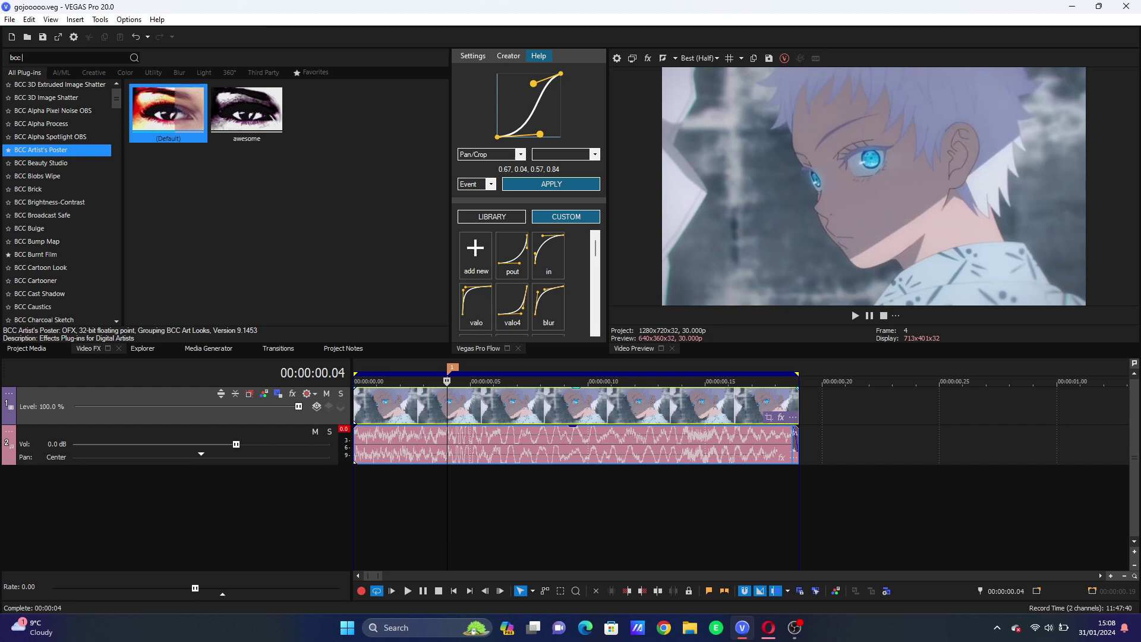
Search the video effects for "bcc ra" and apply the default BCC Radial Wipe to the video clip.
type("ra")
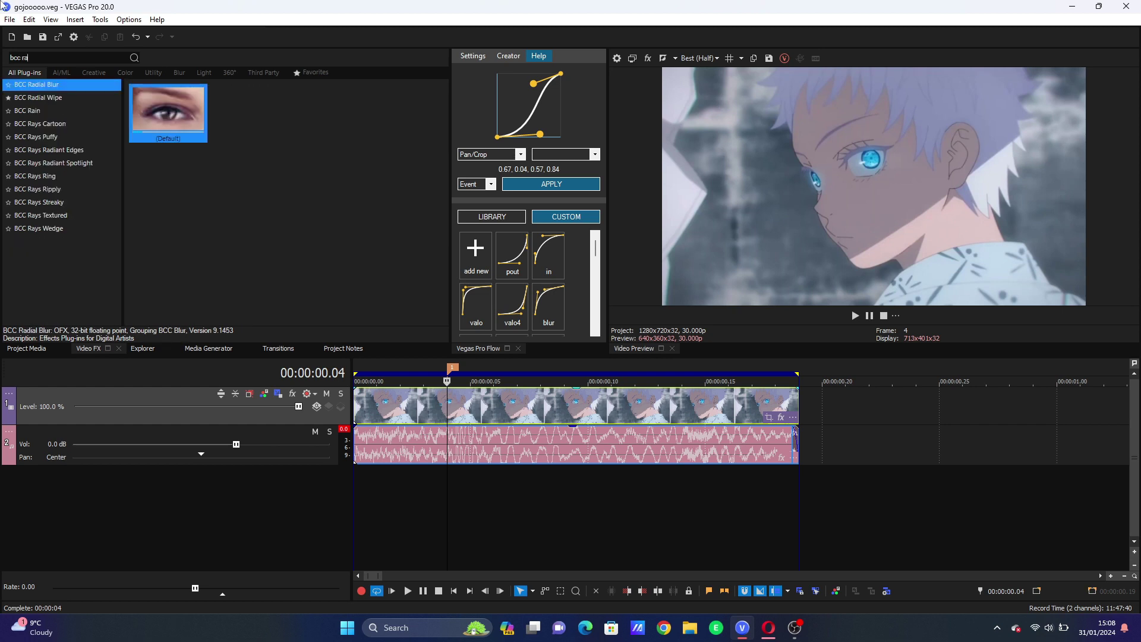
left_click(40, 98)
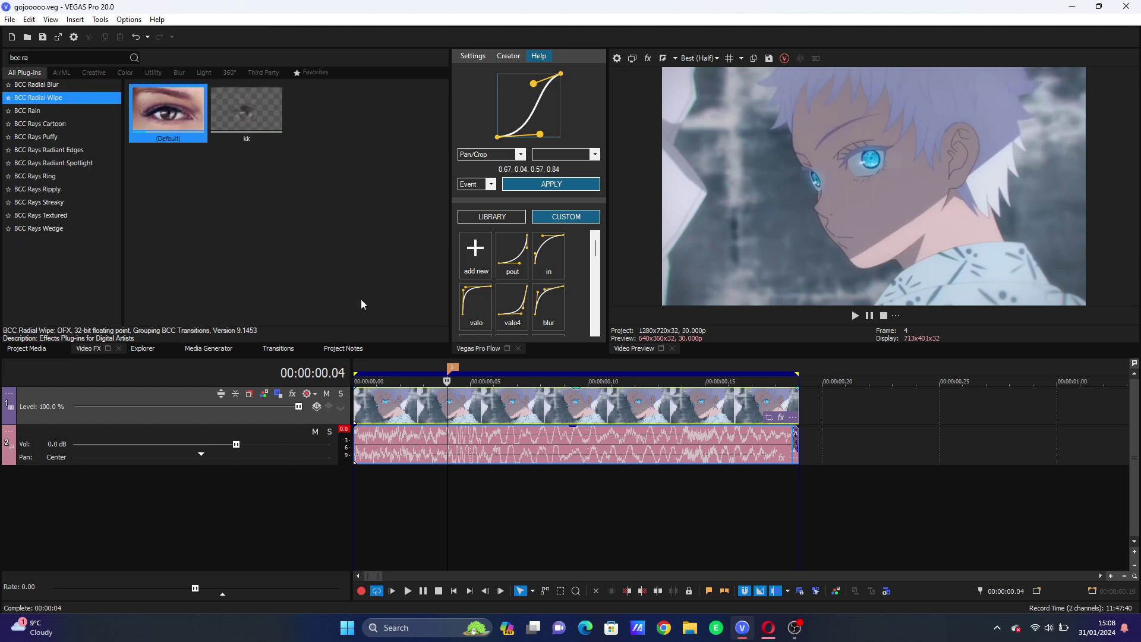
left_click_drag(410, 414, 410, 414)
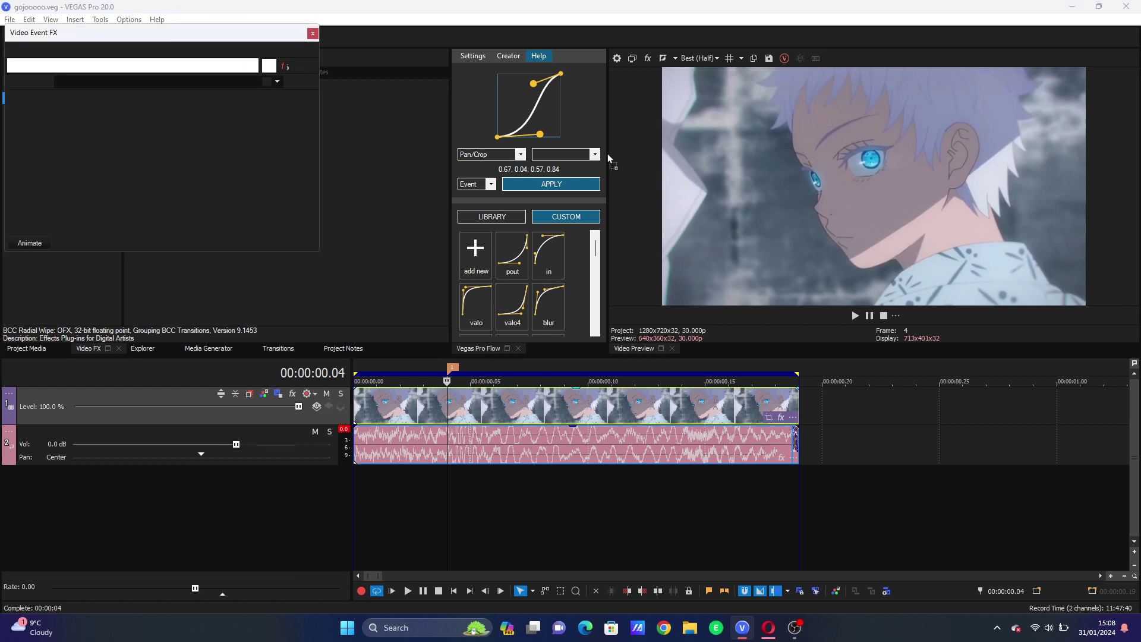
Set the video preview quality to Best (Quarter).
left_click(700, 58)
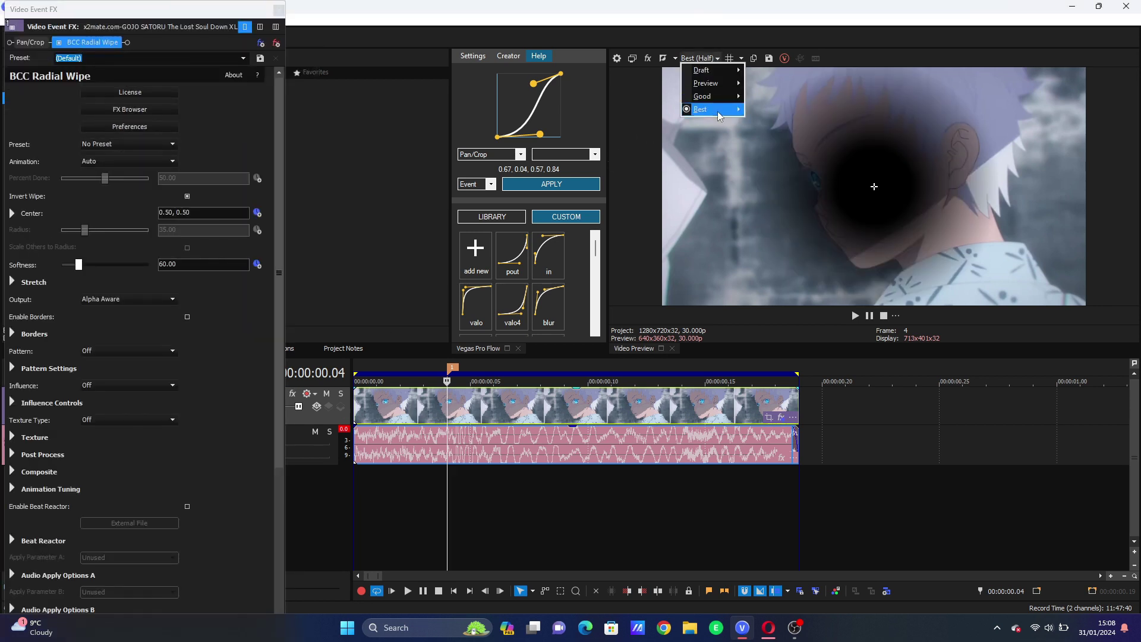
mouse_move(718, 112)
left_click(767, 150)
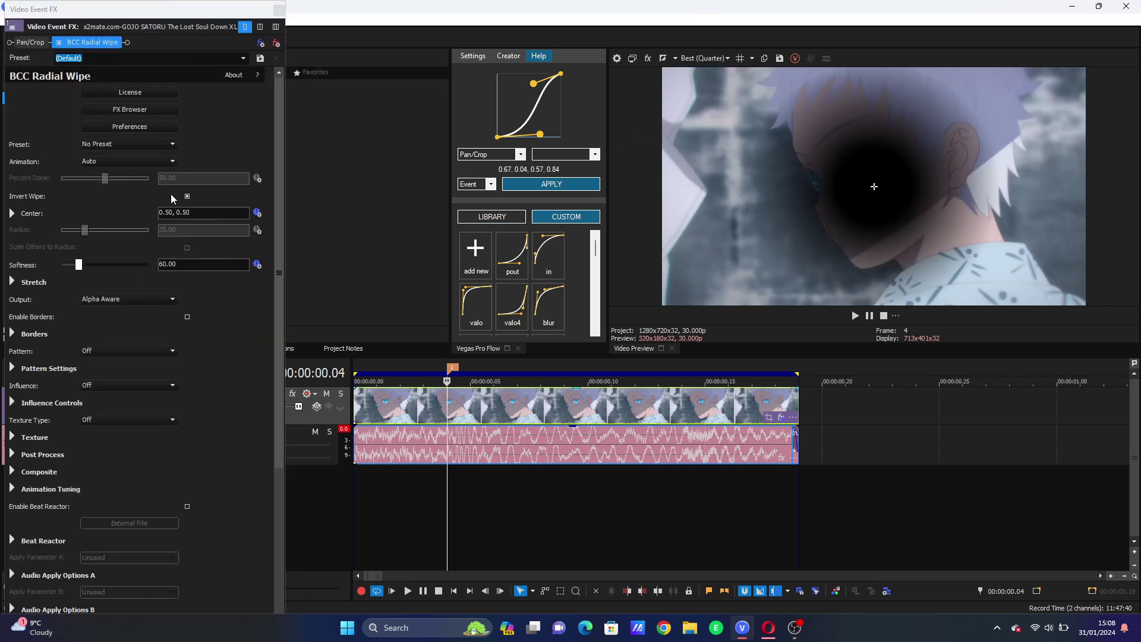
Turn off Invert Wipe and raise the radial wipe's softness to about 81.71.
left_click(187, 197)
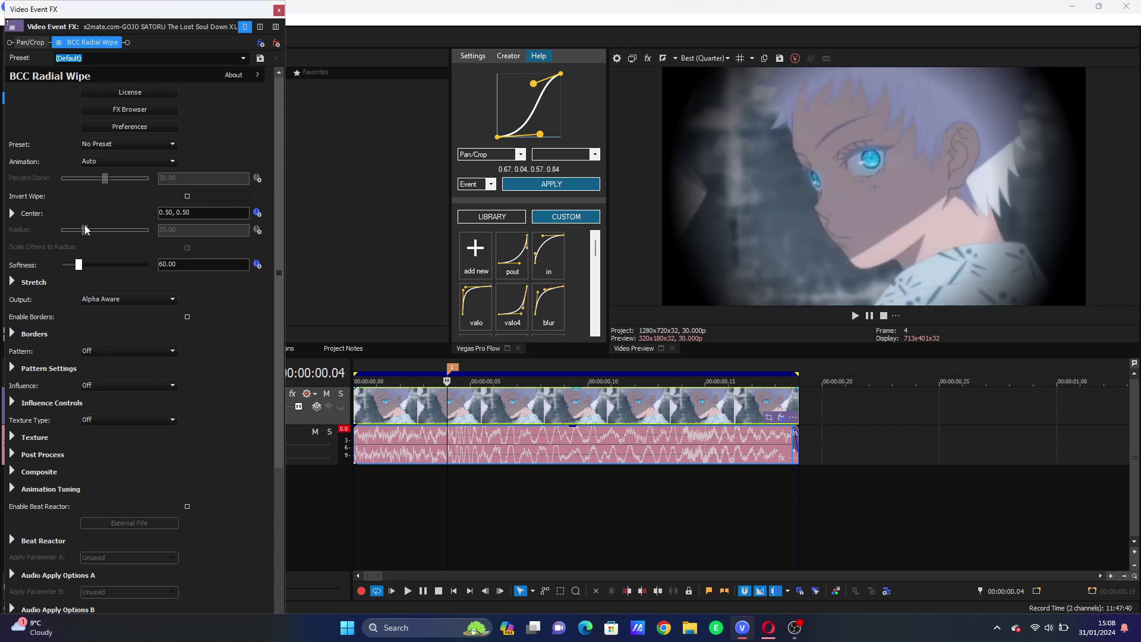
left_click(96, 263)
left_click_drag(96, 264, 86, 263)
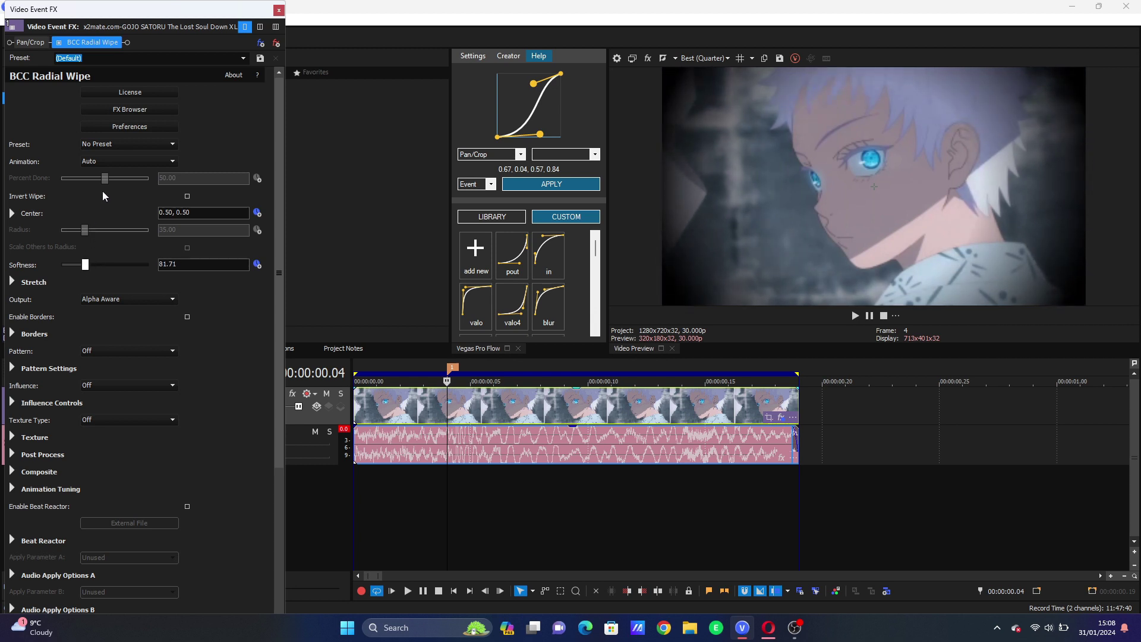
Switch the radial wipe's animation mode to Manual and reduce its radius to about 5.44.
left_click(111, 162)
left_click(106, 170)
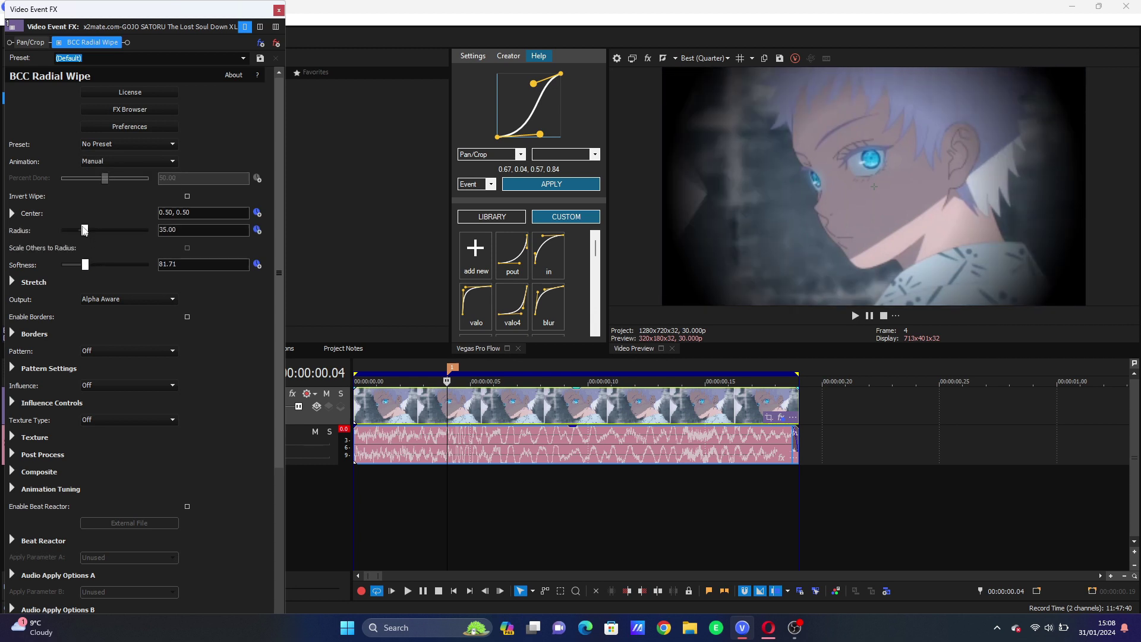
left_click_drag(84, 232, 80, 232)
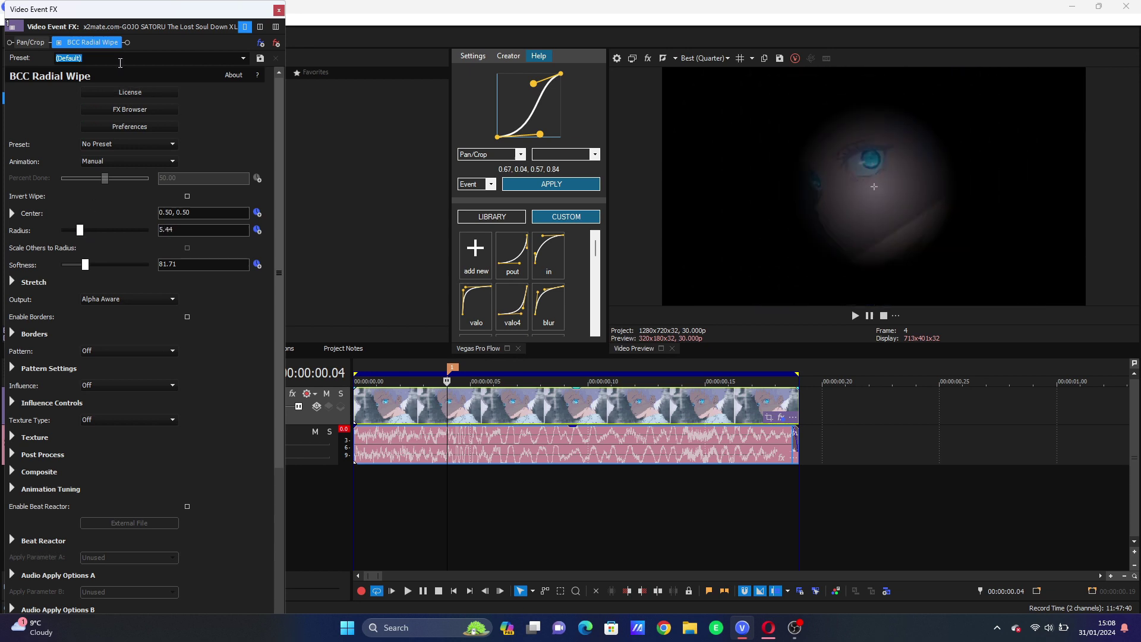
Name the radial wipe preset "defult preset" and adjust the wipe to radius 12.24 and softness 146.99.
type("defult preset")
left_click_drag(80, 233, 81, 232)
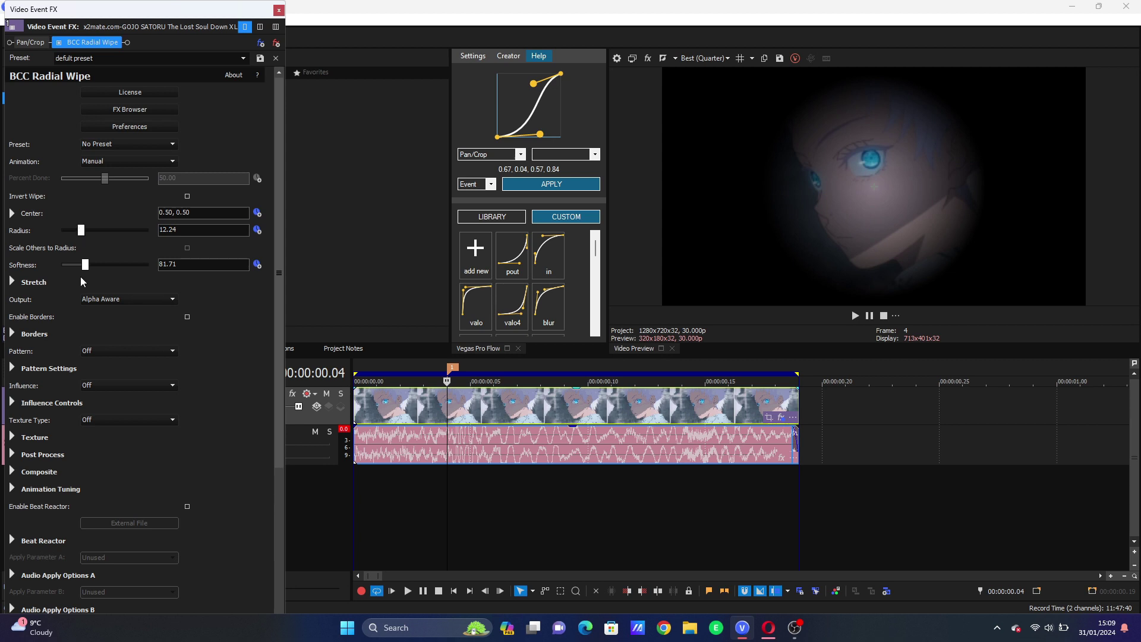
left_click(105, 267)
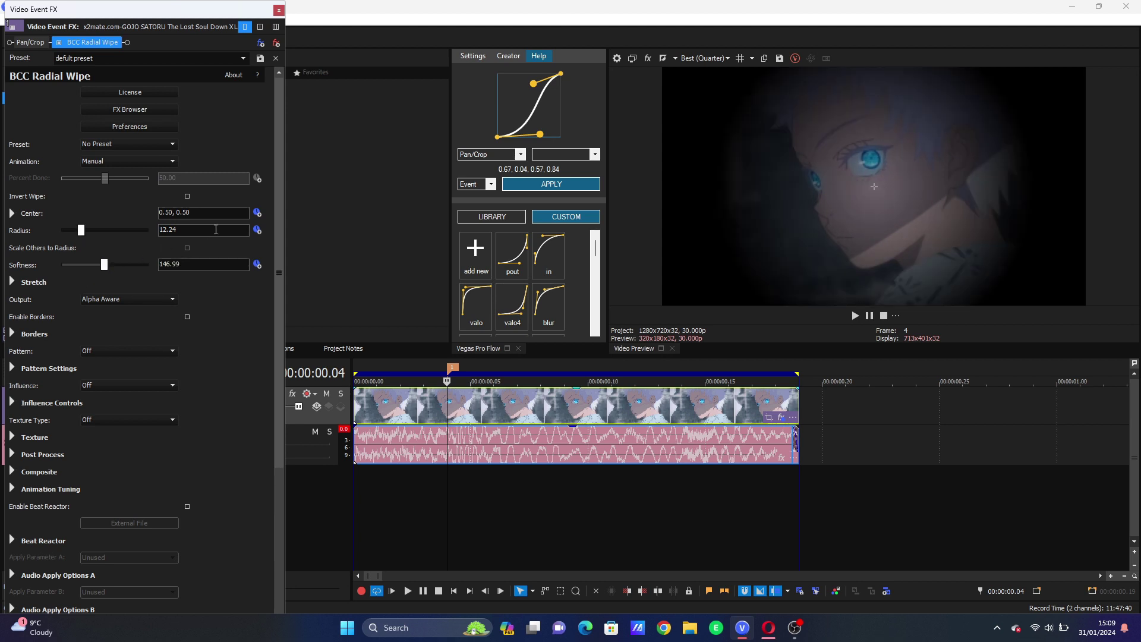
Enable animation for the wipe's radius and add a keyframe with radius 100 at 00:00:00.04.
left_click(257, 230)
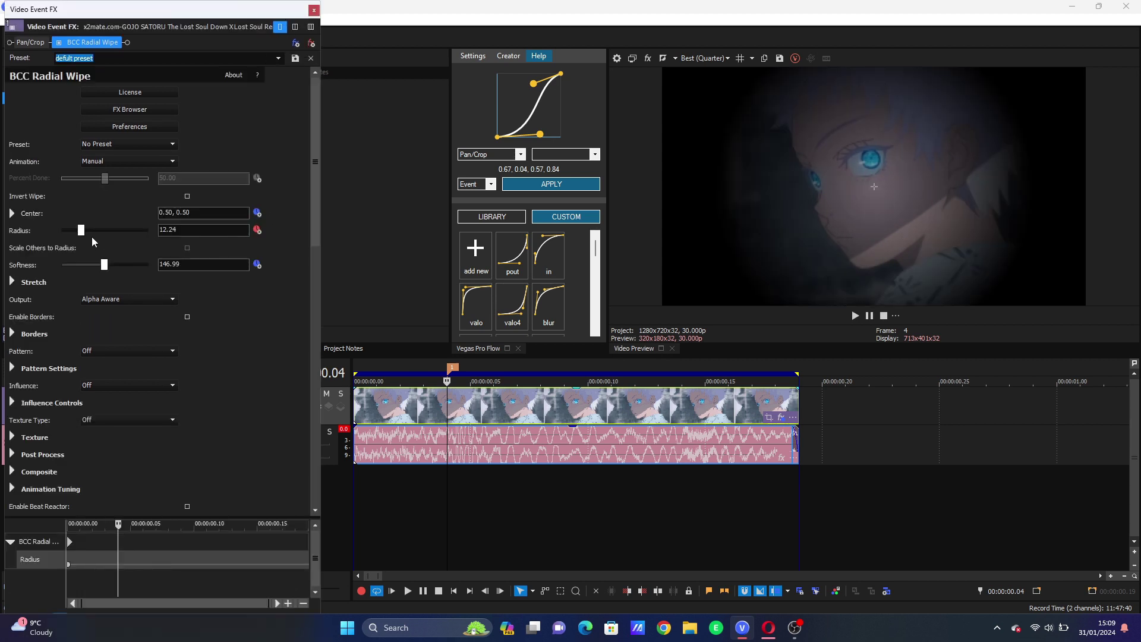
double_click(193, 234)
type("100")
key("Return")
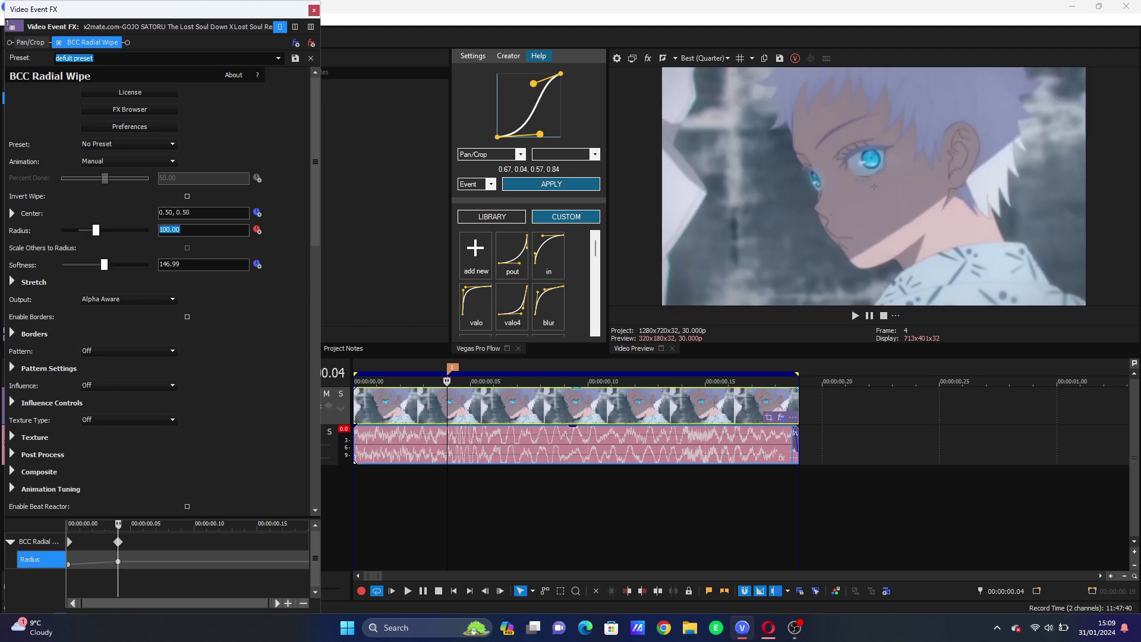
Move the radius 100 keyframe to 00:00:00.12 and lower the radius at the first frame to about -4.76.
left_click_drag(118, 561, 218, 557)
mouse_move(252, 1)
left_mouse_down()
mouse_move(252, 145)
mouse_move(259, 3)
left_mouse_up()
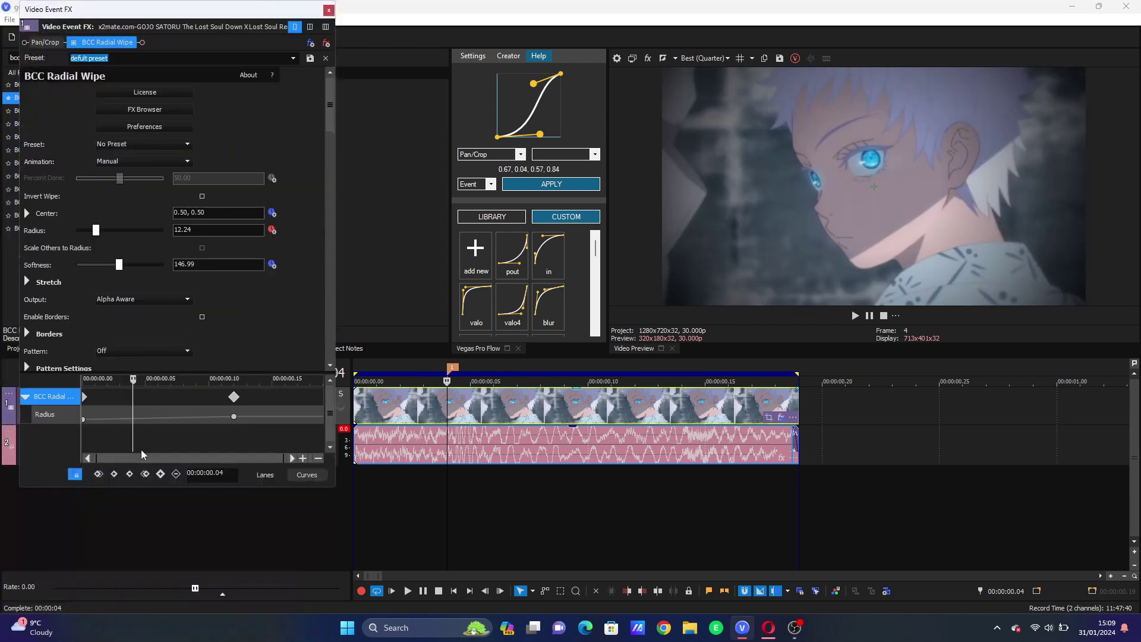
left_click_drag(131, 435, 70, 429)
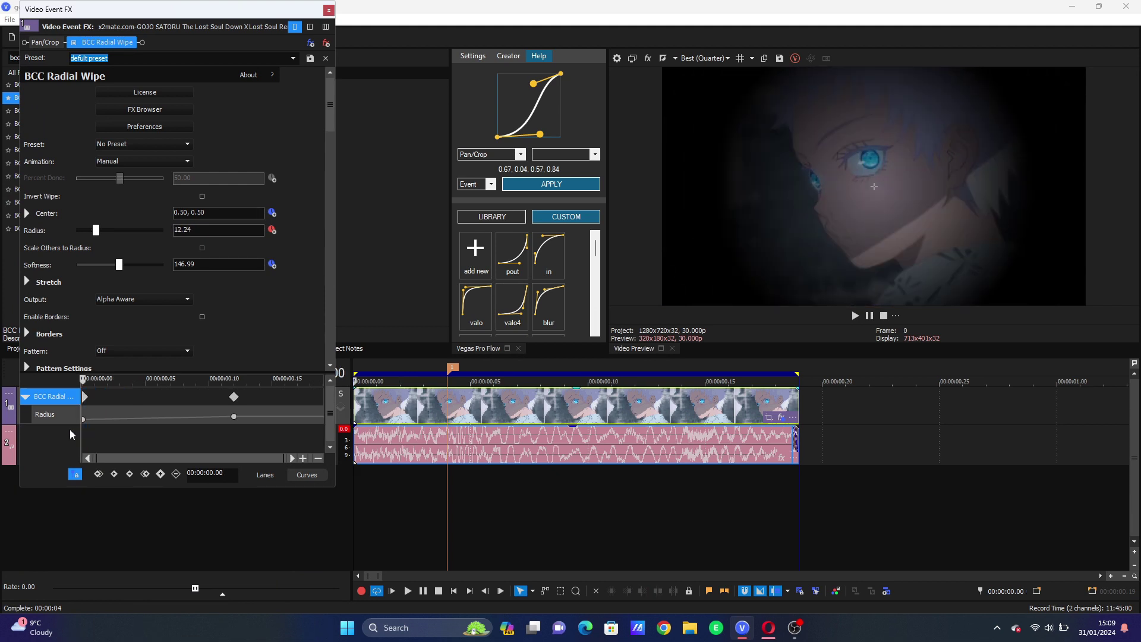
left_click_drag(99, 231, 96, 233)
Add a radius keyframe of 70 at 00:00:00.10 and move it onto the keyframe at 00:00:00.12.
left_click_drag(148, 417, 201, 416)
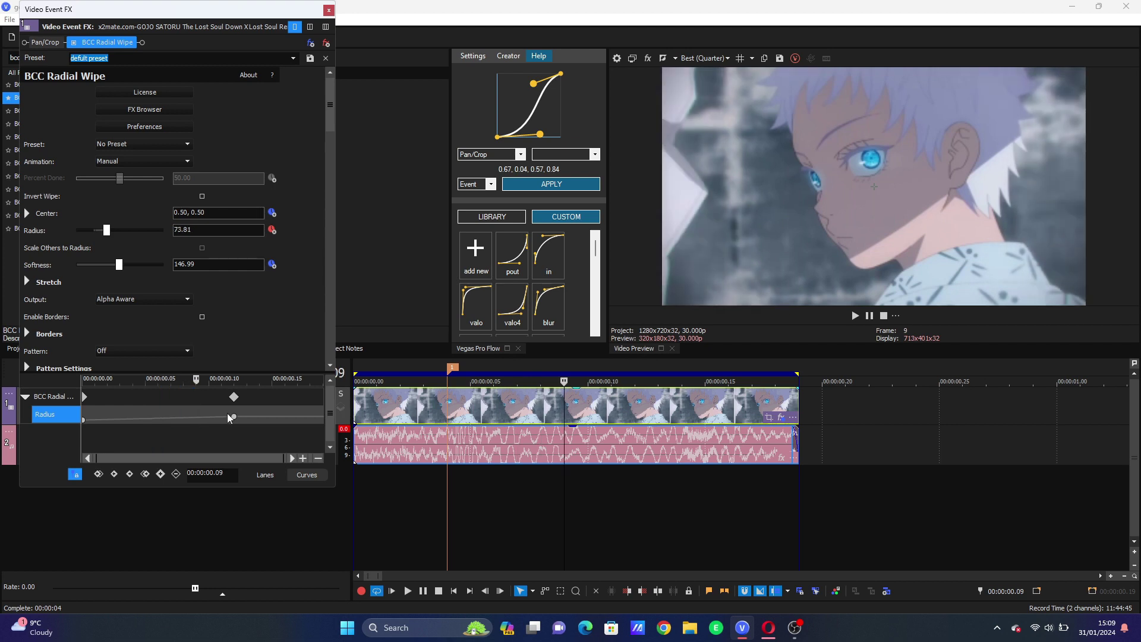
left_click(205, 420)
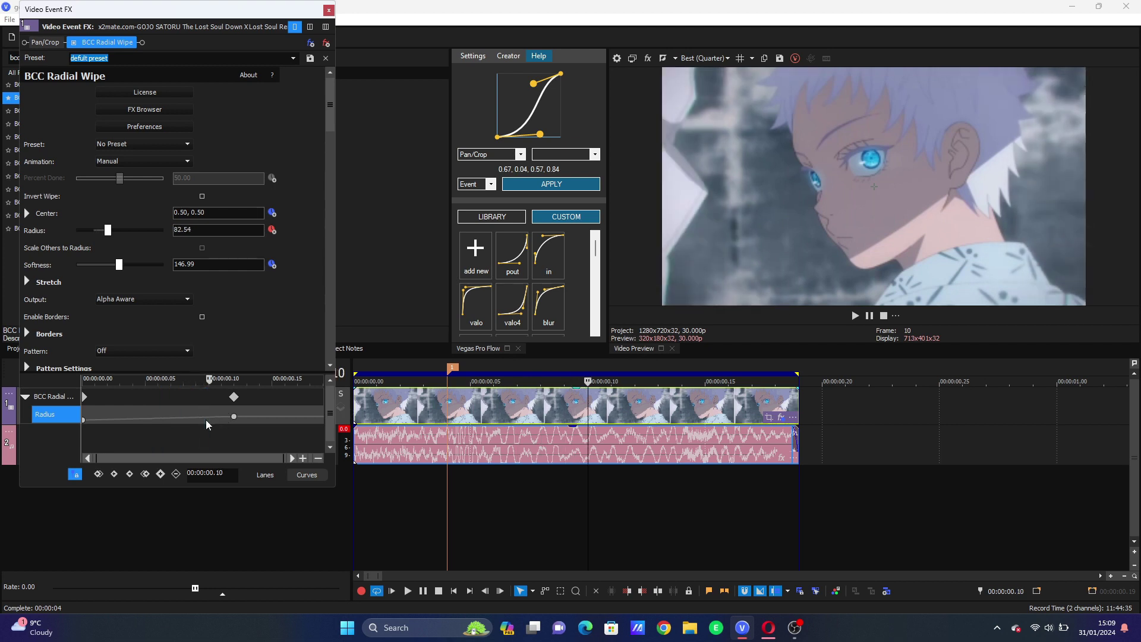
left_click(160, 473)
left_click_drag(203, 229, 154, 227)
type("70")
key("Return")
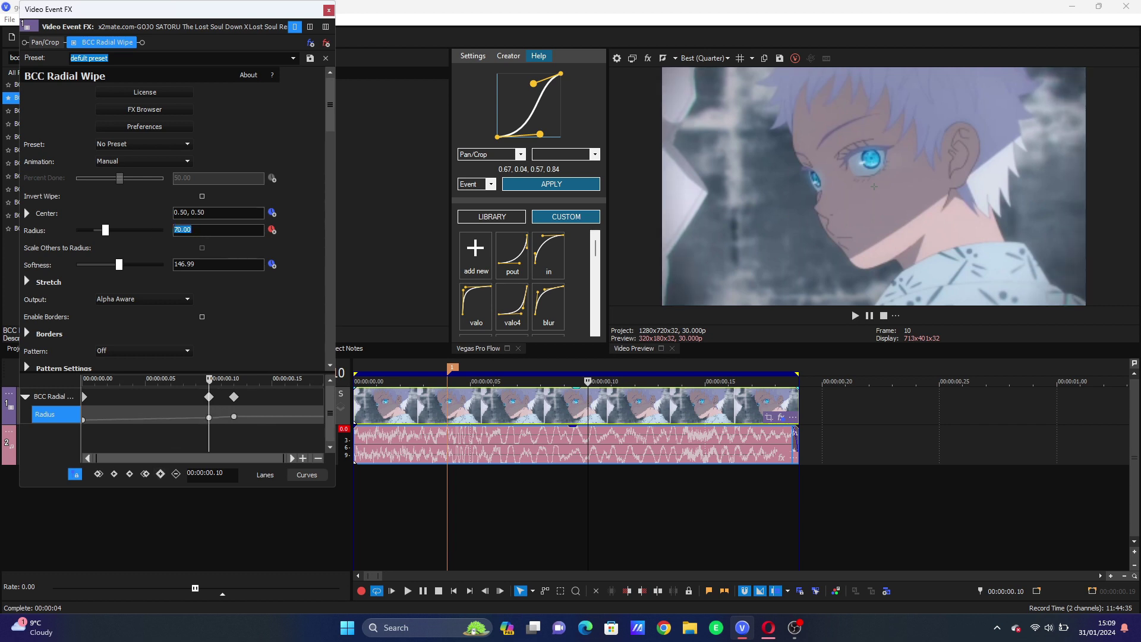
left_click_drag(209, 418, 234, 419)
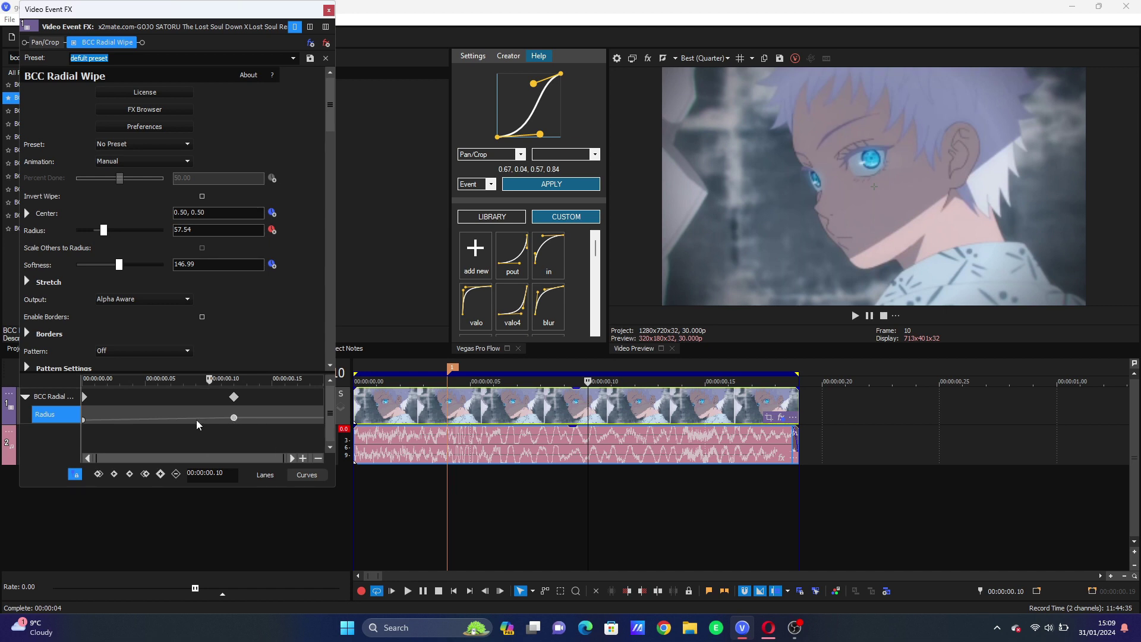
Copy the starting radius keyframe to the end of the clip at 00:00:00.19.
left_click(84, 420)
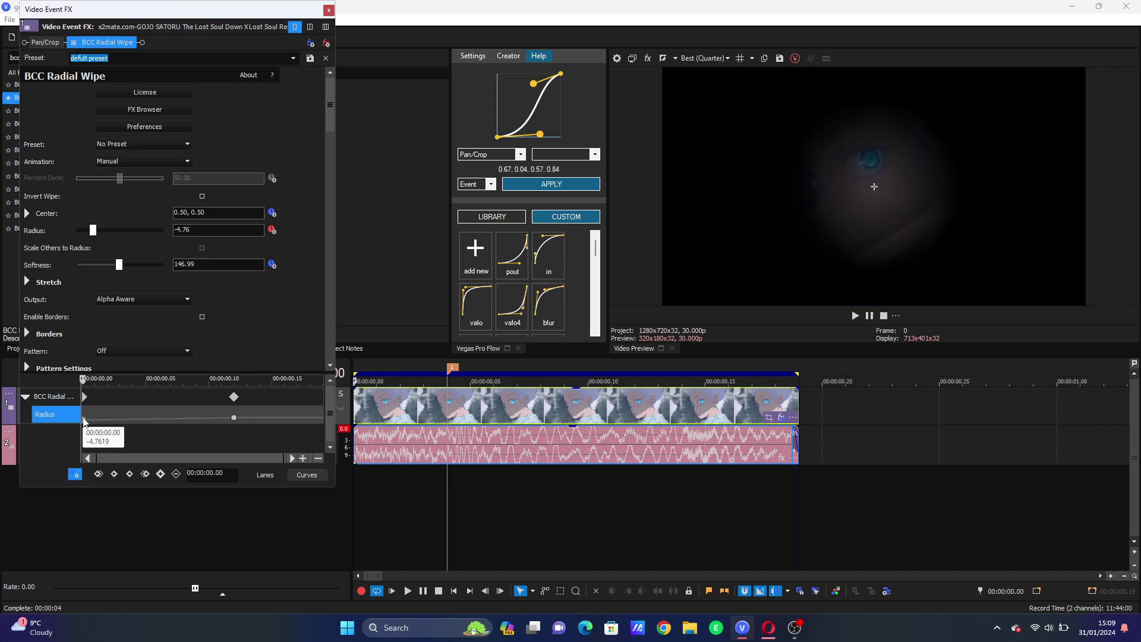
left_click_drag(104, 415, 334, 454)
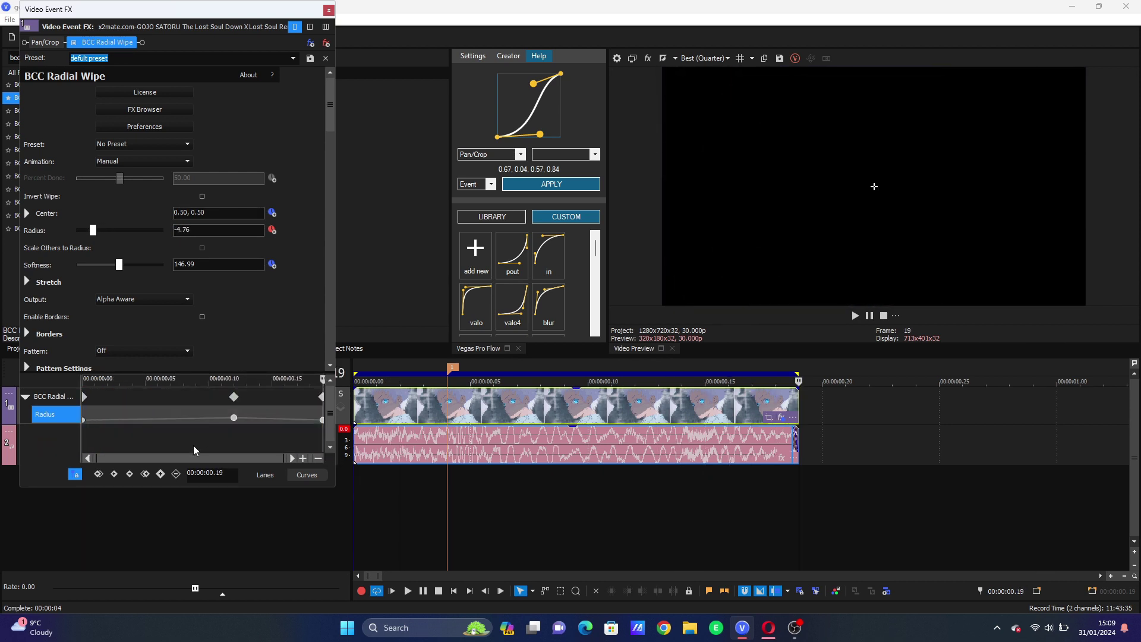
left_click(233, 414)
Apply the custom "gojo 1" curve to the Radius animation between the first and middle keyframes.
left_click(119, 419)
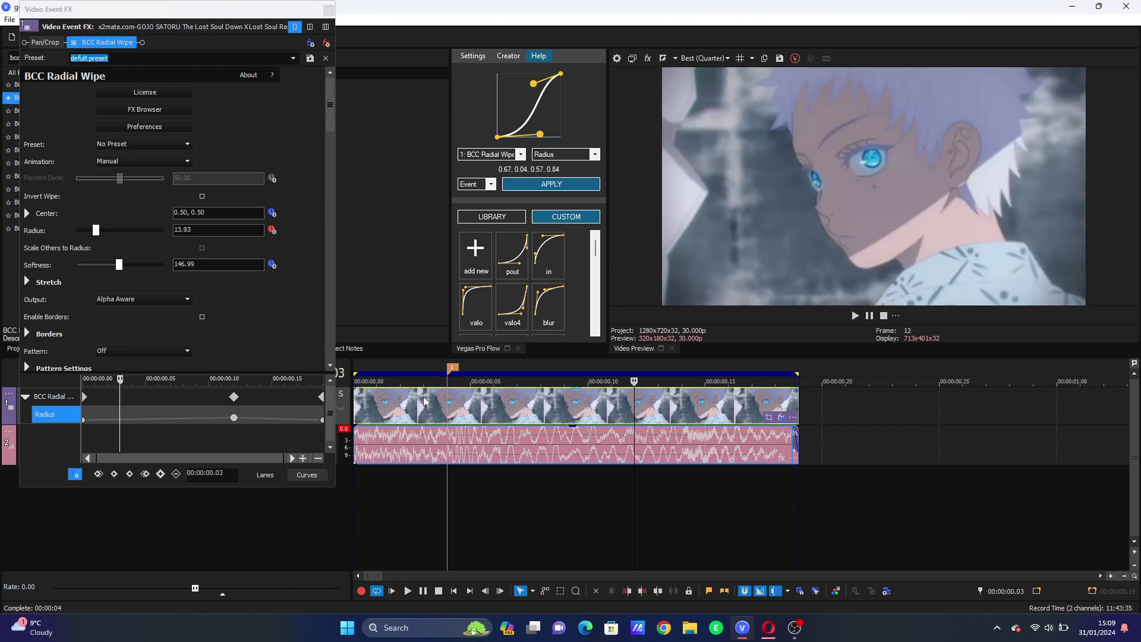
left_click_drag(595, 248, 596, 336)
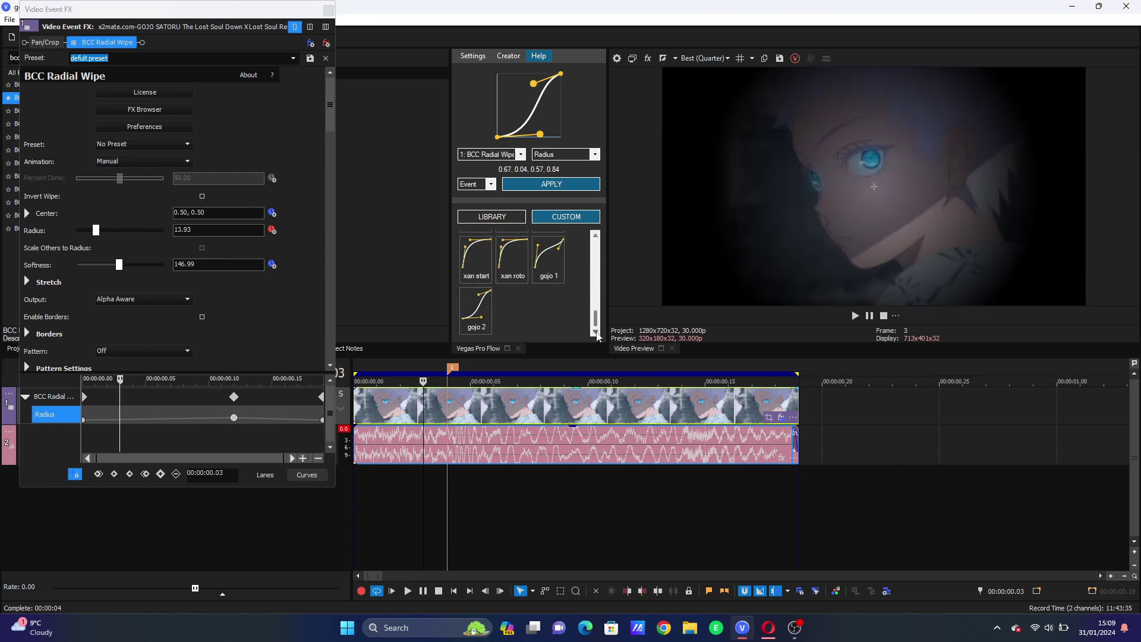
left_click(555, 276)
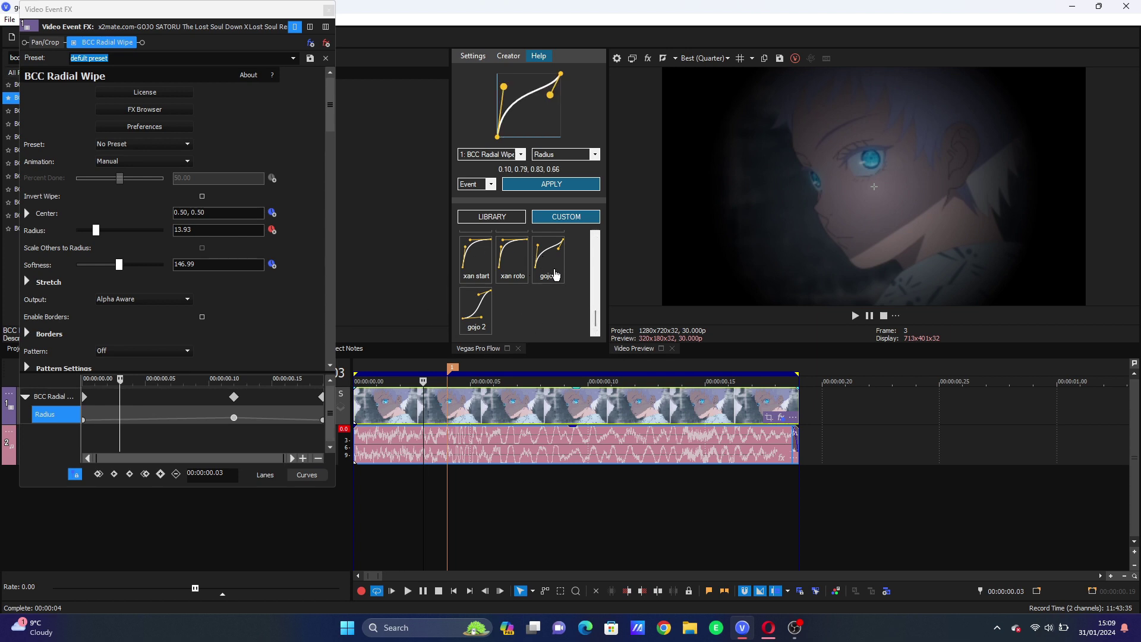
left_click(398, 410)
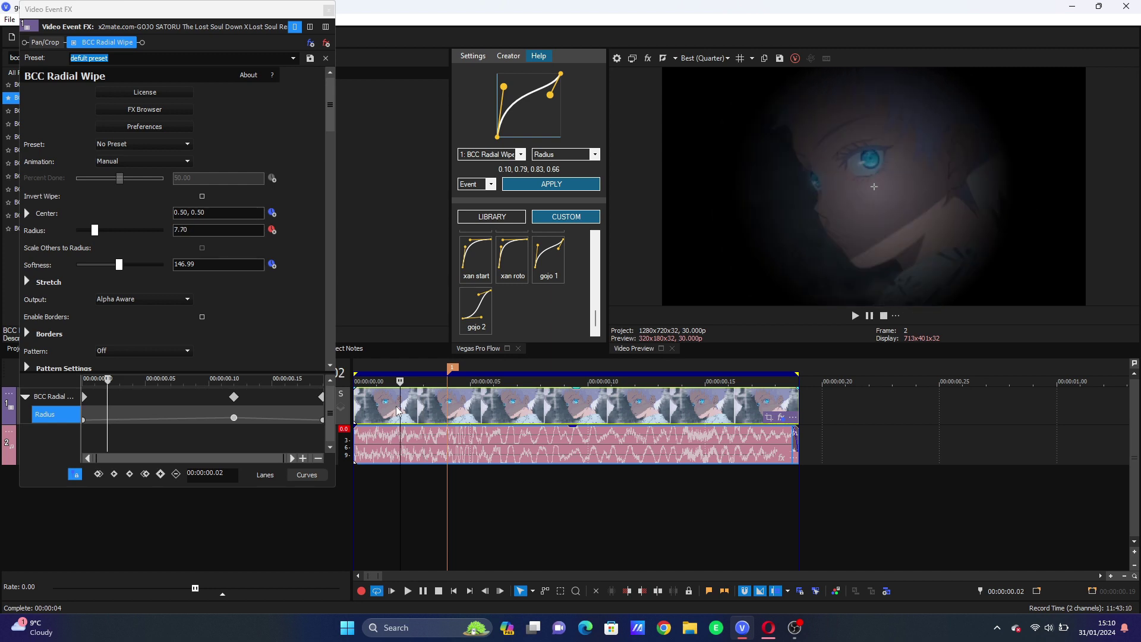
left_click(544, 185)
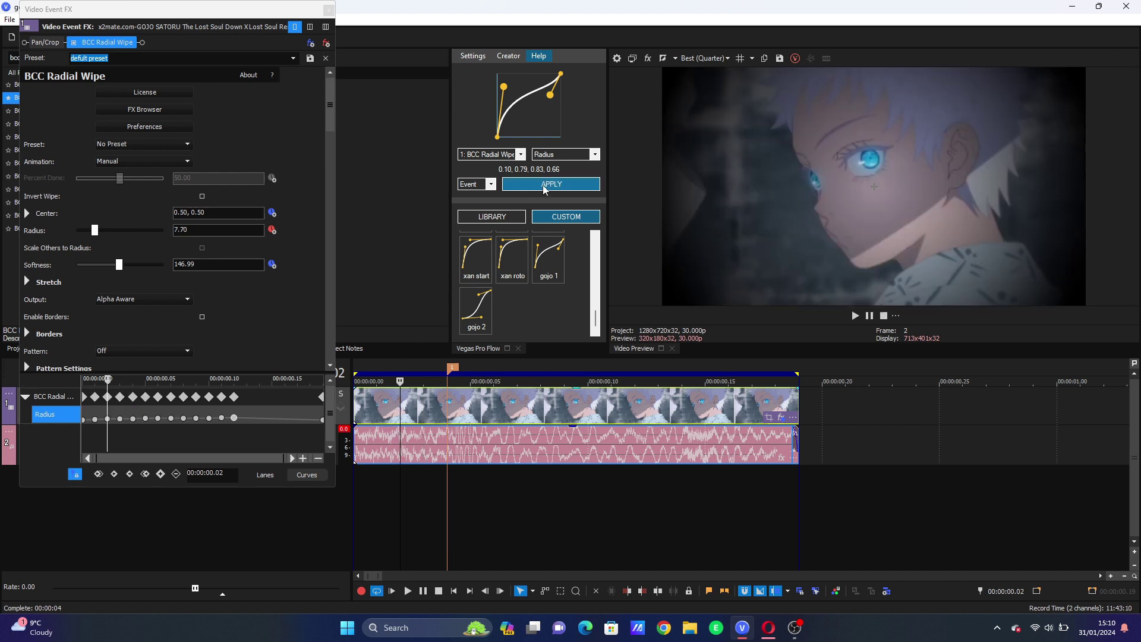
Apply the custom "gojo 2" curve, adjusted to 0.71, 0.04, 0.57, 0.84, to the Radius animation after the middle keyframe.
left_click_drag(105, 443, 261, 439)
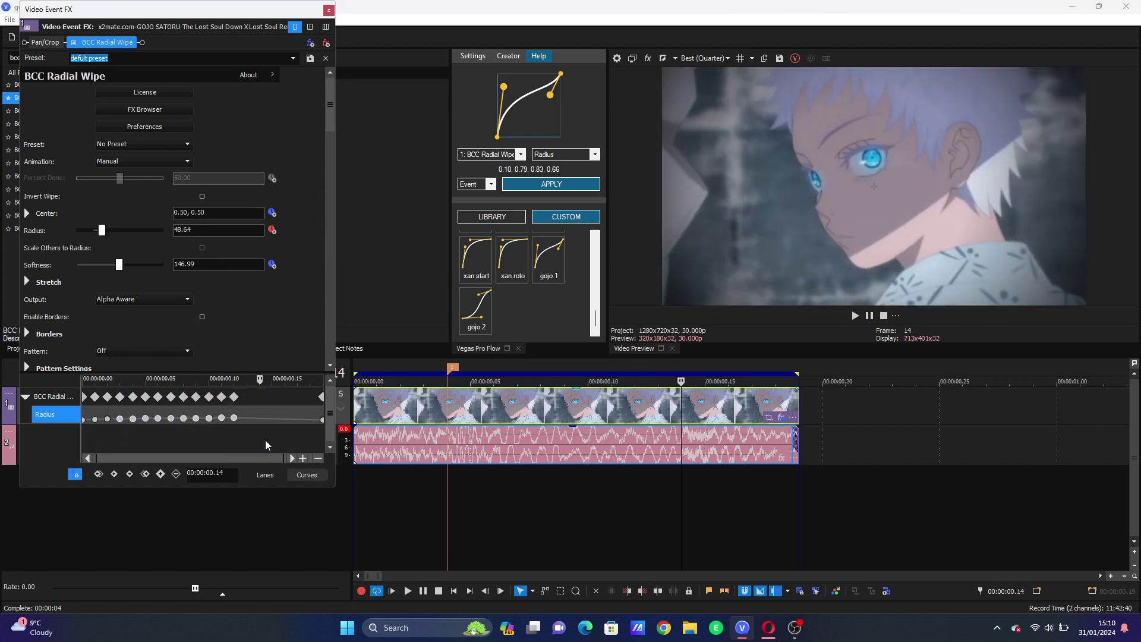
left_click(727, 415)
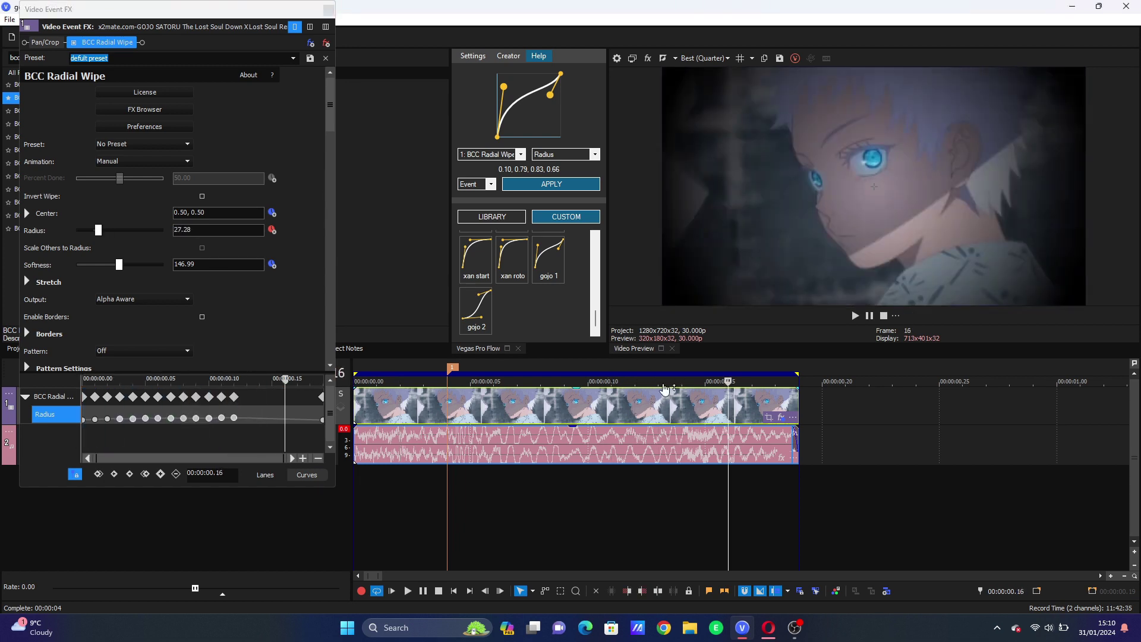
left_click(477, 326)
left_click_drag(543, 137, 545, 138)
left_click(550, 185)
Play the clip from the start to check the radial wipe animation.
double_click(475, 414)
key("space")
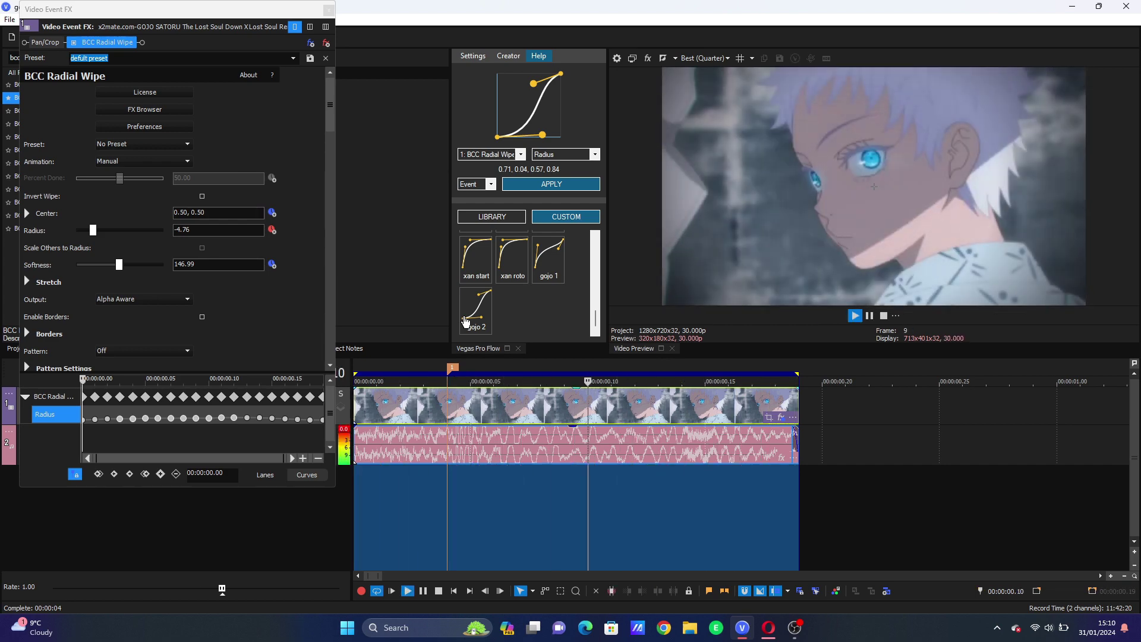
key("space")
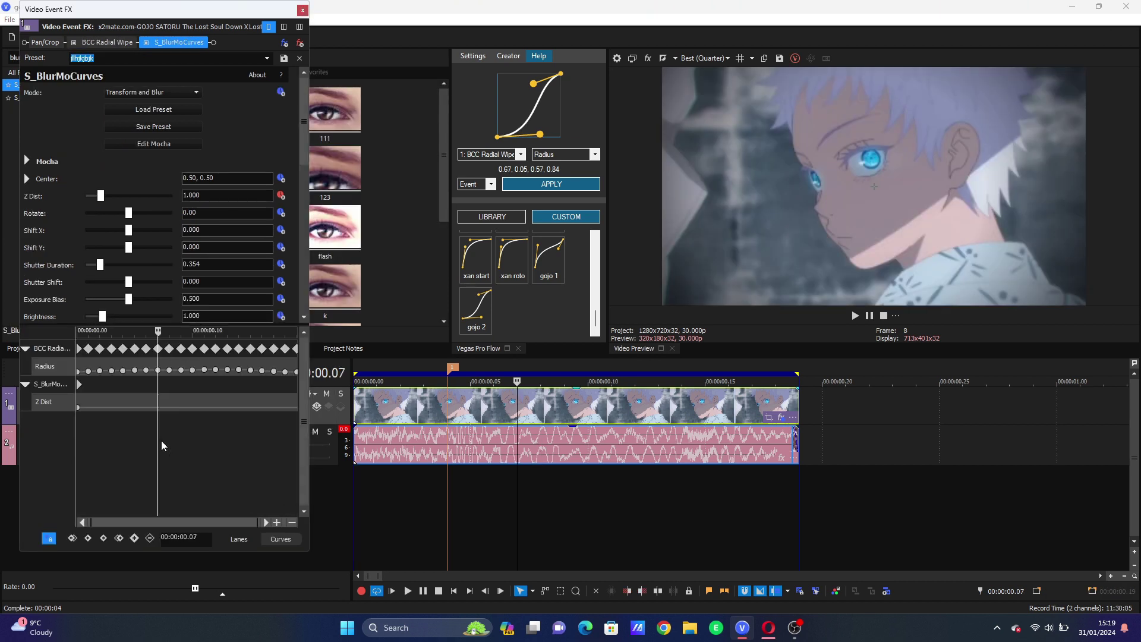
Move the starting Z Dist keyframe of S_BlurMoCurves to 00:00:00.02.
left_click_drag(162, 441, 138, 418)
left_click(78, 408)
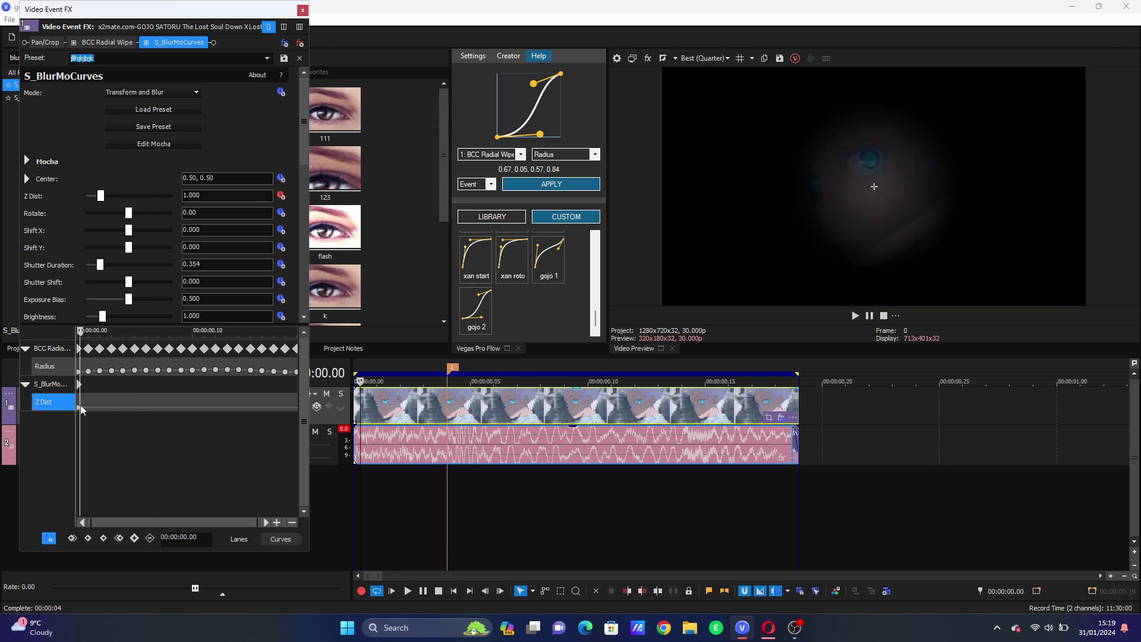
left_click(88, 410)
double_click(100, 408)
Add a Z Dist keyframe of 0.8 at 00:00:00.13.
left_click(136, 412)
left_click_drag(137, 413, 219, 404)
left_click(227, 404)
left_click(222, 195)
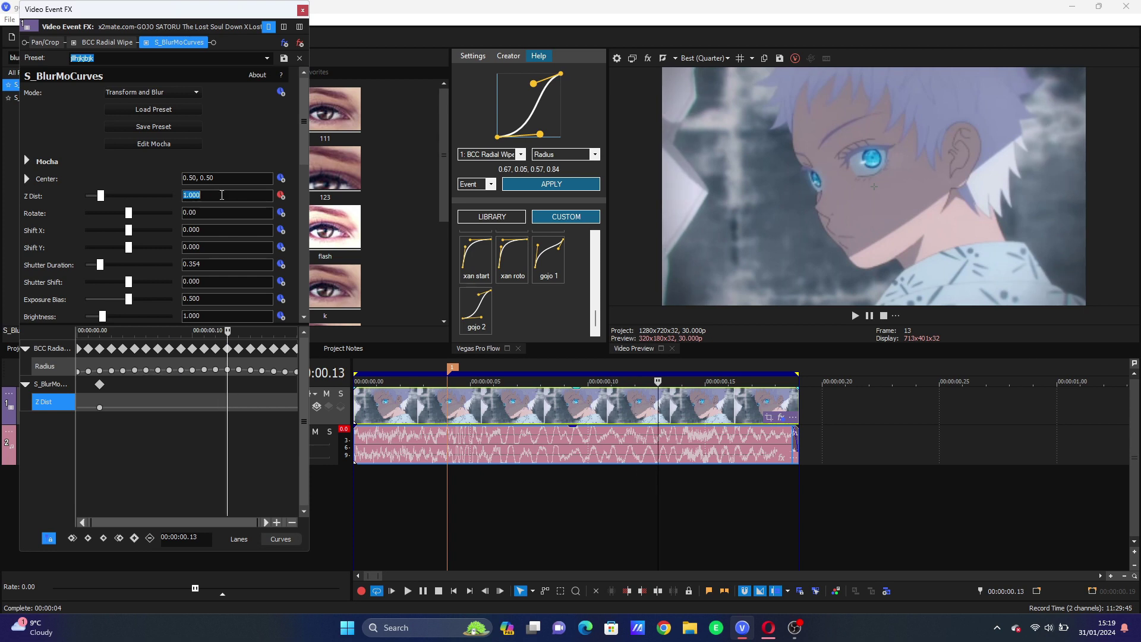
type(".8")
key("Return")
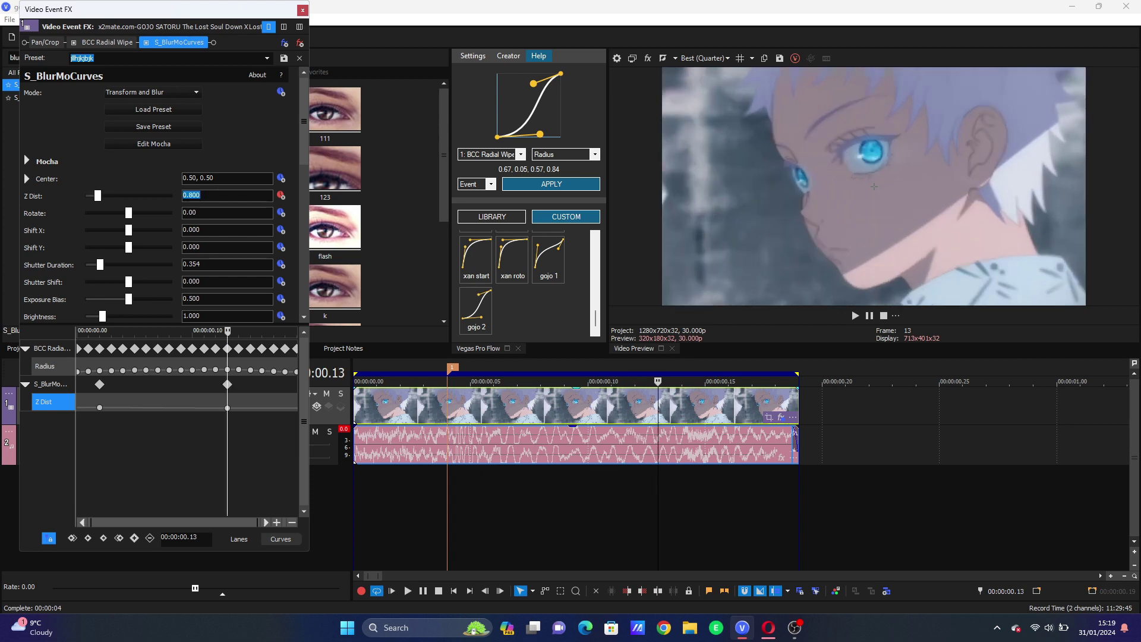
Raise Z Dist to 1.1 on the keyframe at 00:00:00.02.
left_click(99, 408)
left_click_drag(100, 197, 103, 200)
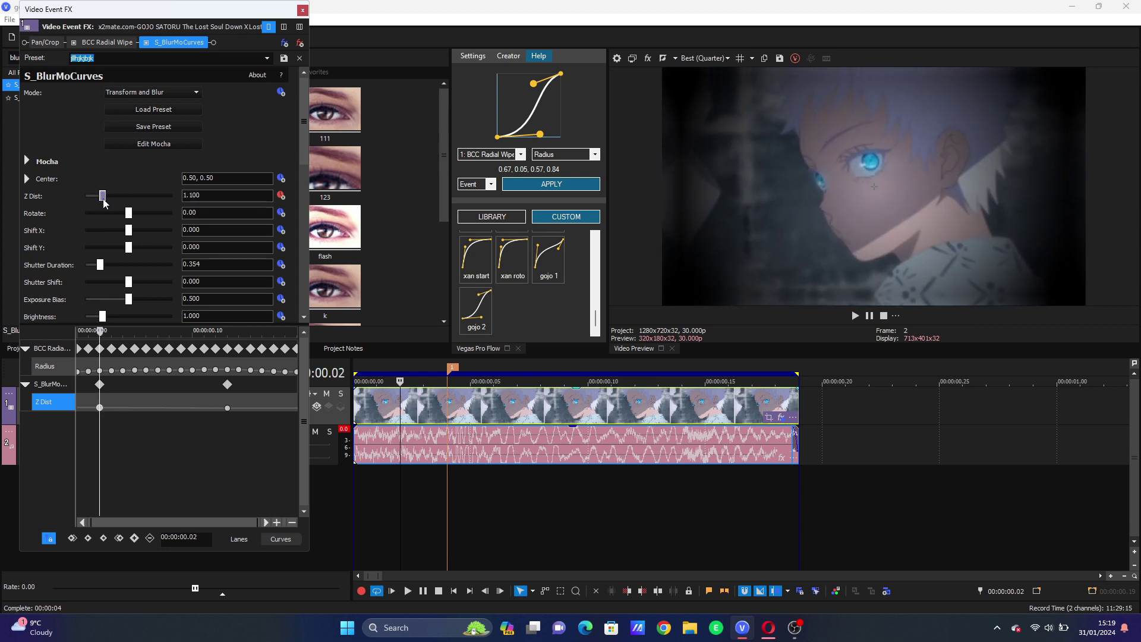
left_click_drag(105, 204, 107, 204)
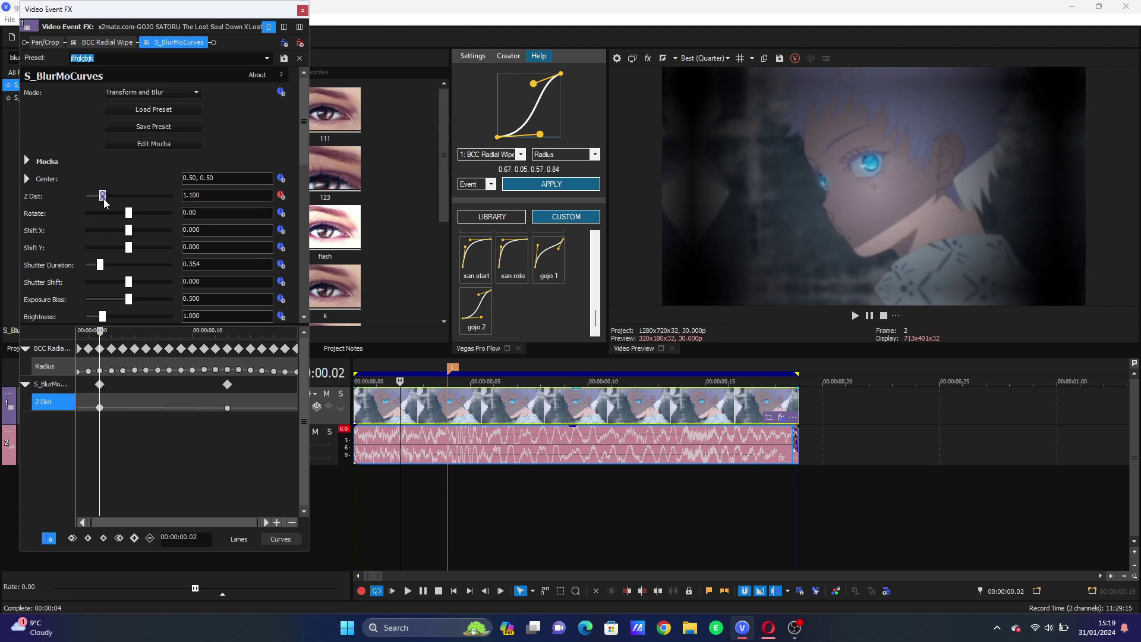
Lower Z Dist to 1.0 on the S_BlurMoCurves keyframe at 00:00:00.02 and scrub through the result.
left_click_drag(104, 199, 103, 199)
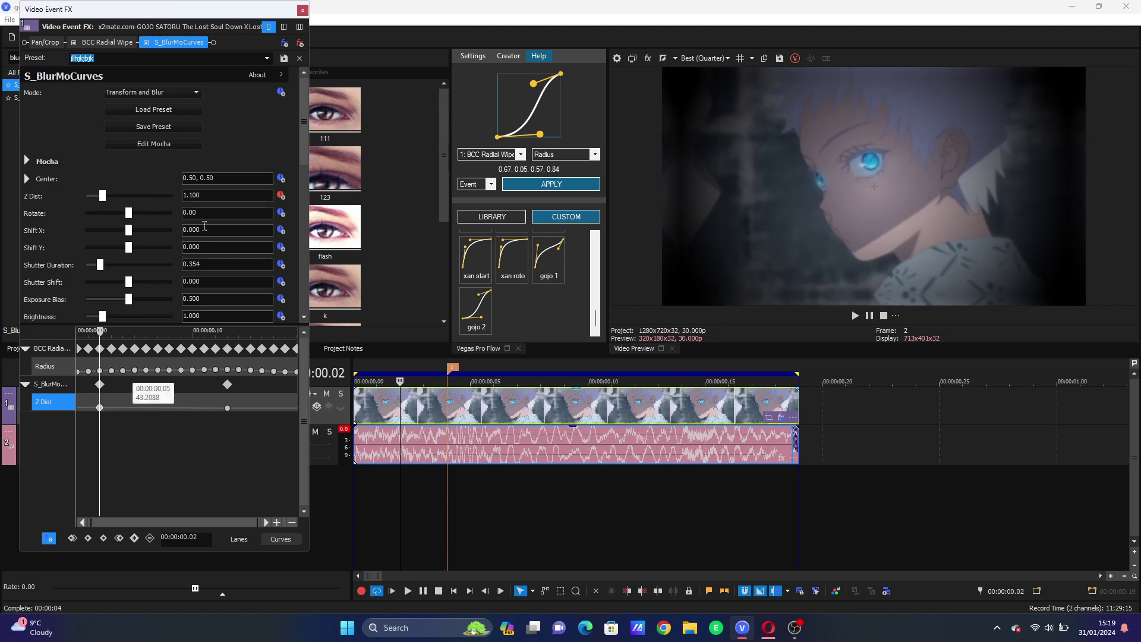
left_click_drag(302, 120, 302, 267)
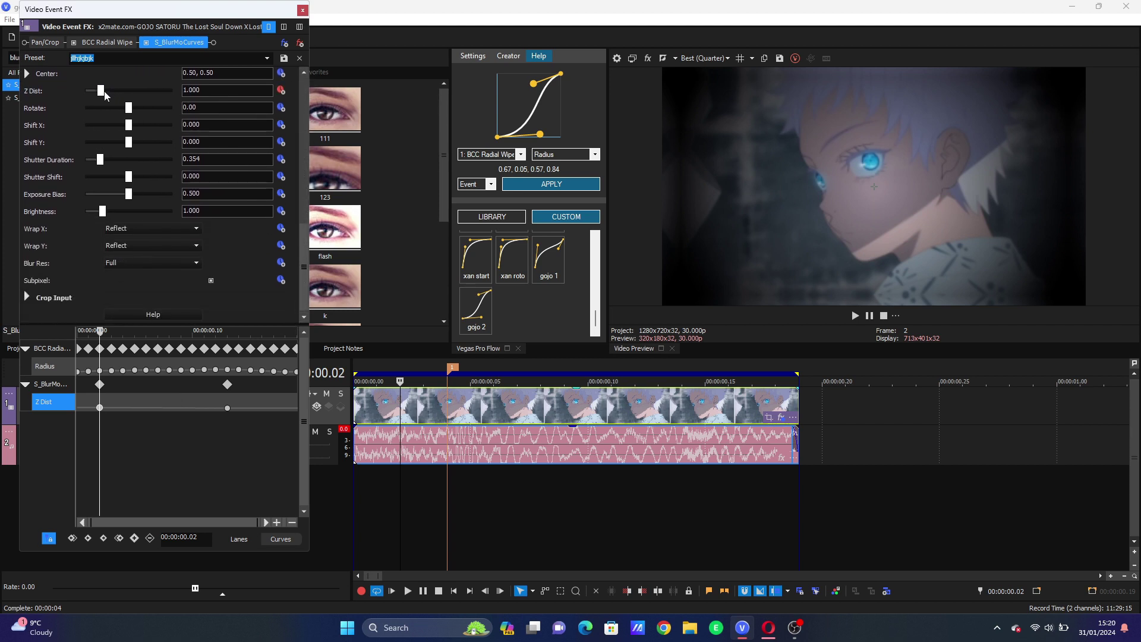
left_click_drag(91, 445, 122, 445)
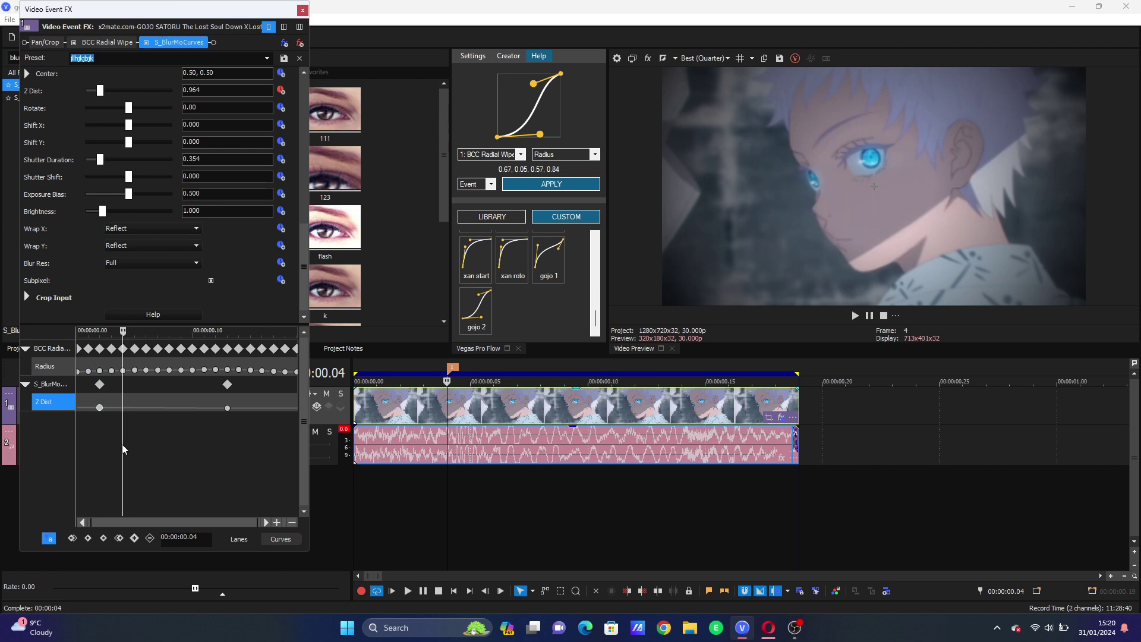
Move the first Z Dist keyframe to 00:00:00.00 and raise its value to about 1.367.
left_click(100, 408)
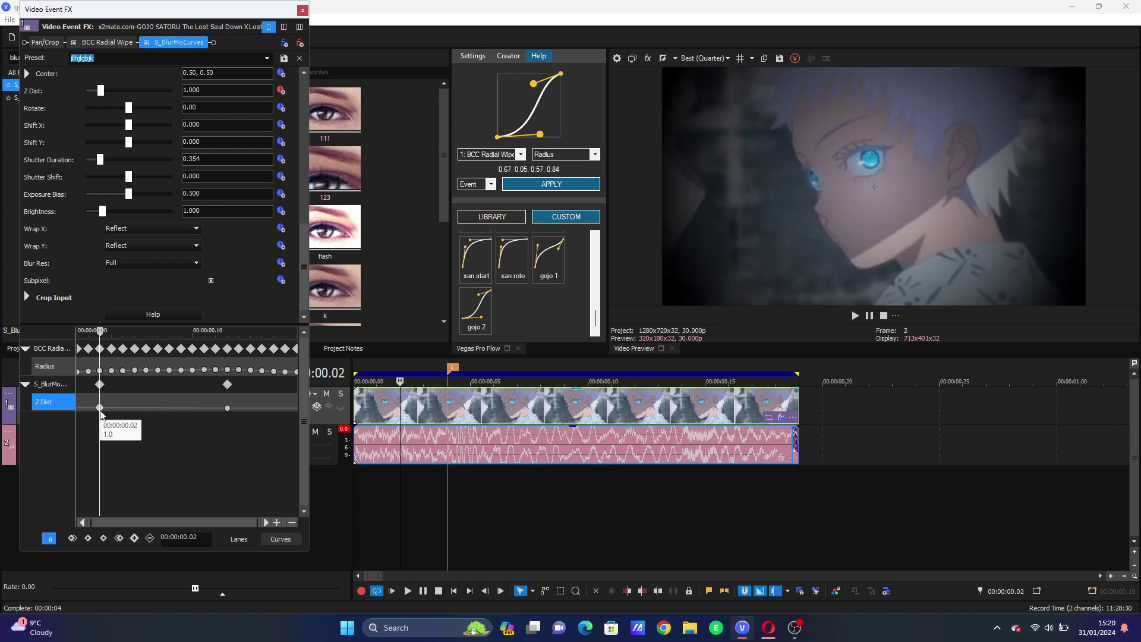
left_click_drag(99, 410, 76, 411)
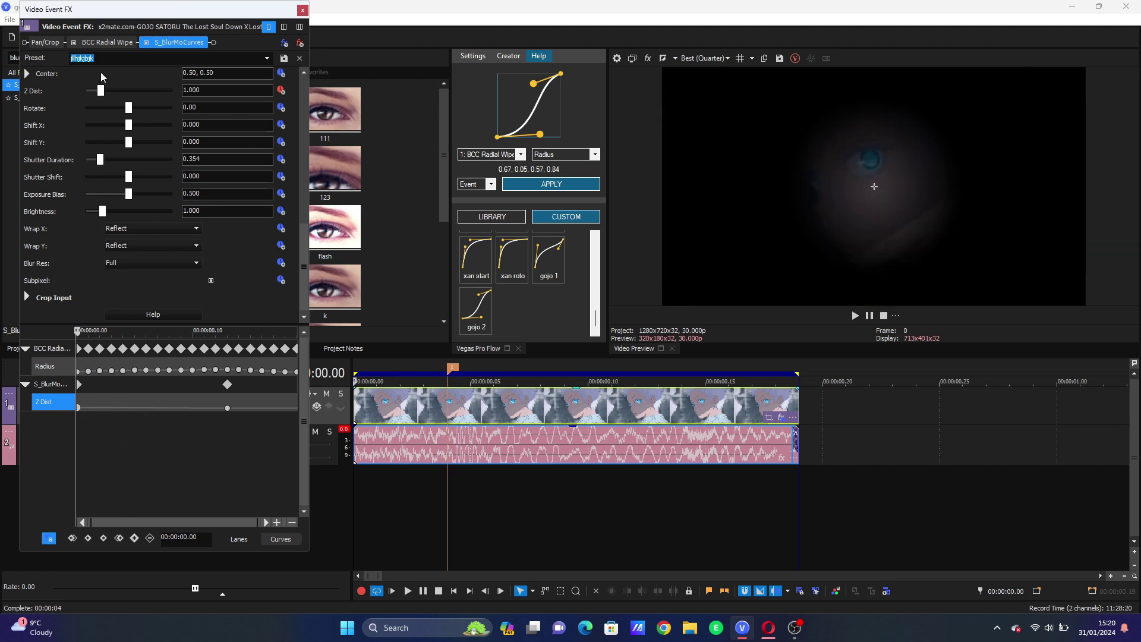
left_click_drag(101, 90, 106, 92)
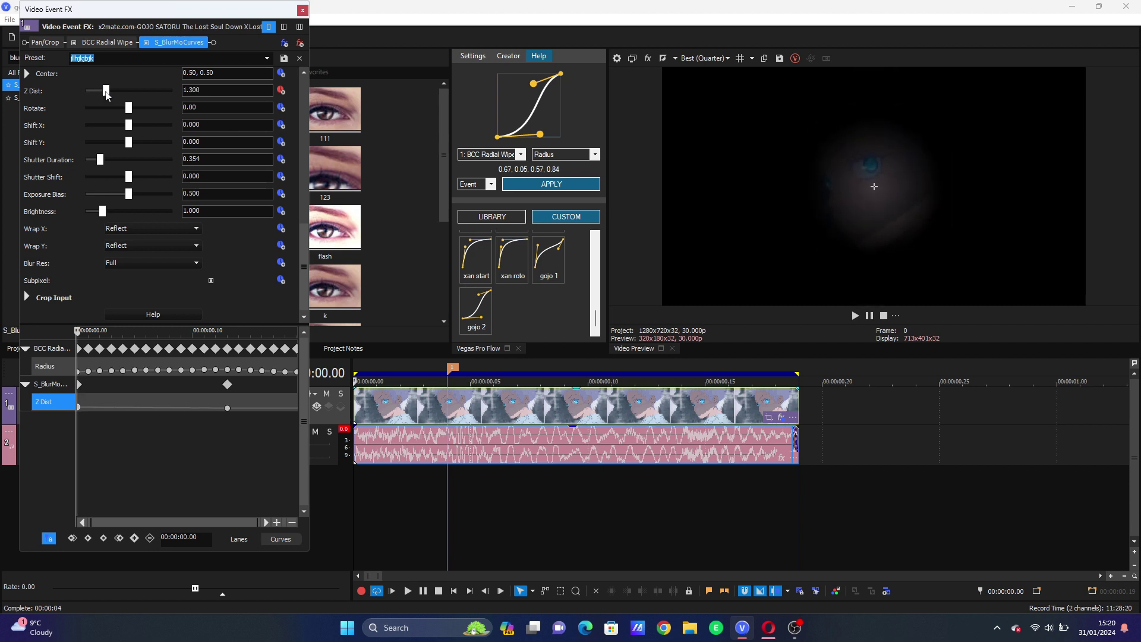
Add a Z Dist keyframe of about 1.533 at the end of the clip, 00:00:00.19.
left_click_drag(99, 412, 297, 404)
left_click_drag(98, 91, 109, 93)
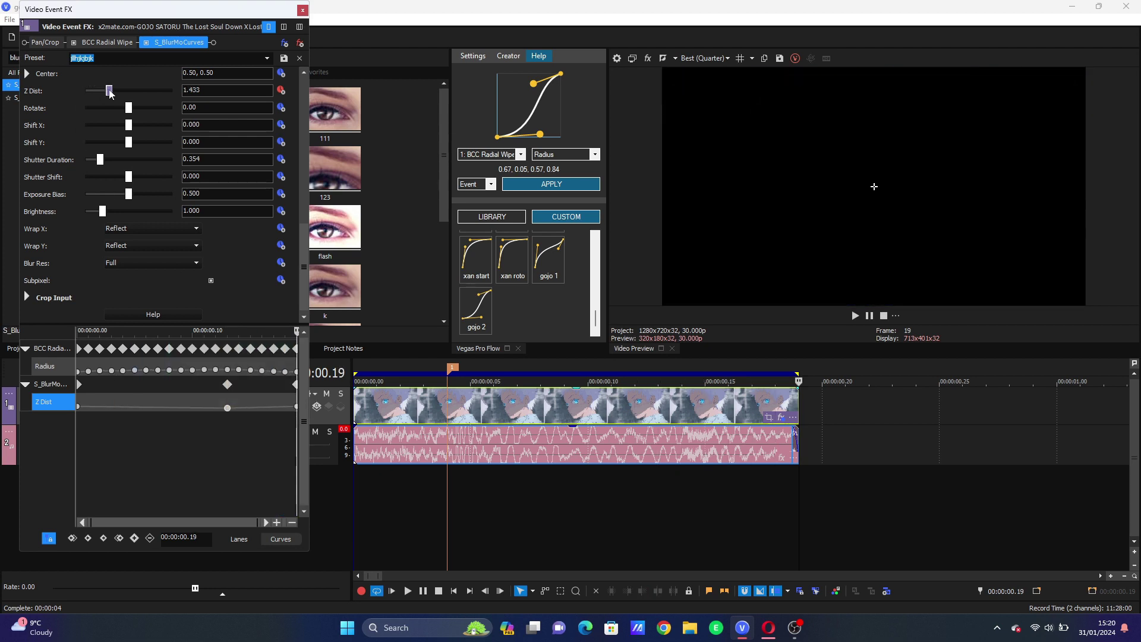
Shape the easing curve to 0.71, 0.02, 0.41, 0.91, apply it to the Z Dist of S_BlurMoCurves over the clip's first segment, and preview it.
left_click(447, 383)
left_click_drag(534, 84, 514, 80)
left_click_drag(542, 137, 546, 138)
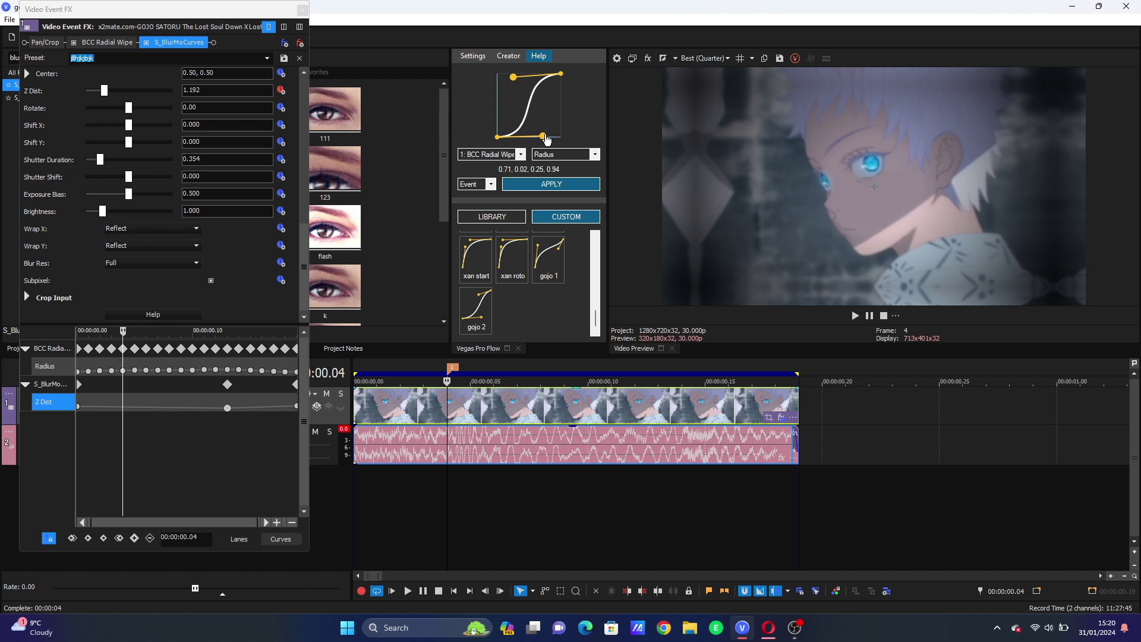
left_click_drag(512, 81, 520, 85)
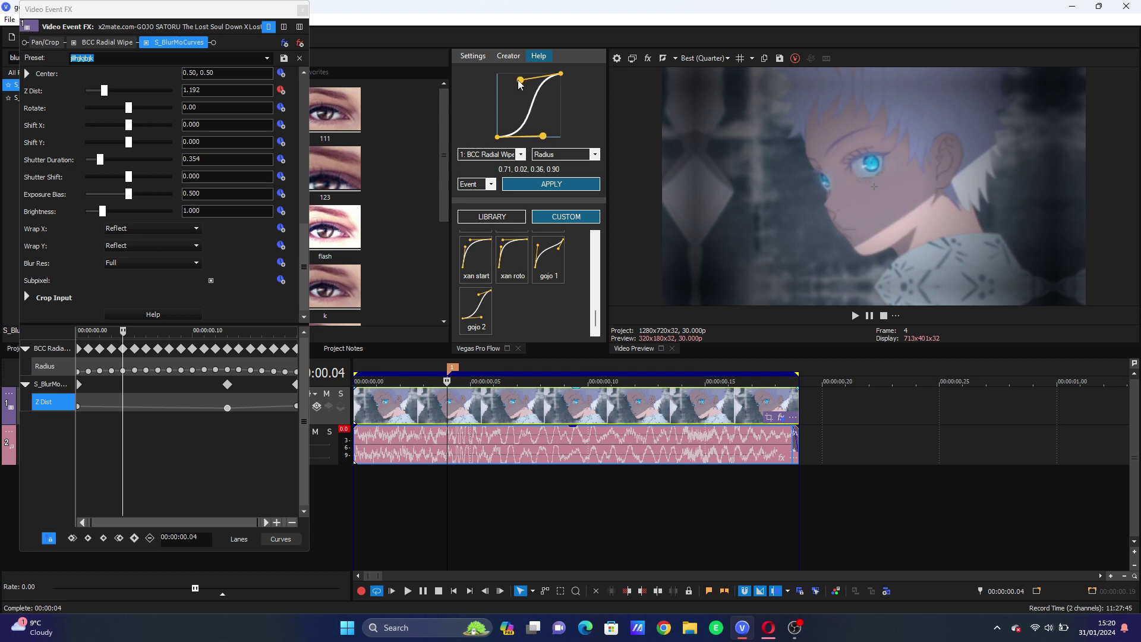
left_click(505, 156)
left_click(510, 204)
left_click_drag(518, 80, 523, 81)
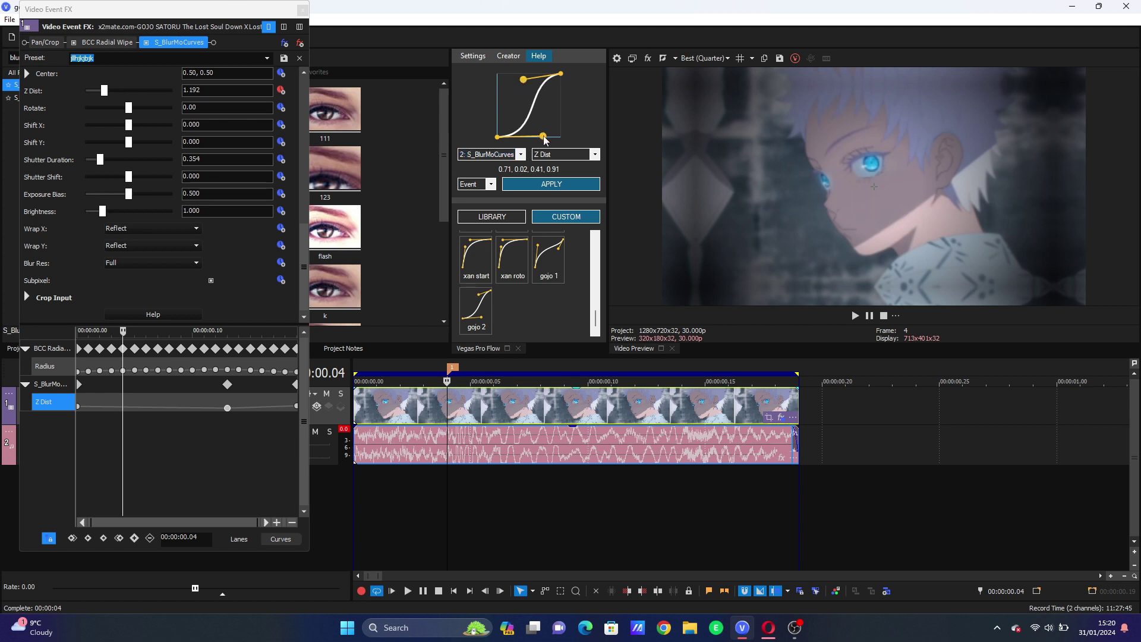
left_click(541, 184)
left_click_drag(81, 443, 180, 430)
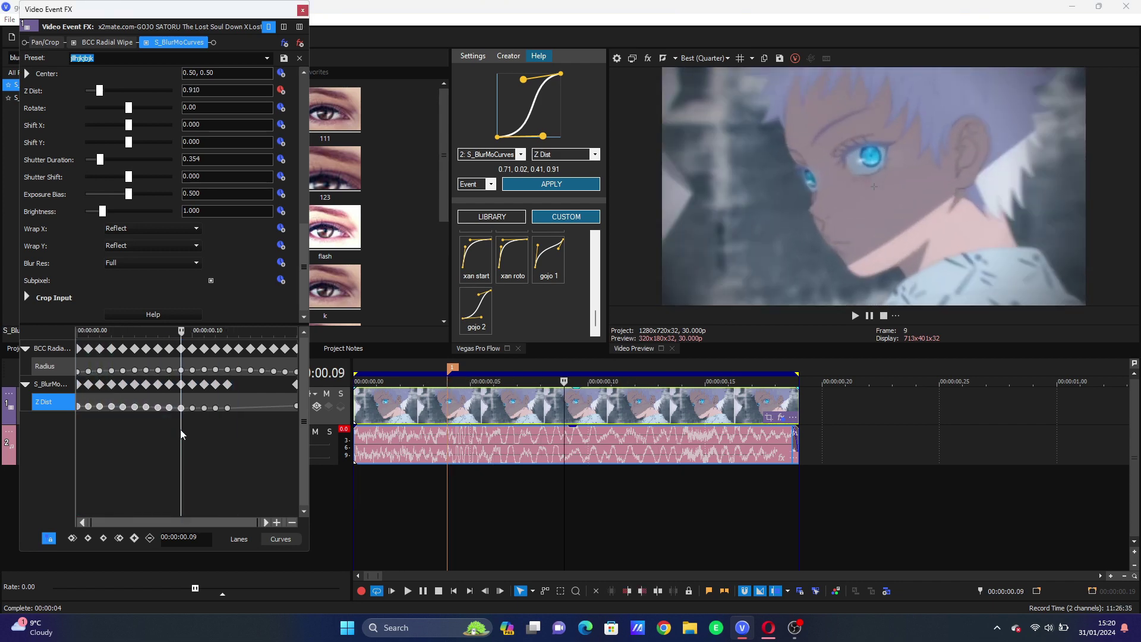
Remove the generated Z Dist easing keyframes before 00:00:00.13 and lower the starting keyframe to about 1.167.
left_click(216, 408)
left_click(88, 407, "shift")
key("Delete")
left_click(77, 406)
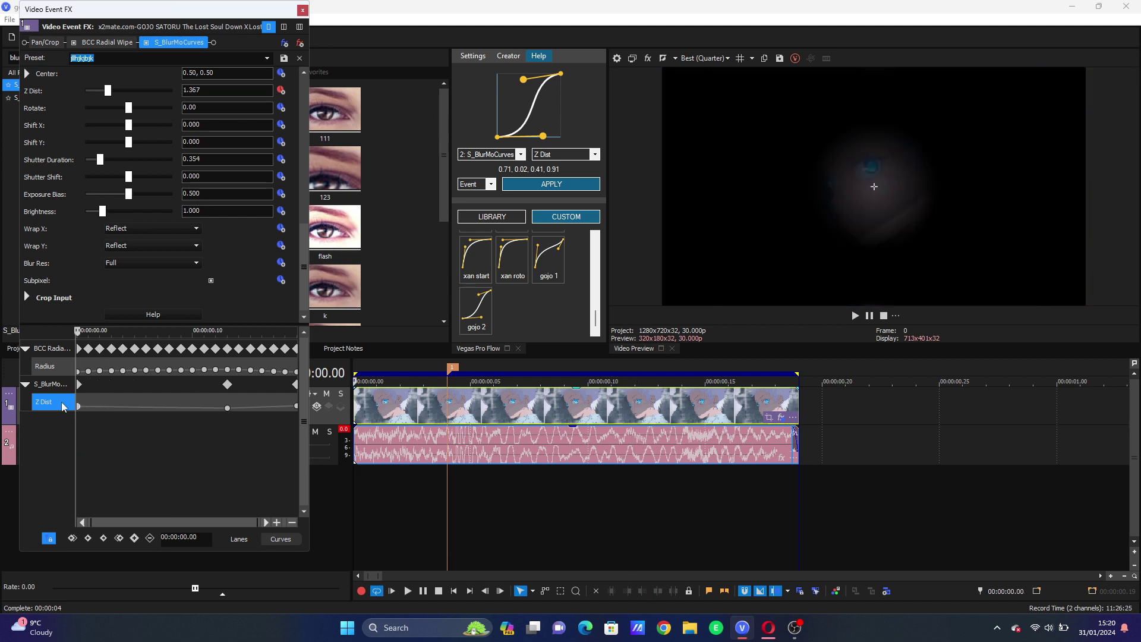
left_click_drag(109, 92, 106, 95)
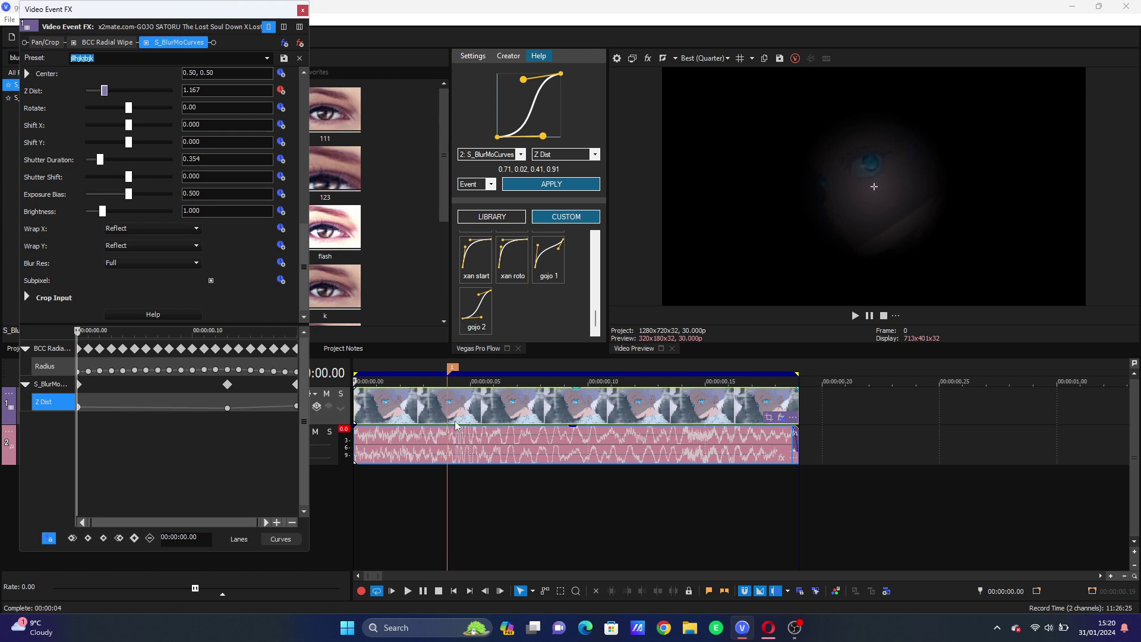
Reshape the easing curve to 0.57, 0.04, 0.41, 0.91 and apply it to the S_BlurMoCurves Z Dist between the first two keyframes.
left_click(443, 396)
left_click_drag(542, 137, 534, 134)
left_click(539, 186)
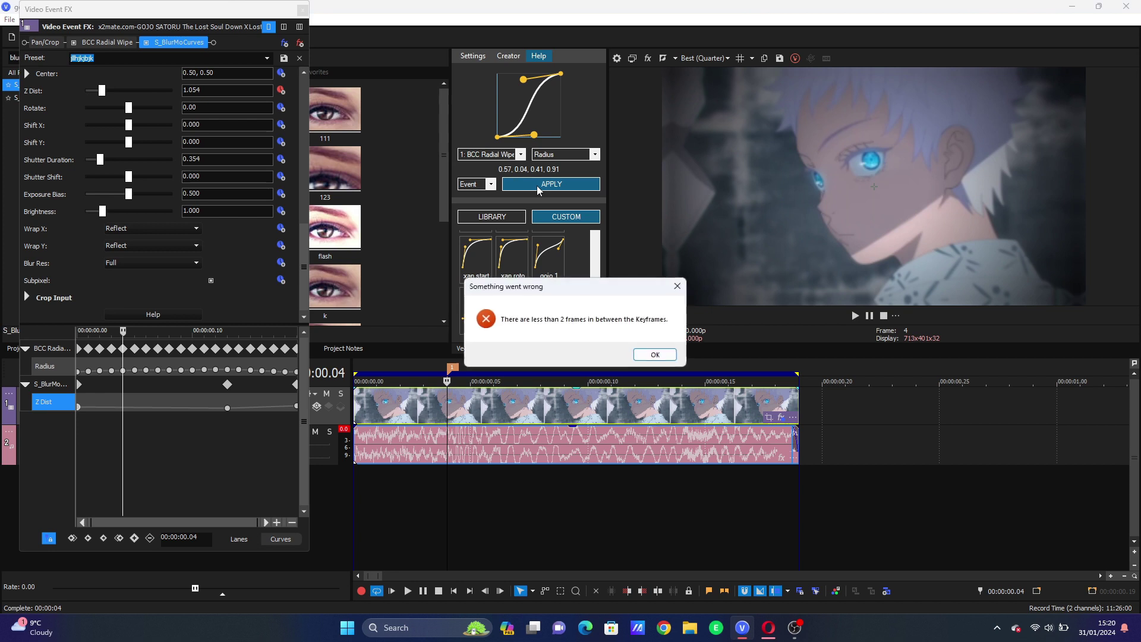
key("Return")
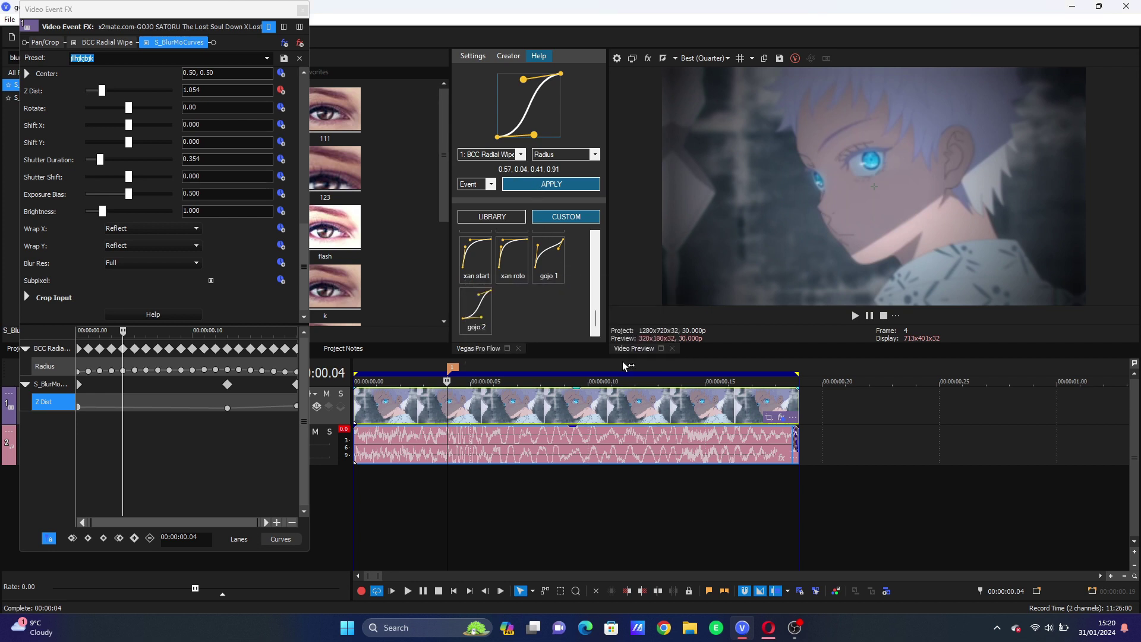
left_click(506, 153)
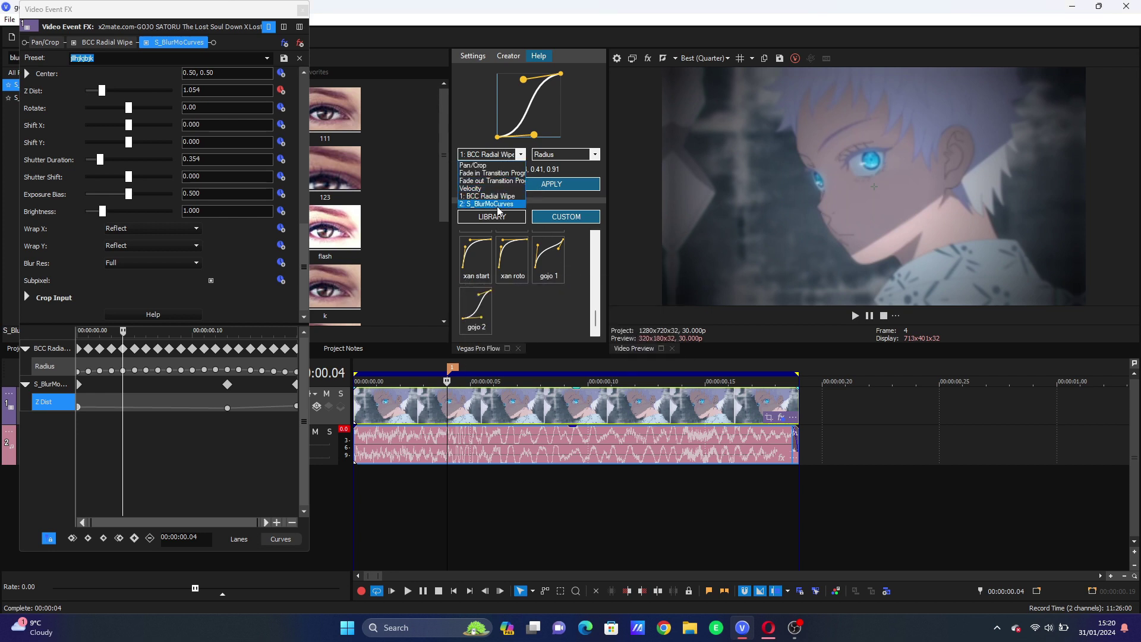
left_click(504, 189)
left_click(523, 186)
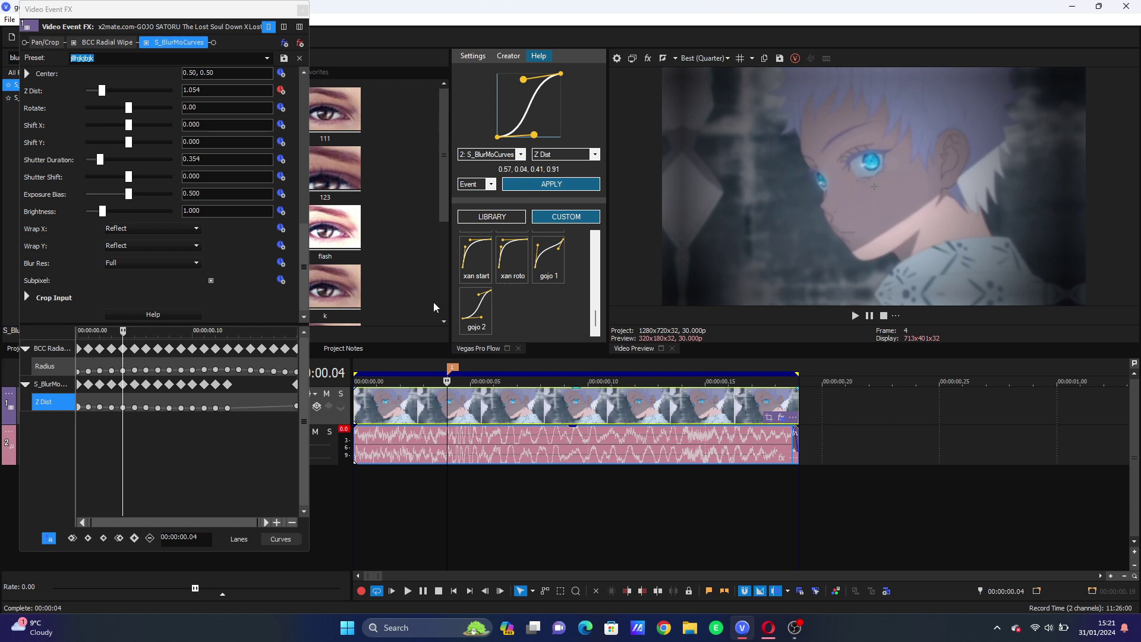
Apply an easing curve of 0.71, 0.01, 0.71, 0.81 to the S_BlurMoCurves Z Dist between 00:00:00.13 and 00:00:00.19.
left_click(246, 405)
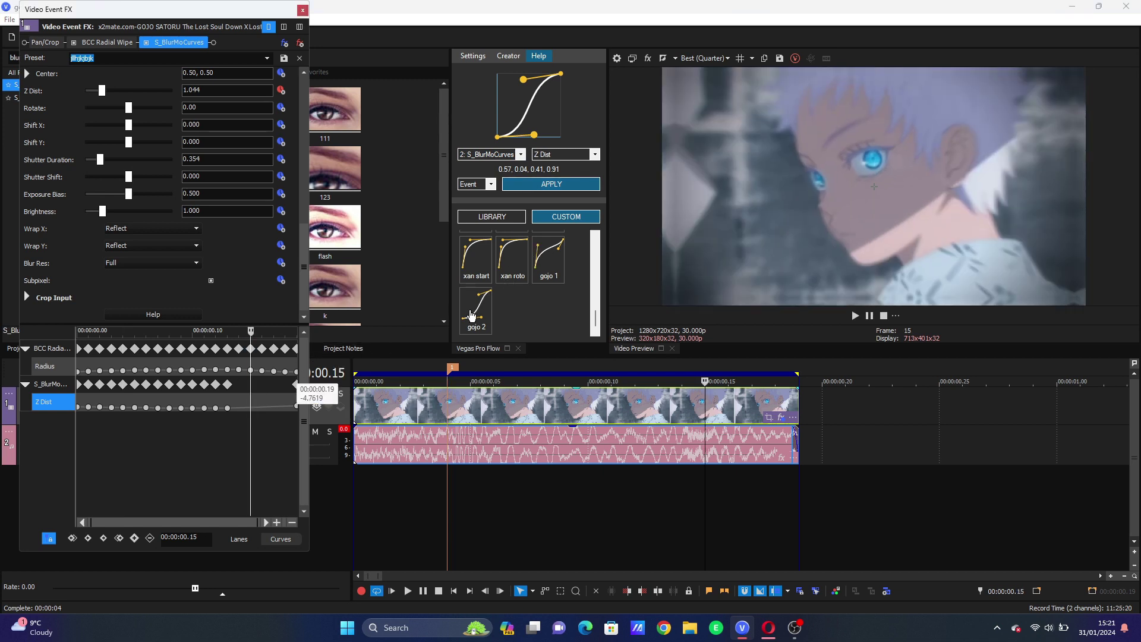
left_click(537, 256)
left_click_drag(535, 88, 544, 89)
left_click_drag(540, 137, 544, 140)
left_click(509, 156)
left_click(508, 166)
left_click(552, 183)
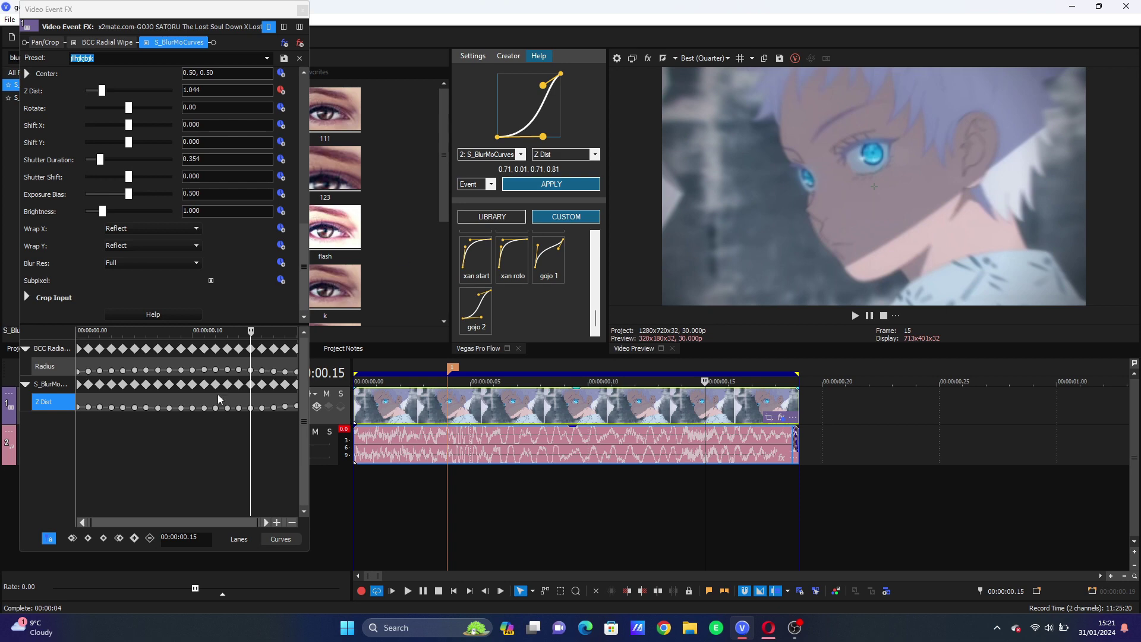
Set the S_BlurMoCurves Shift Y to about 0.024 at 00:00:00.12 and enable its animation.
left_click_drag(156, 464, 211, 472)
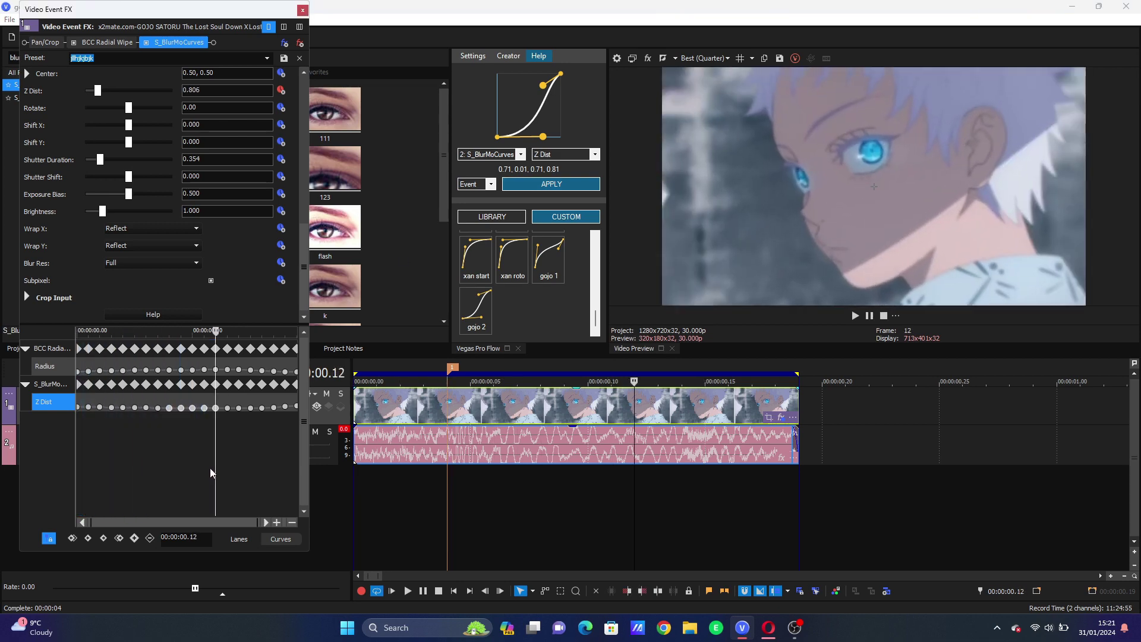
left_click_drag(132, 146, 135, 144)
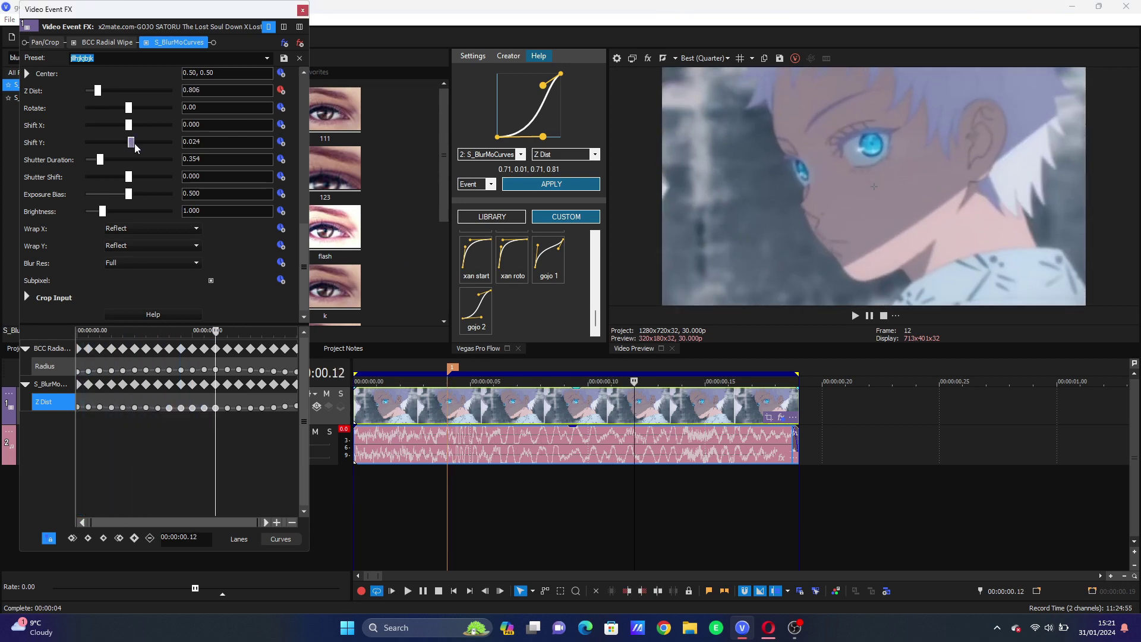
left_click(282, 143)
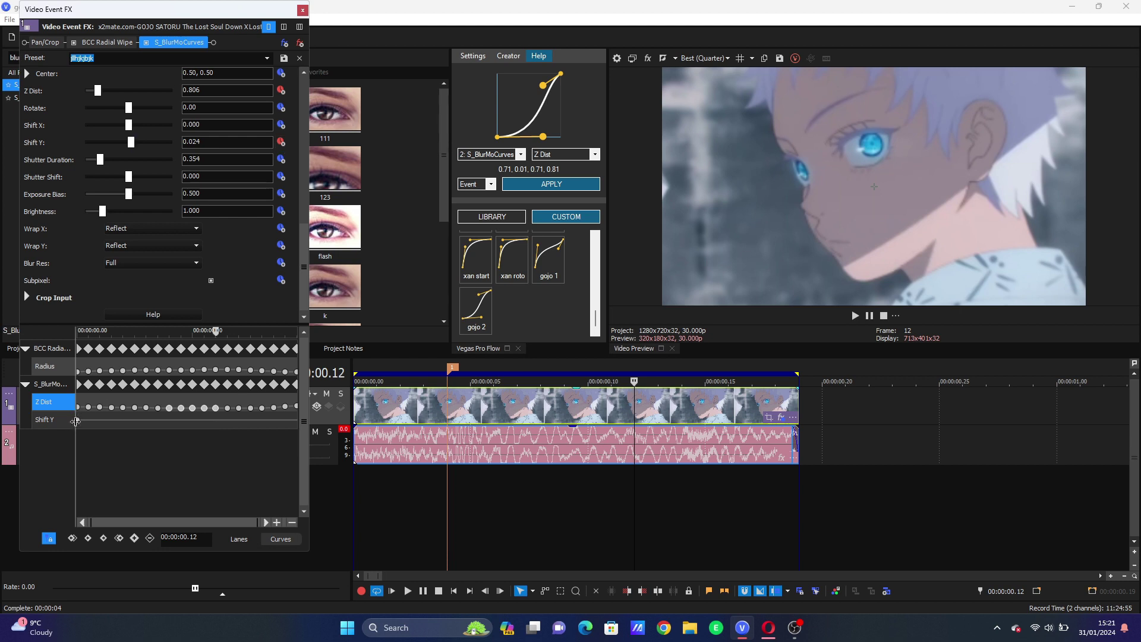
Give the first Shift Y keyframe a Smooth Fade and copy it to the end of the clip.
right_click(76, 421)
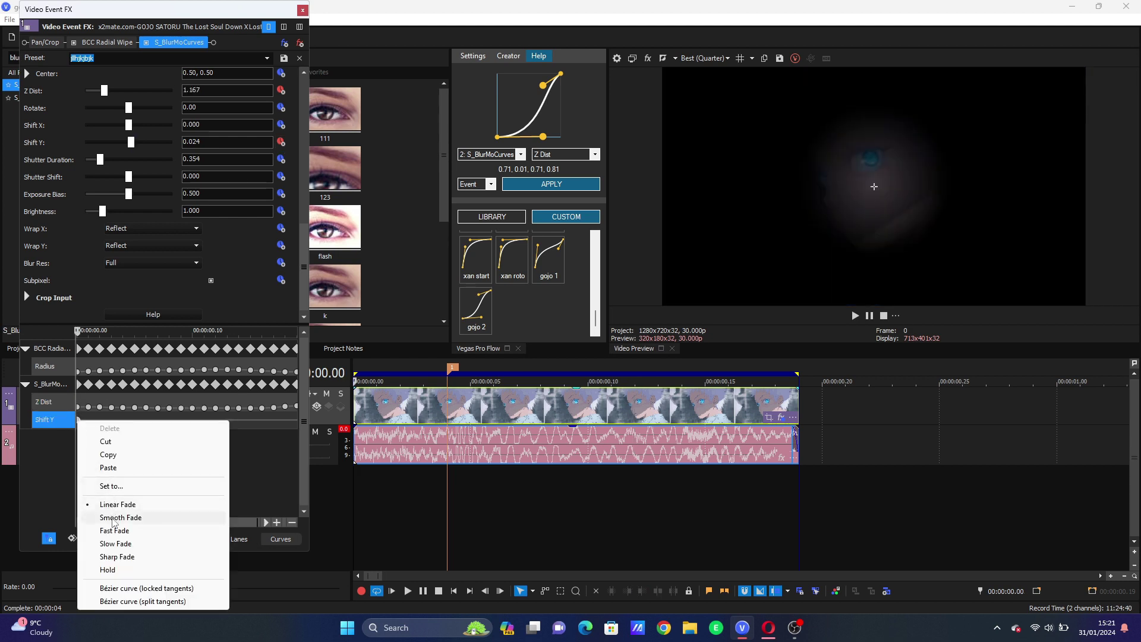
left_click(115, 521)
left_click_drag(77, 419, 429, 423)
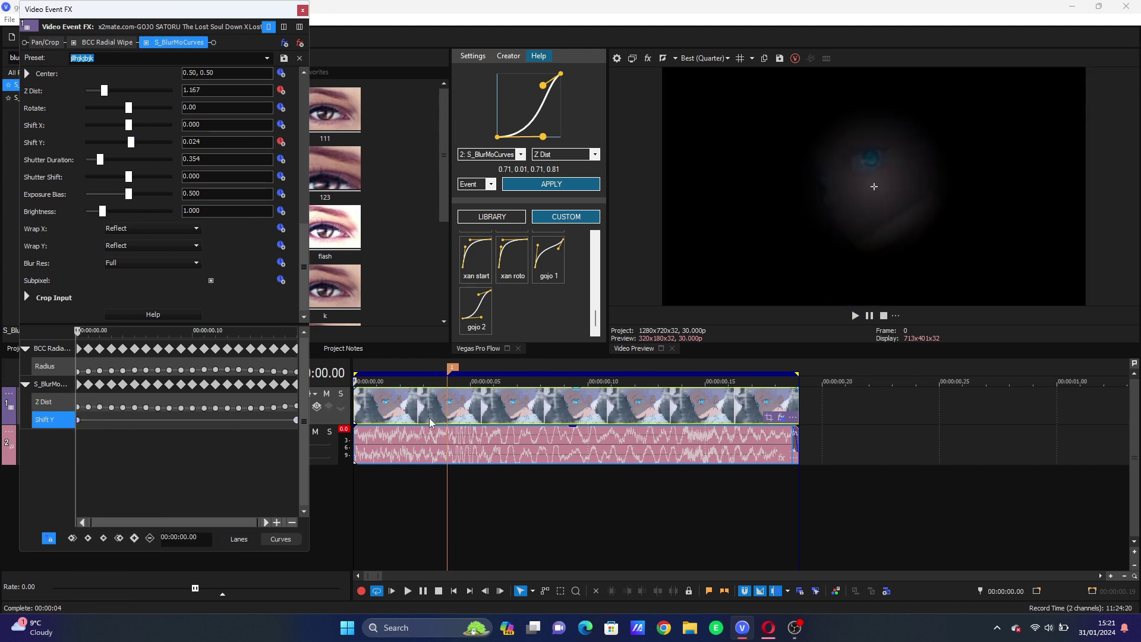
Add a Shift Y keyframe of about -0.037 at 00:00:00.04 with a Smooth Fade.
left_click_drag(83, 450, 121, 448)
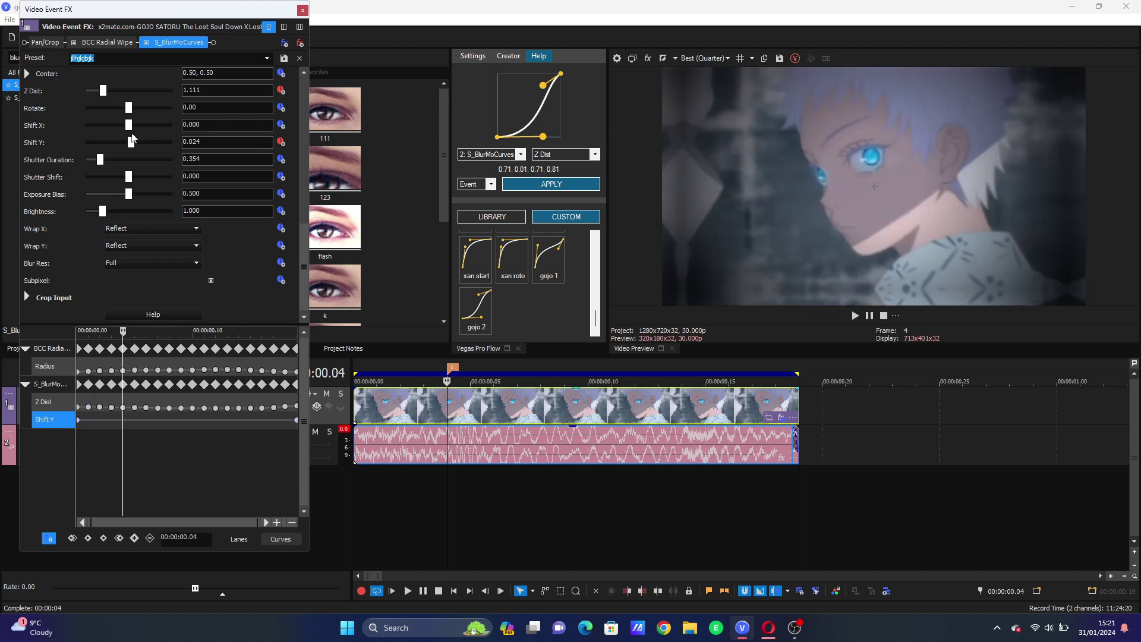
left_click_drag(131, 144, 127, 146)
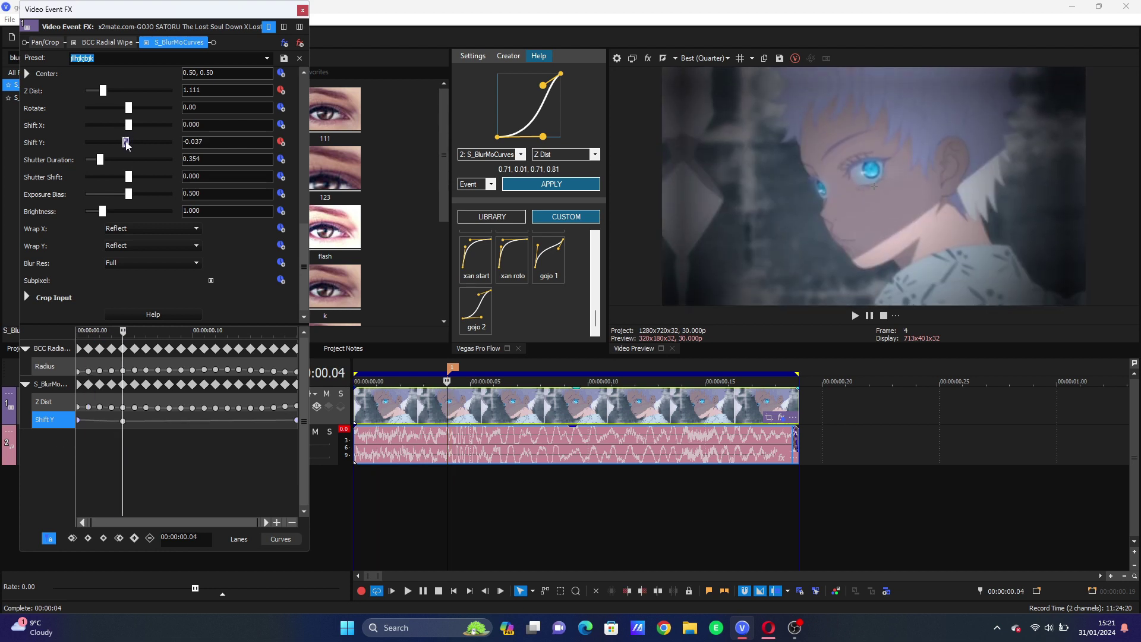
right_click(123, 420)
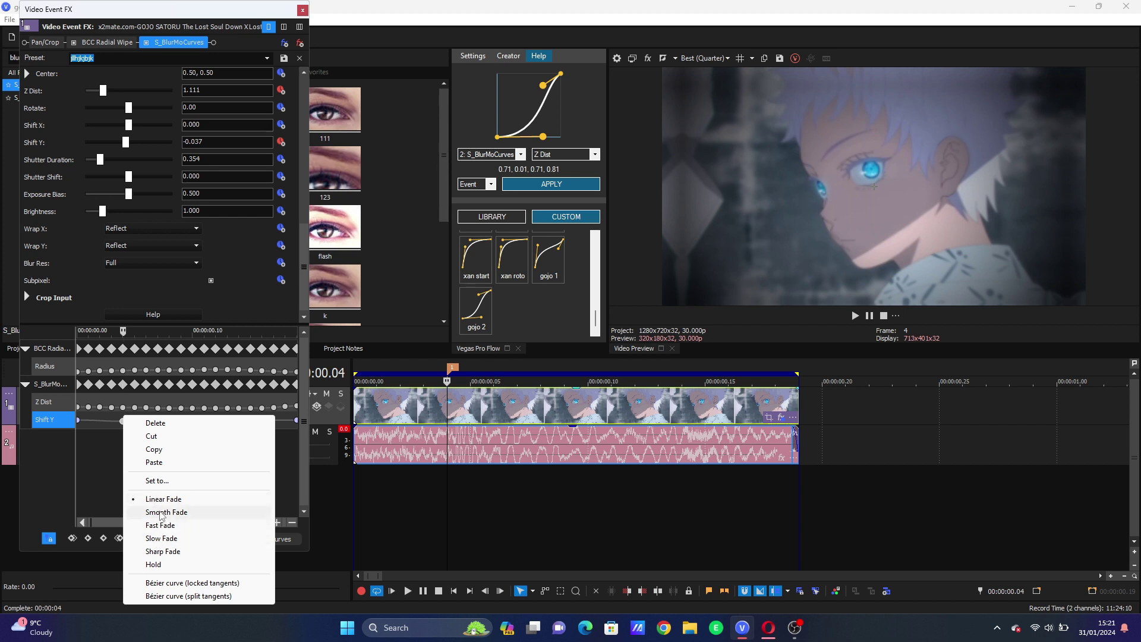
left_click(160, 513)
Try the end Shift Y keyframe at 00:00:00.16 and the middle one at 00:00:00.06, scrubbing to preview the motion.
left_click_drag(297, 420, 262, 420)
left_click_drag(112, 457, 167, 464)
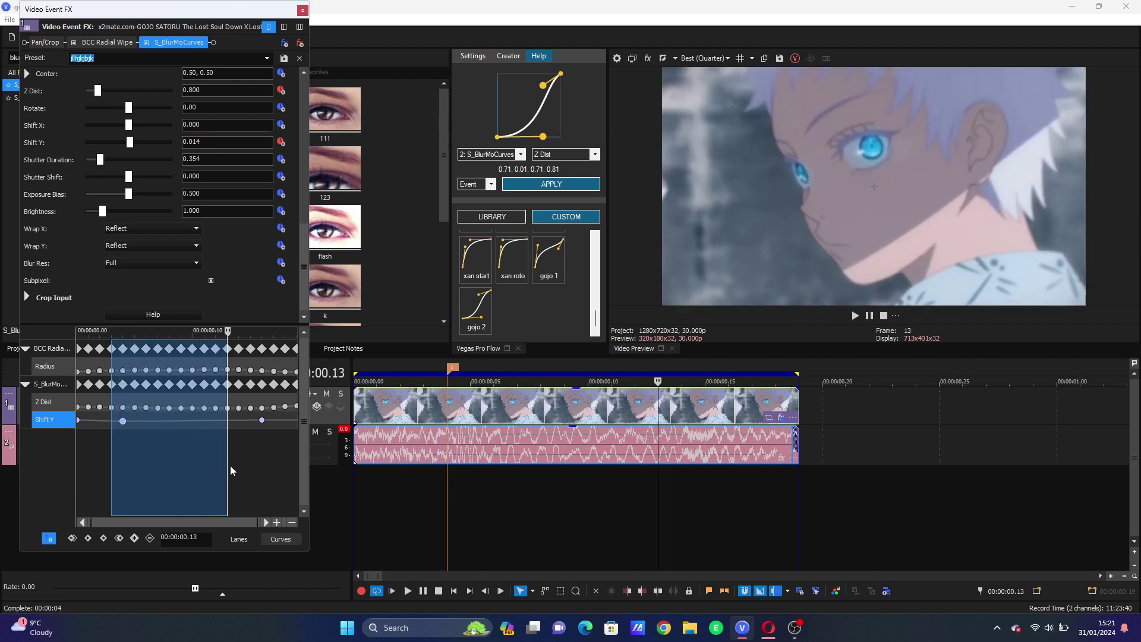
left_click(120, 445)
left_click_drag(123, 421, 146, 423)
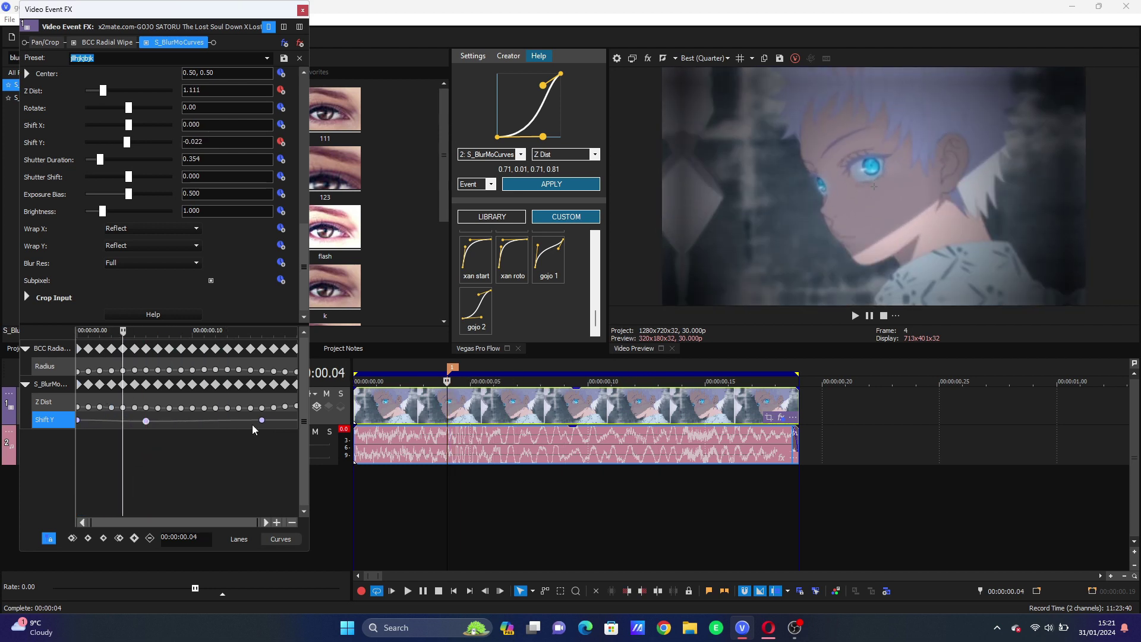
left_click_drag(122, 462, 248, 469)
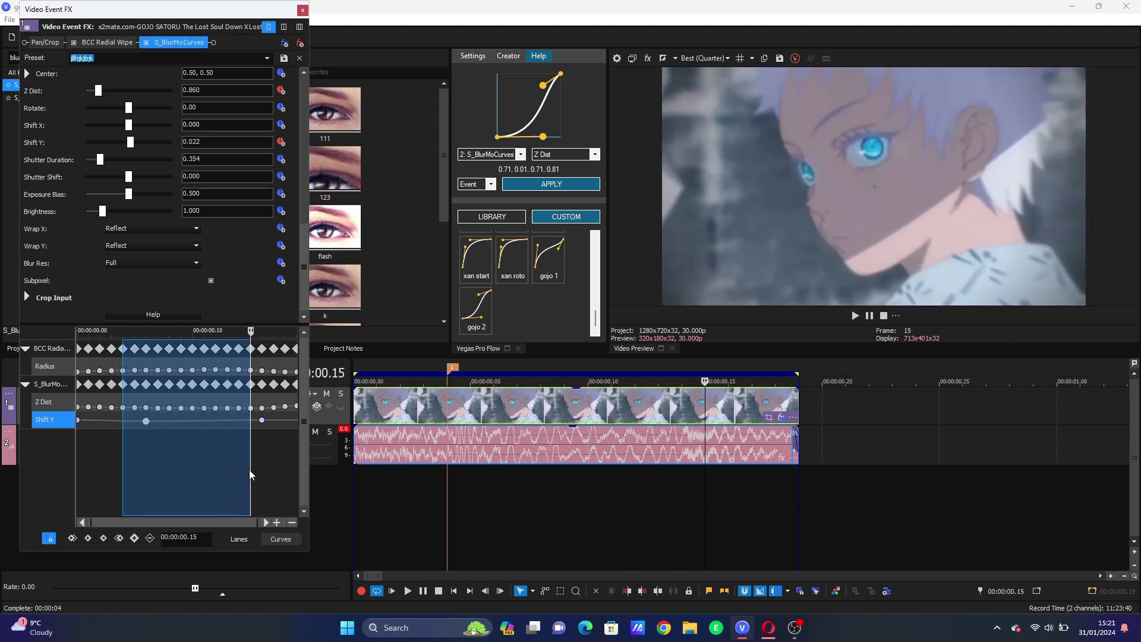
left_click(248, 470)
Move the last Shift Y keyframe to the clip's end and the middle one to its start, then close the effect settings.
left_click_drag(262, 420, 296, 420)
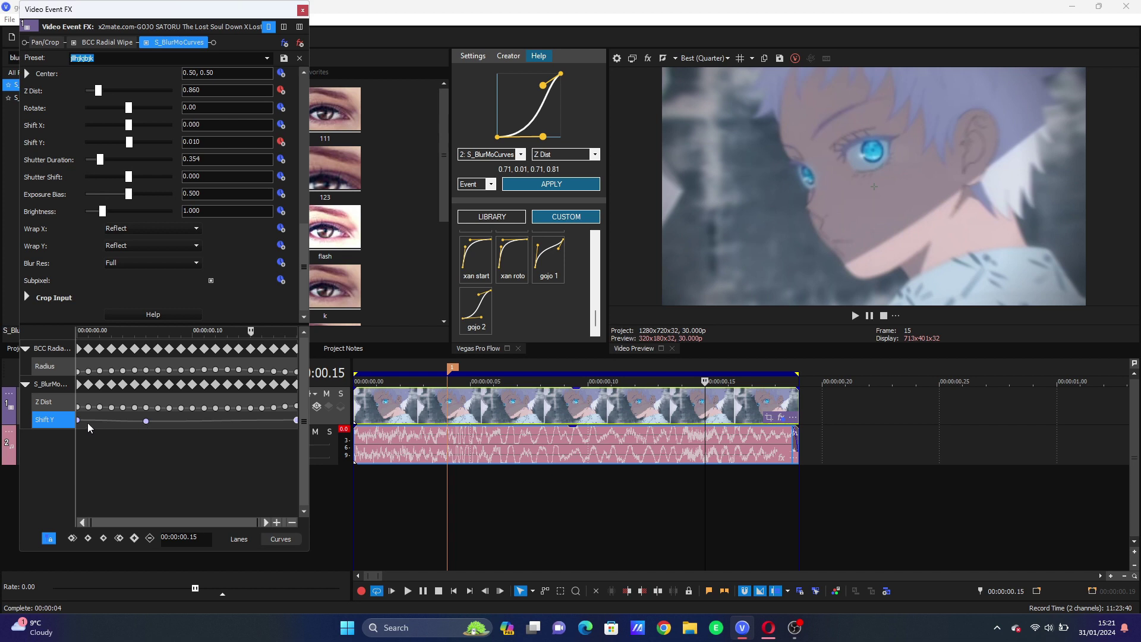
left_click_drag(99, 431, 37, 436)
left_click(542, 416)
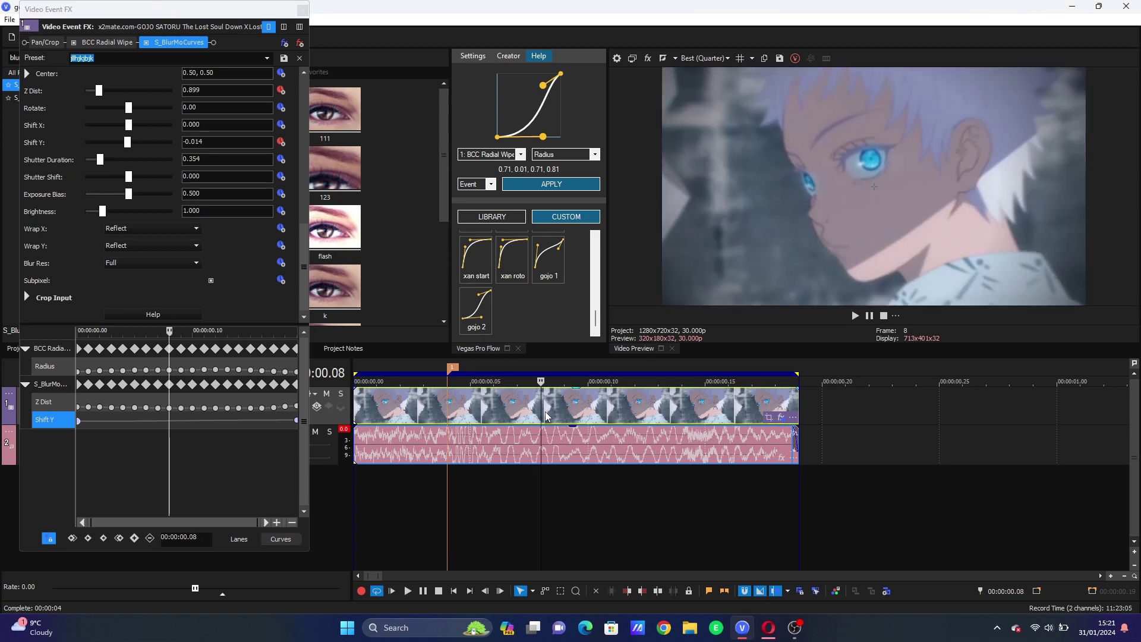
left_click(303, 10)
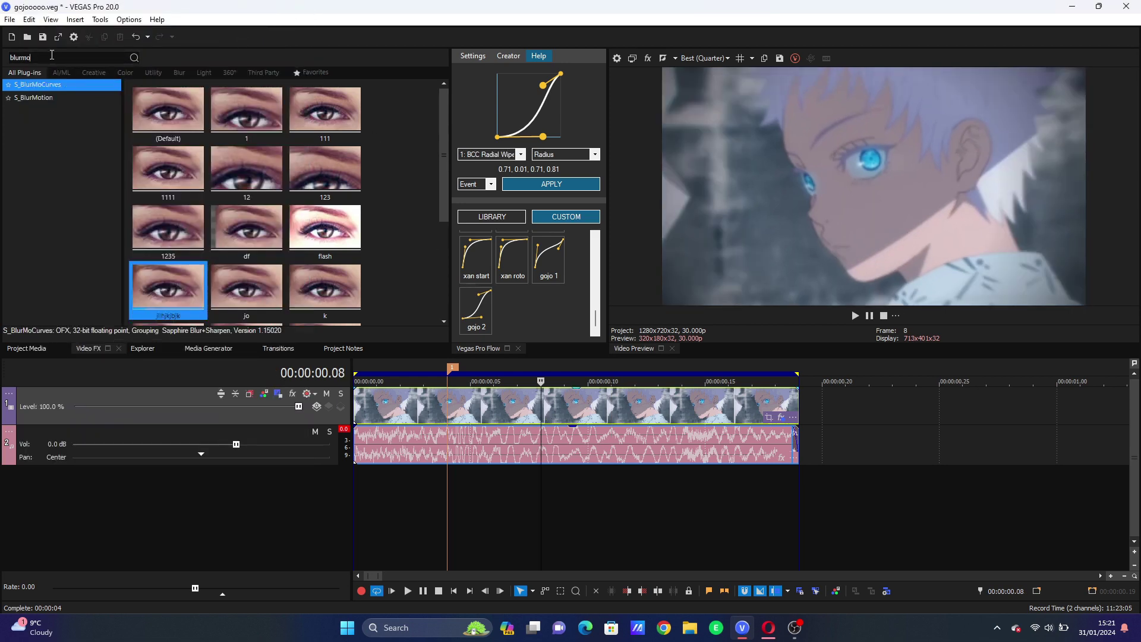
Search the video effects for "warpwa" and apply the S_WarpWaves preset "slew" to the clip.
type("warpwa")
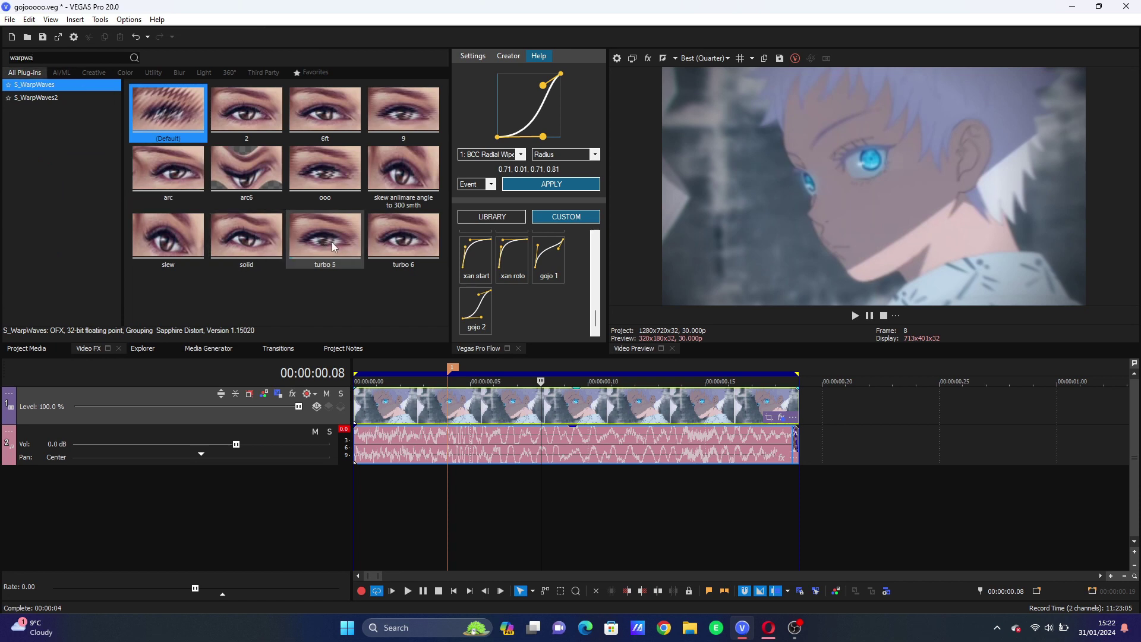
left_click_drag(147, 234, 418, 410)
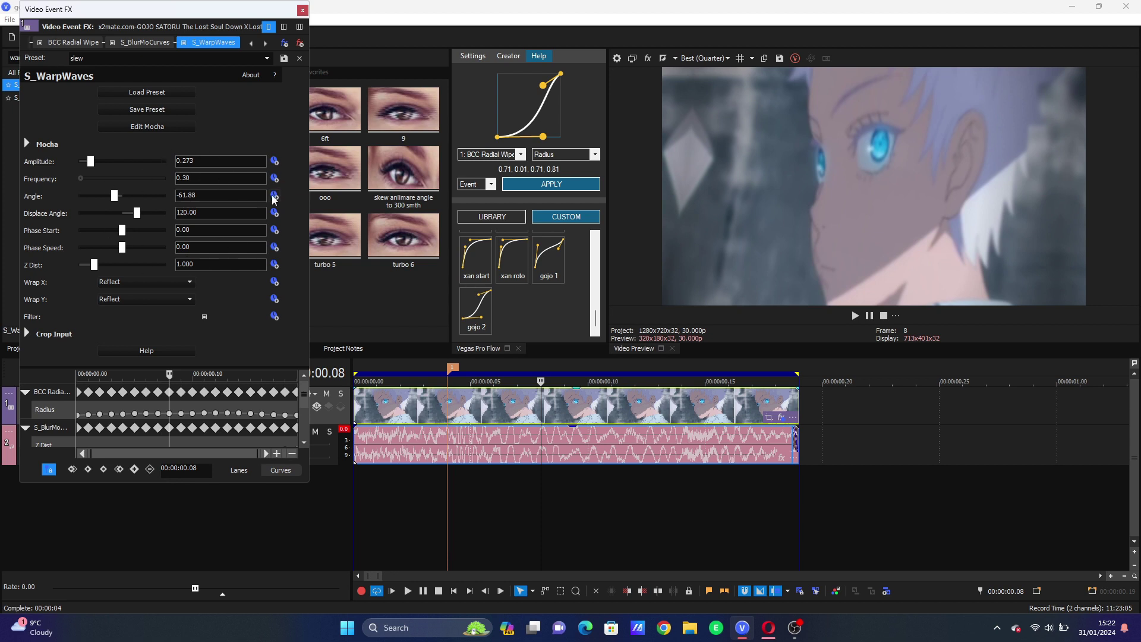
Animate S_WarpWaves Amplitude and Angle, with keyframes at 00:00:00.16 of Amplitude 0 and Angle about 26.94.
left_click_drag(240, 366, 244, 248)
left_click_drag(197, 369, 303, 380)
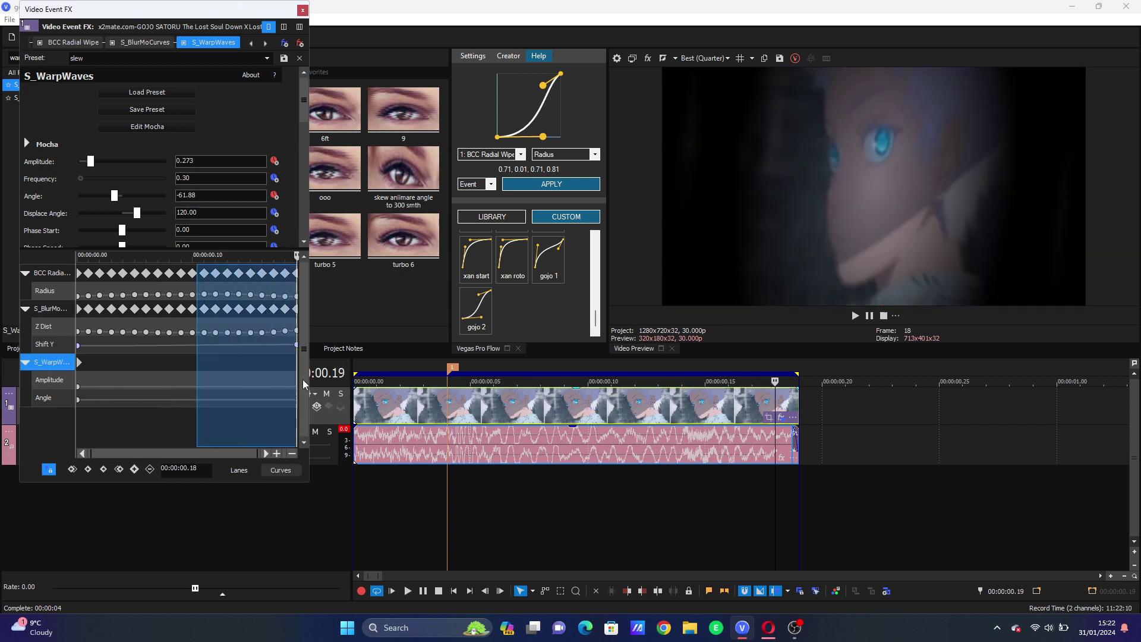
left_click(262, 377)
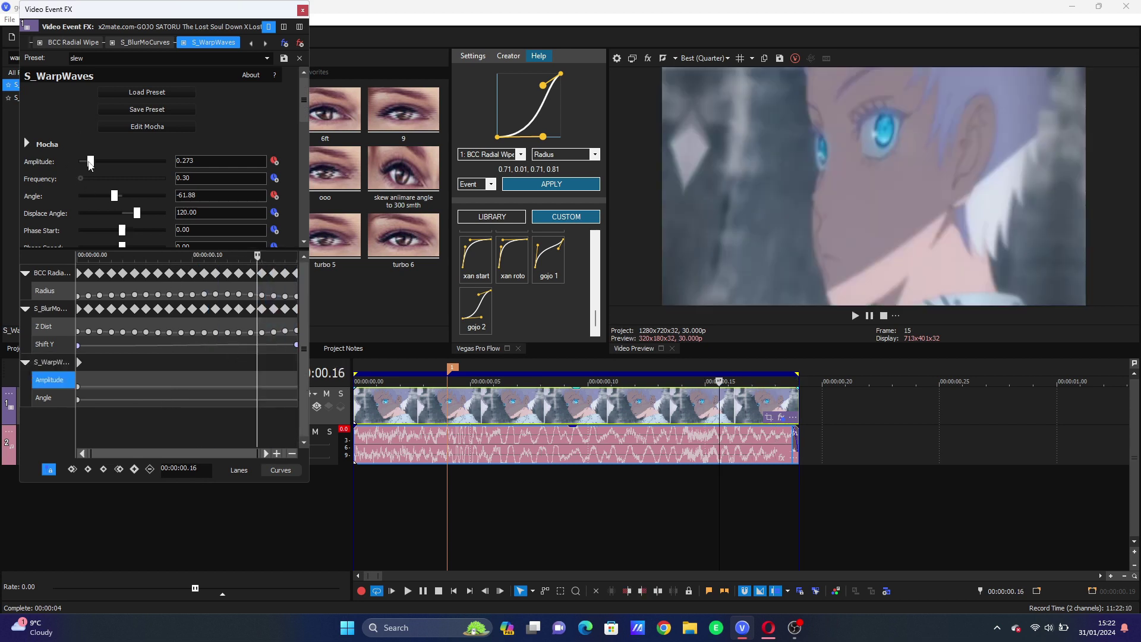
left_click_drag(87, 165, 125, 199)
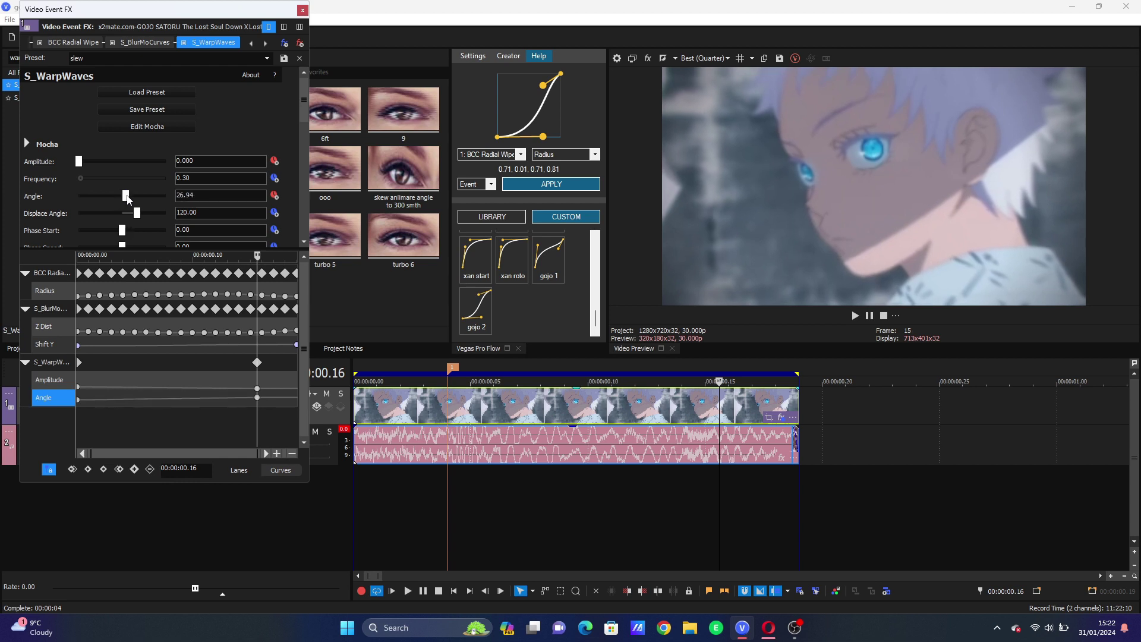
Try the end S_WarpWaves keyframe at the clip's end, scrub the motion, and settle it at 00:00:00.14.
left_click_drag(258, 363, 300, 371)
left_click_drag(219, 386, 244, 394)
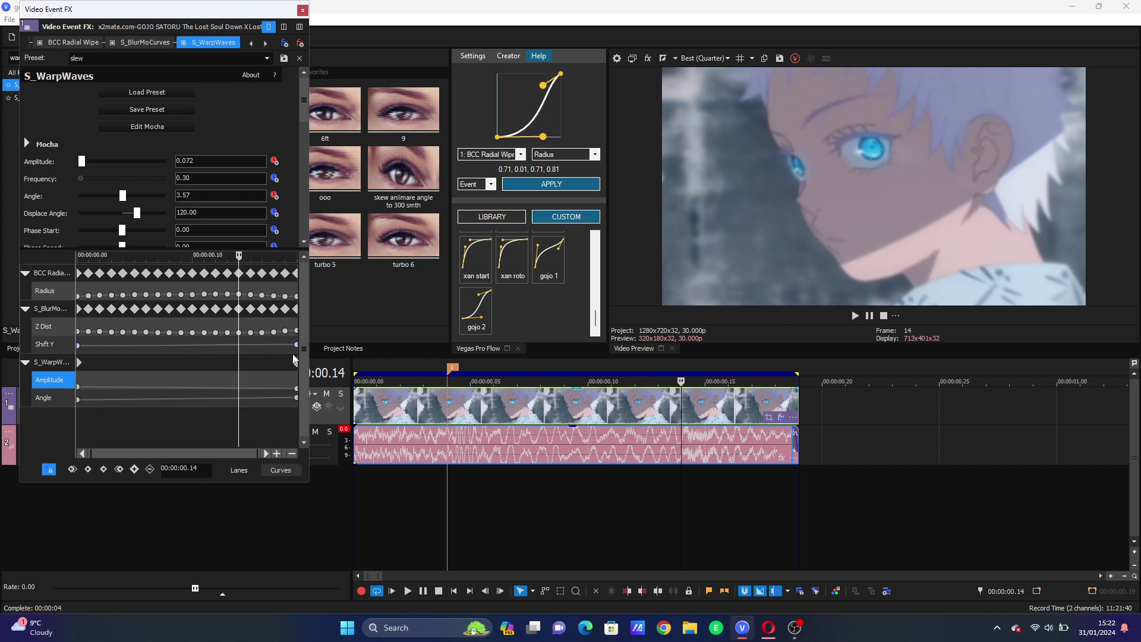
left_click_drag(291, 361, 39, 384)
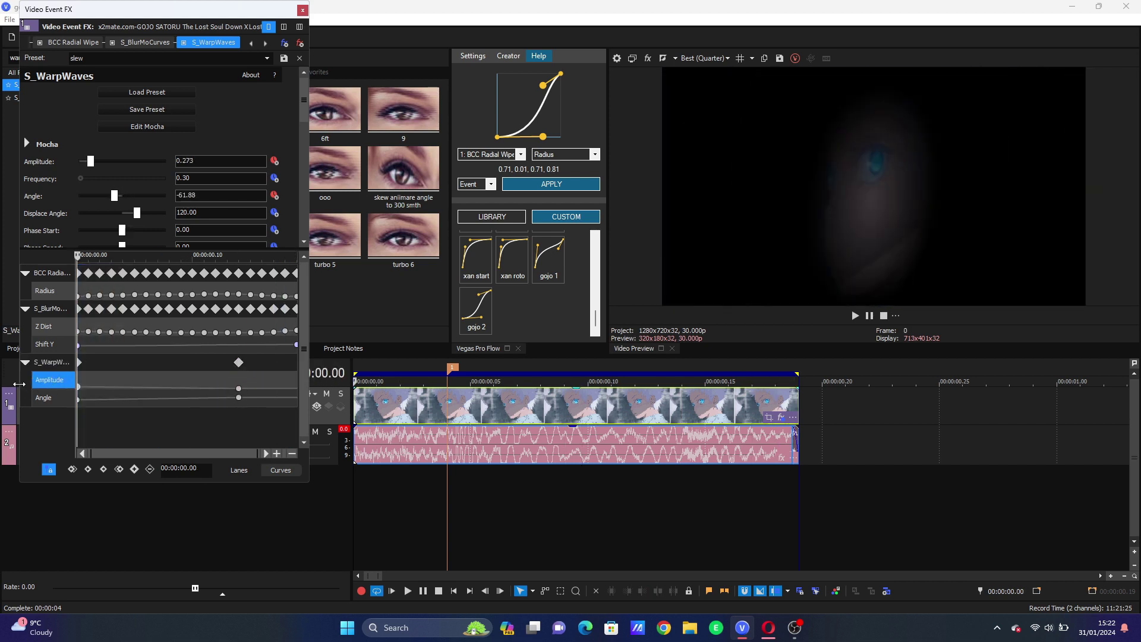
Try a starting Amplitude of about 0.571 with the end S_WarpWaves keyframe at the clip's end, scrubbing to preview.
left_click_drag(90, 161, 105, 167)
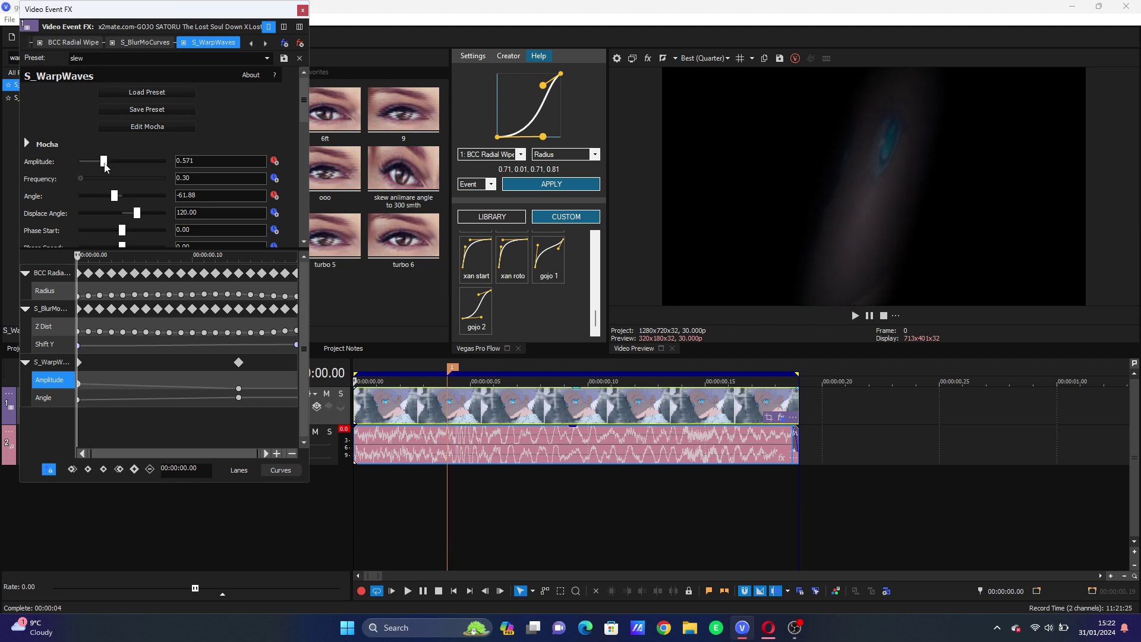
left_click_drag(94, 383, 320, 391)
left_click(239, 388)
left_click_drag(142, 421, 47, 415)
Set starting Amplitude to about 0.476, Displace Angle 124.90 and Angle -90.61, with the end S_WarpWaves keyframe at 00:00:00.14.
left_click_drag(103, 161, 100, 161)
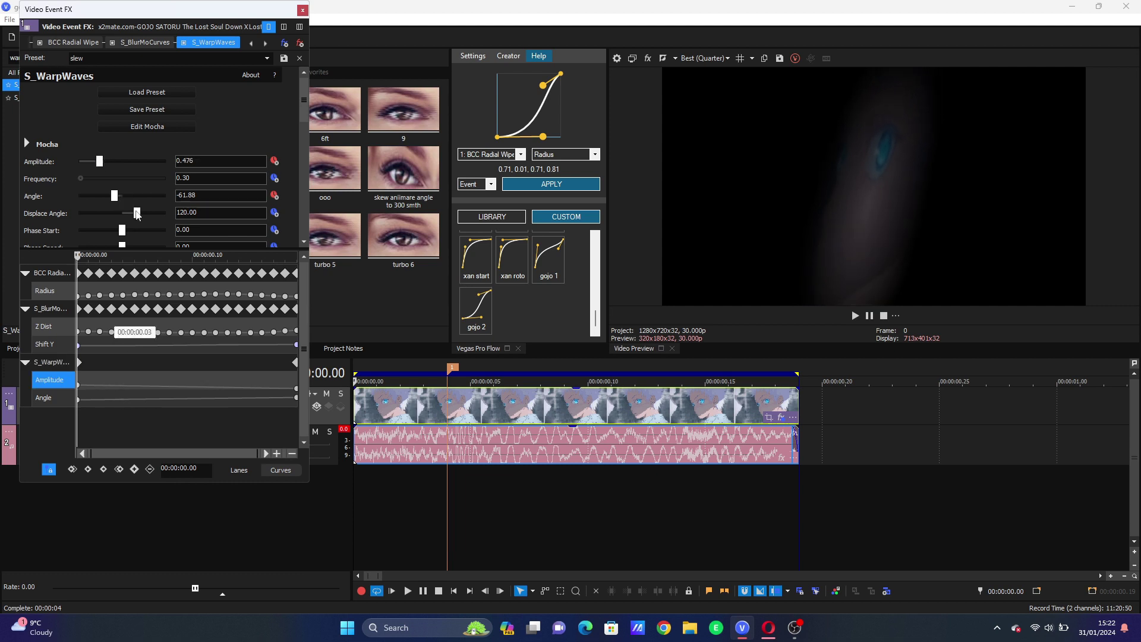
left_click_drag(136, 217, 139, 218)
left_click_drag(116, 198, 112, 197)
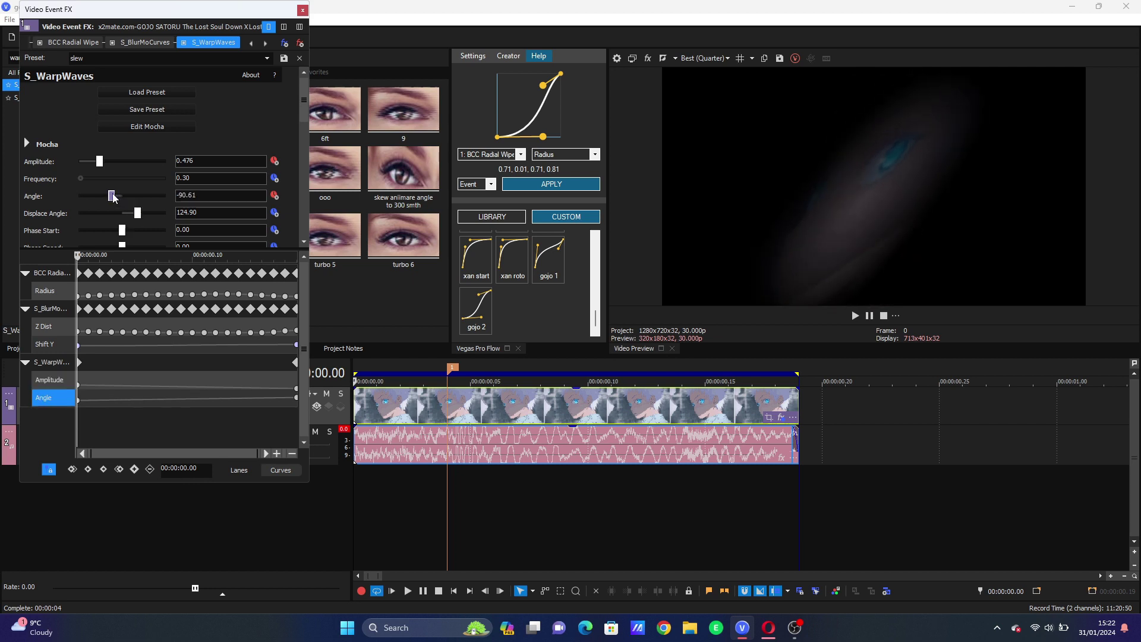
left_click_drag(100, 375, 218, 399)
Shape an easing curve of about 0.08, 0.82, 0.65, 0.96 and apply it to the clip's S_WarpWaves Amplitude.
left_click(493, 407)
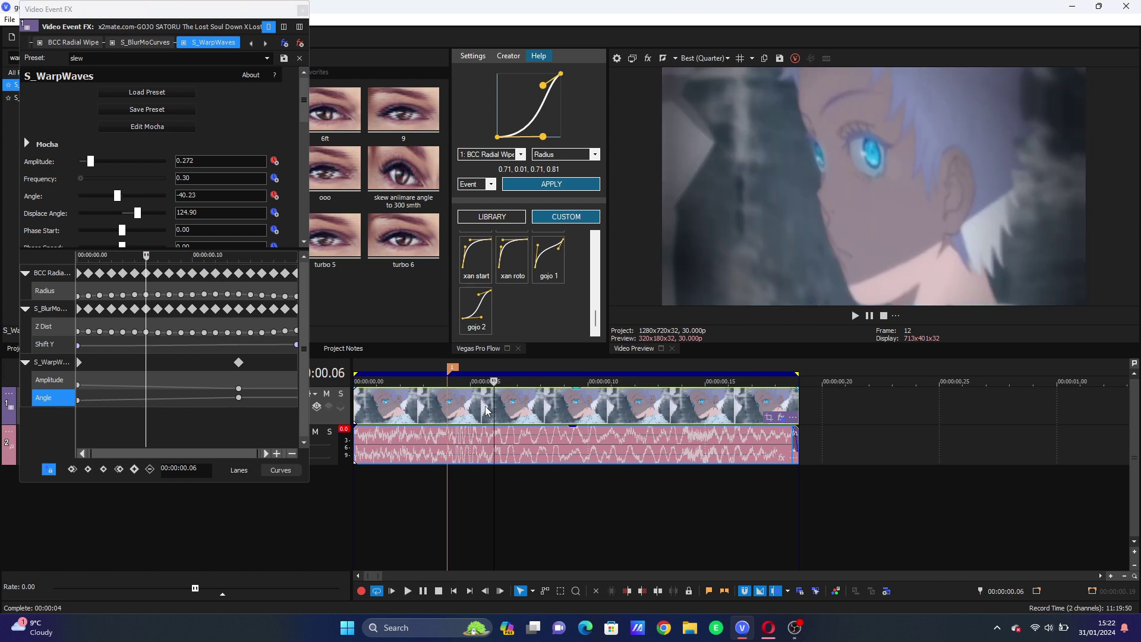
left_click(545, 271)
left_click_drag(550, 95, 503, 88)
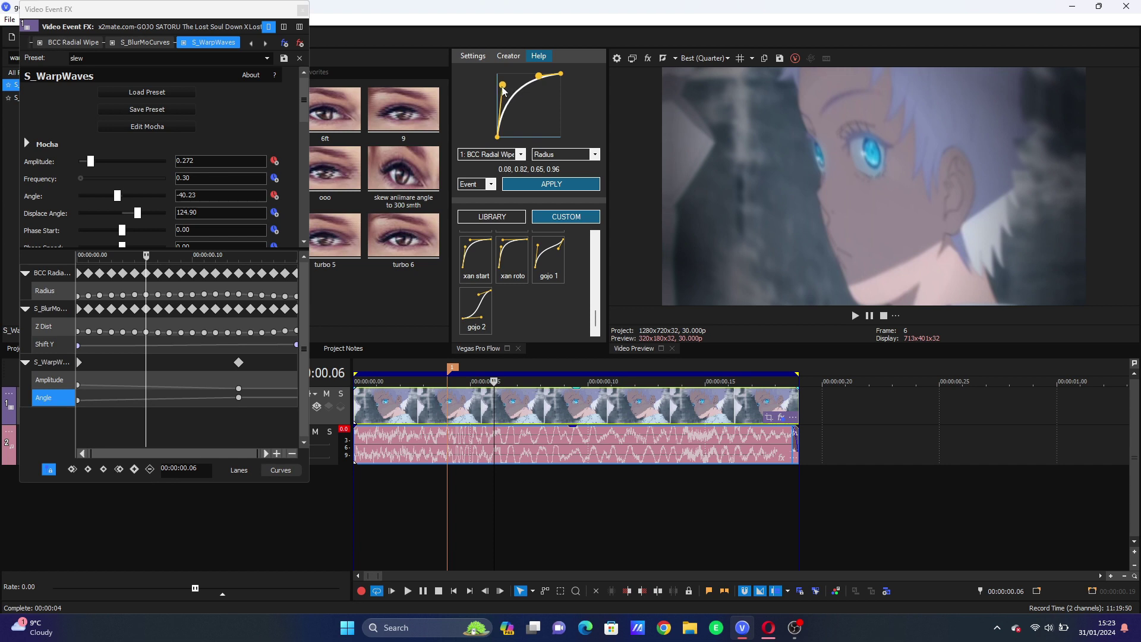
left_click(511, 156)
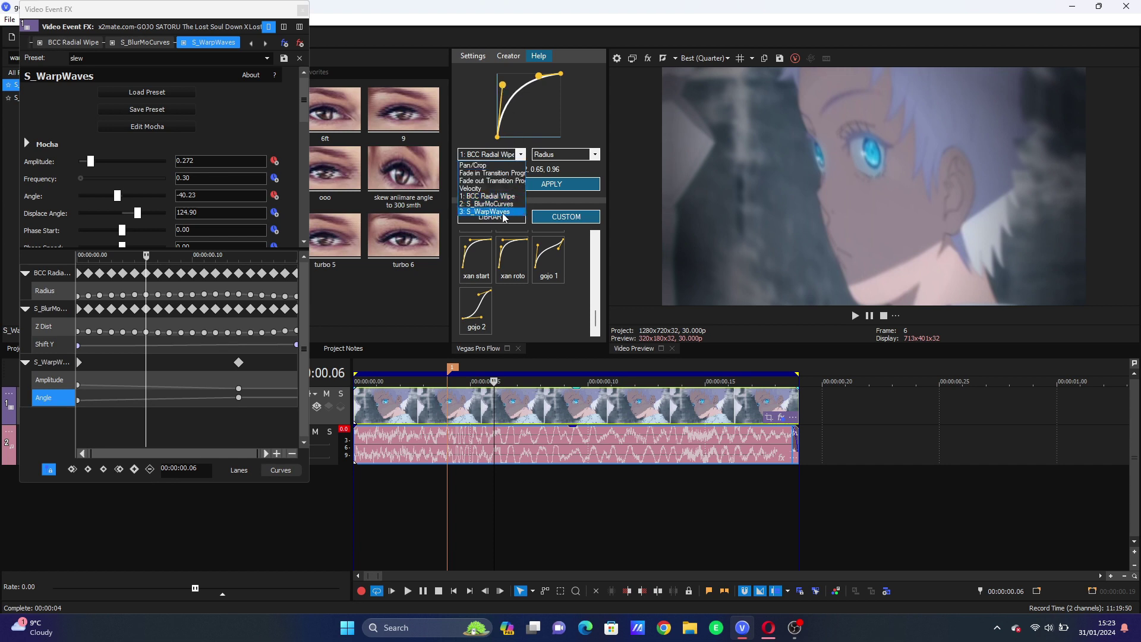
left_click(494, 210)
left_click(540, 185)
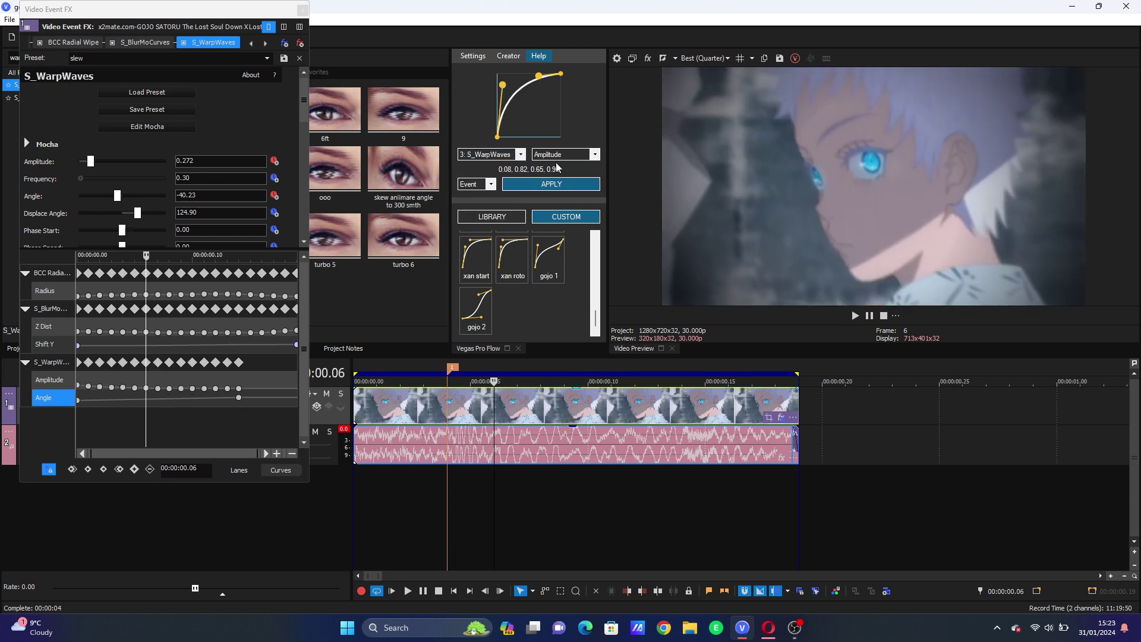
Apply the same easing curve to the S_WarpWaves Angle.
left_click(558, 157)
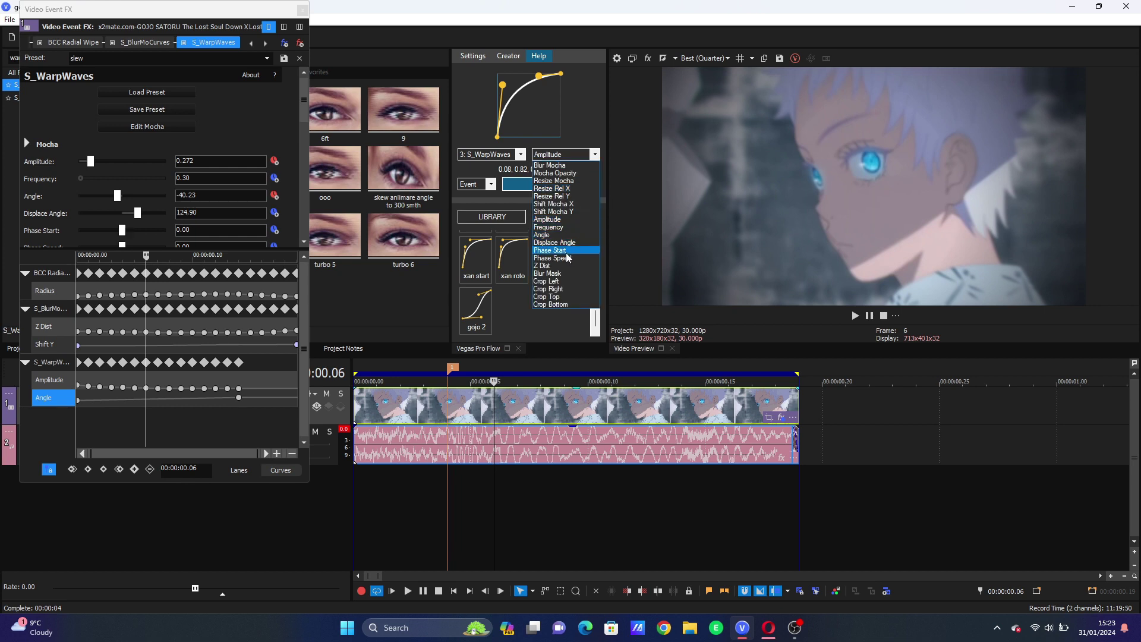
left_click(564, 234)
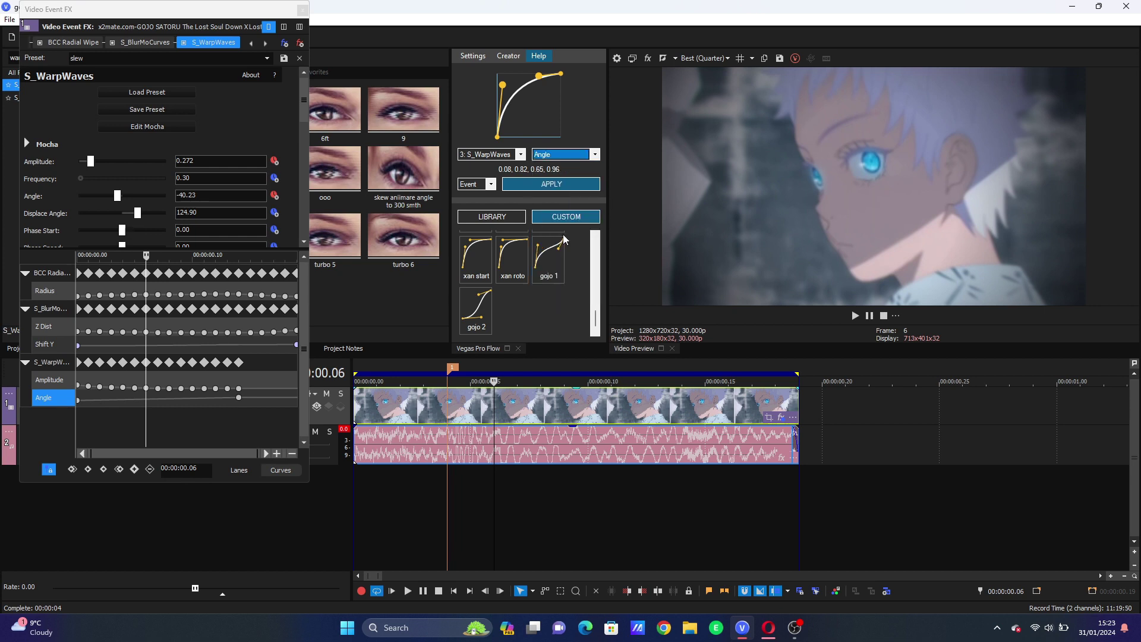
left_click(535, 191)
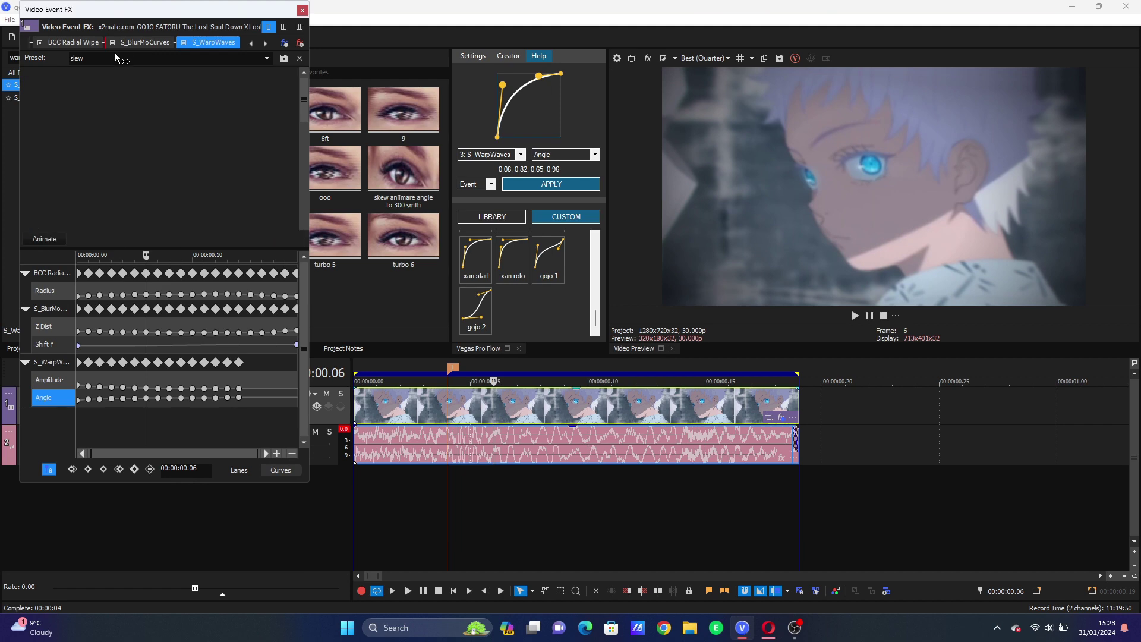
Play the clip and move S_WarpWaves to the front of the effect chain, before BCC Radial Wipe and S_BlurMoCurves.
left_click(526, 403)
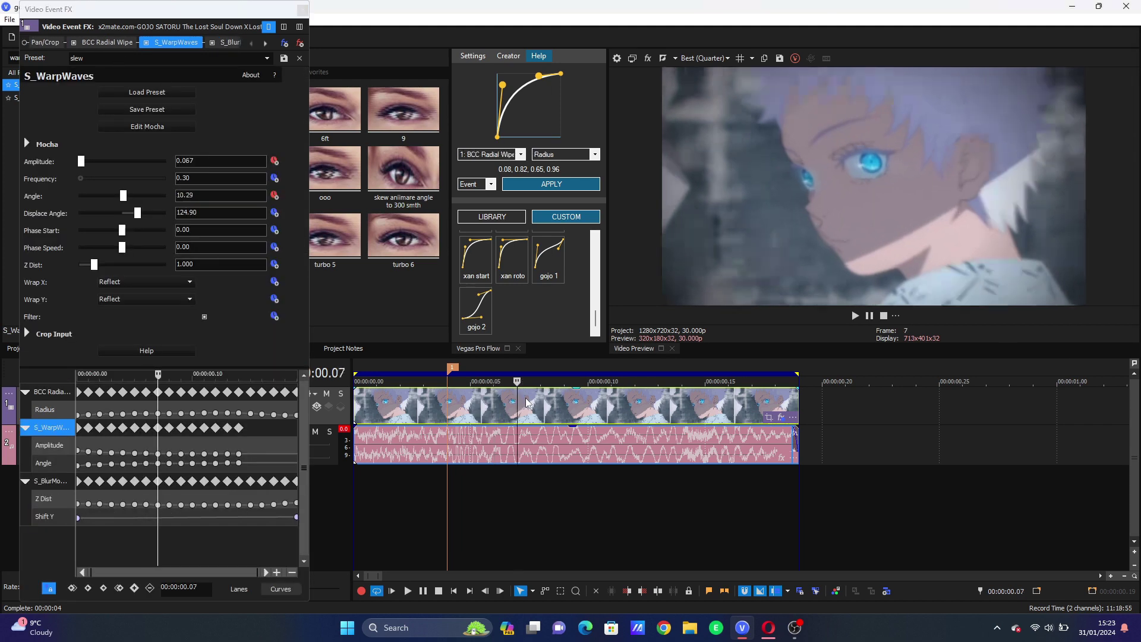
key("space")
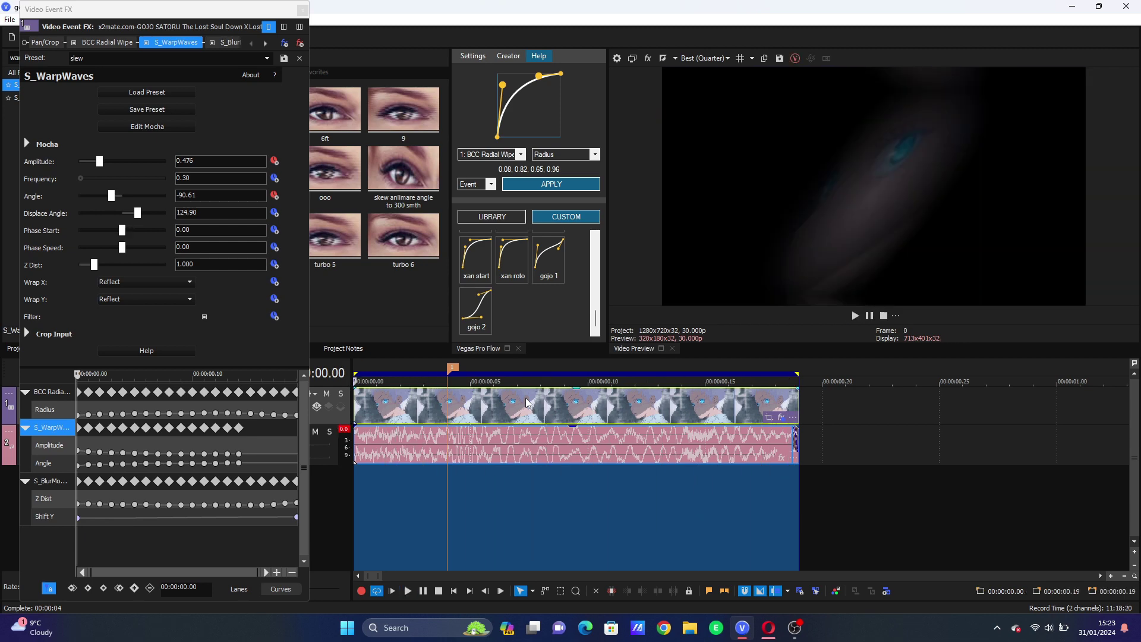
key("Return")
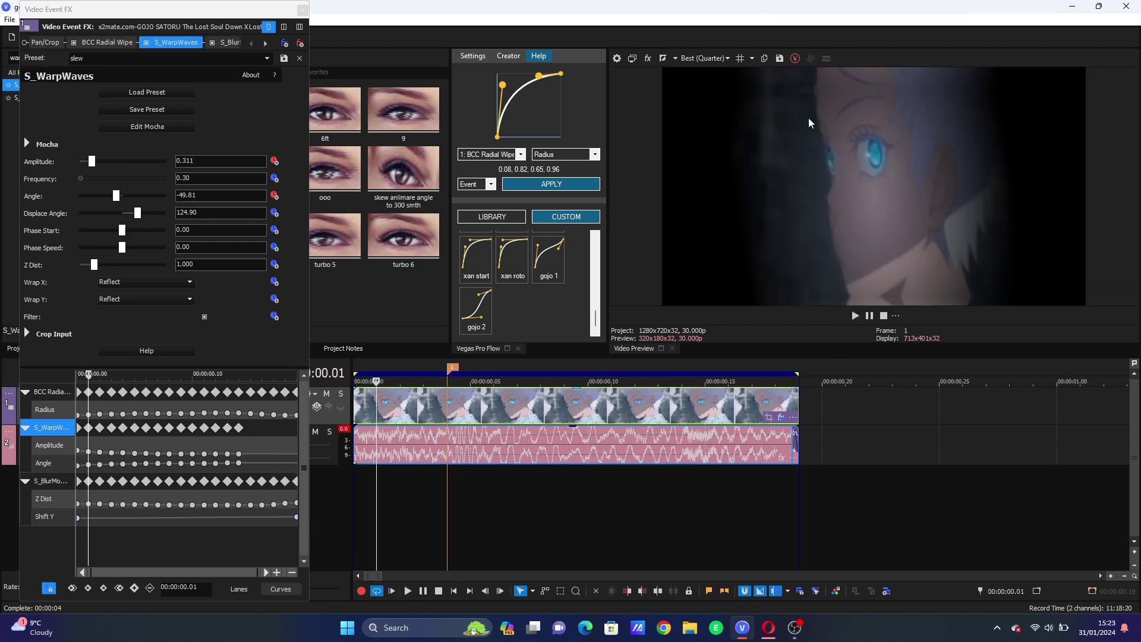
left_click(135, 283)
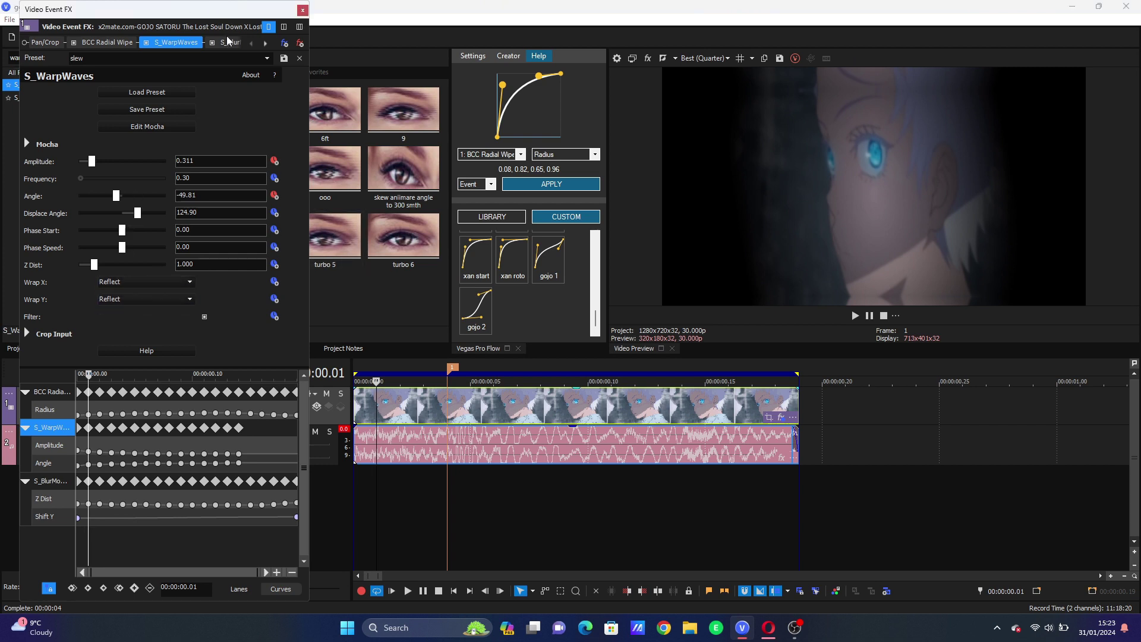
left_click(181, 44)
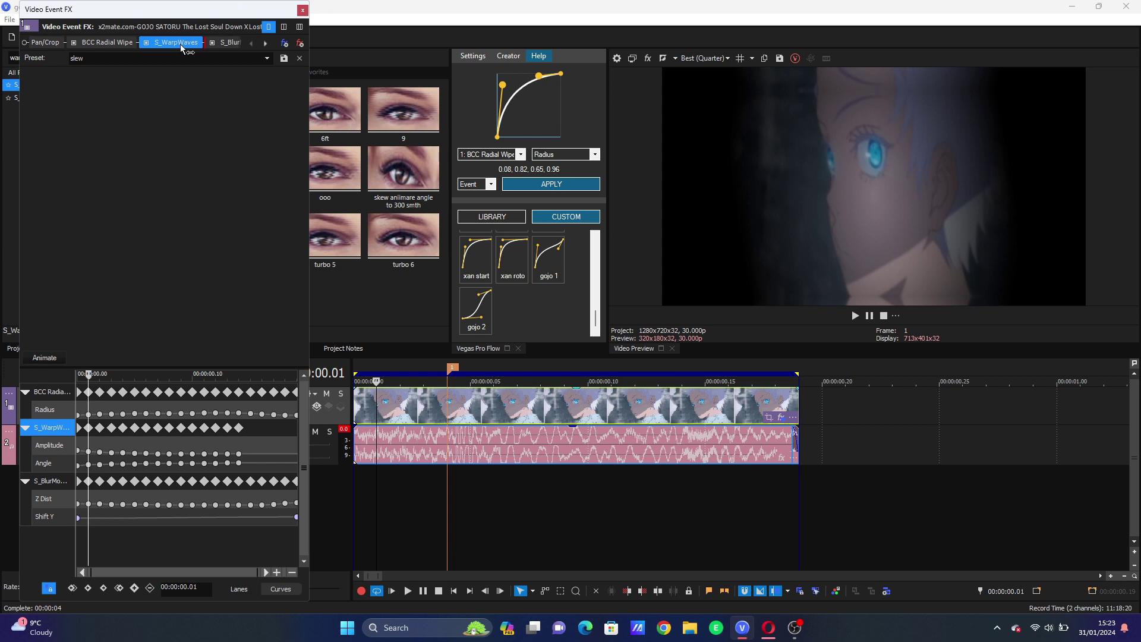
left_click_drag(181, 45, 181, 46)
Set both Wrap X and Wrap Y of S_BlurMoCurves to No.
left_click(244, 19)
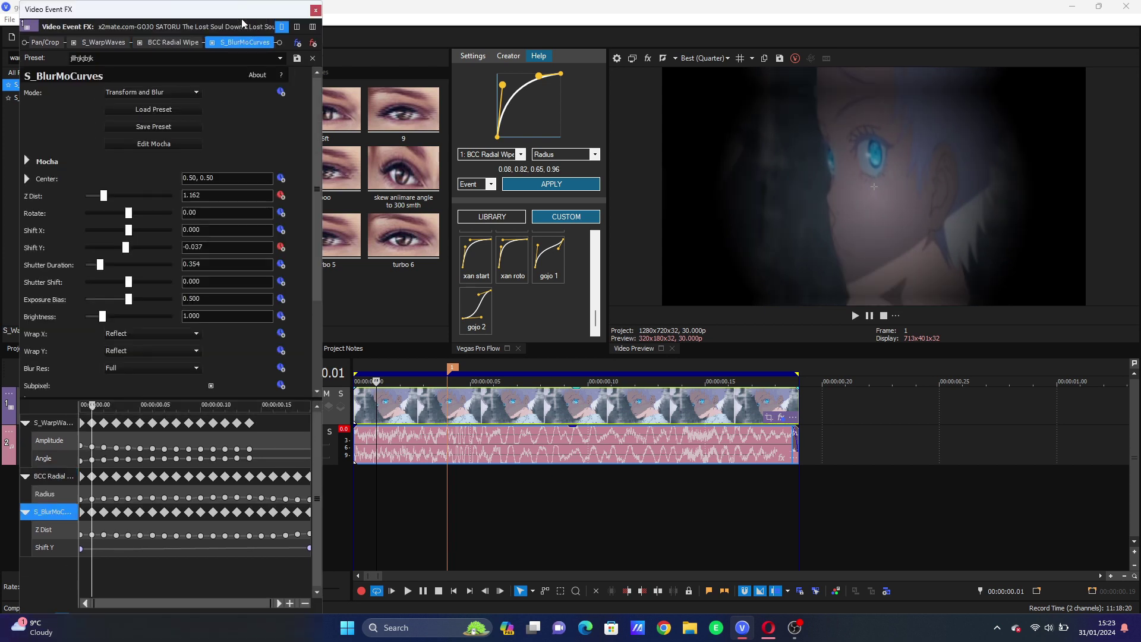
left_click(125, 334)
left_click(110, 345)
left_click(125, 351)
left_click(125, 370)
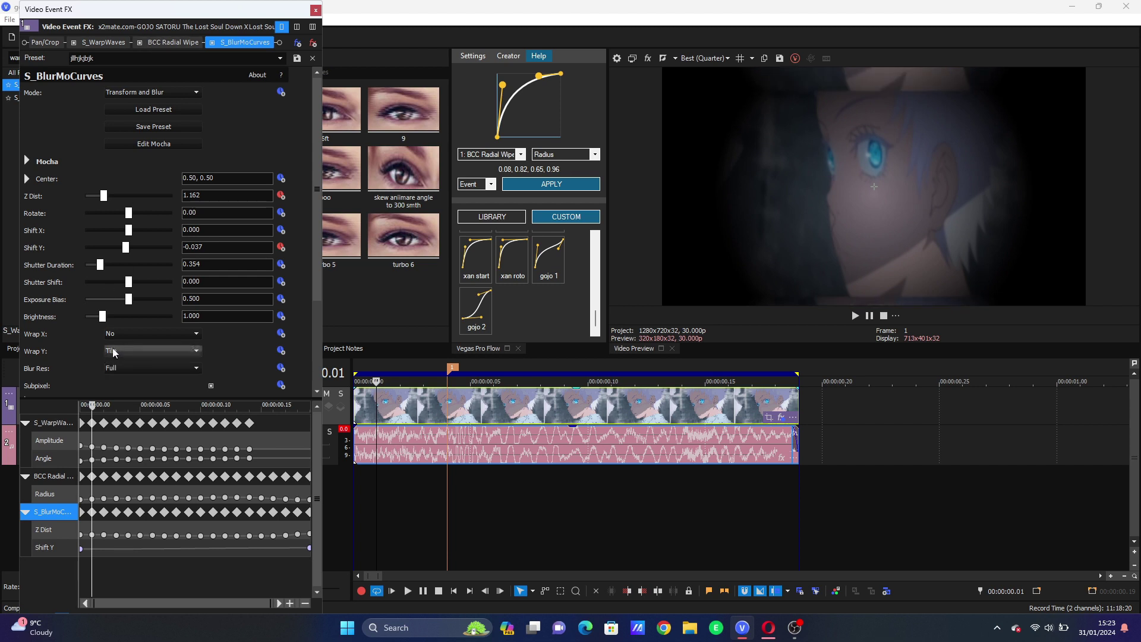
left_click(114, 352)
left_click(118, 363)
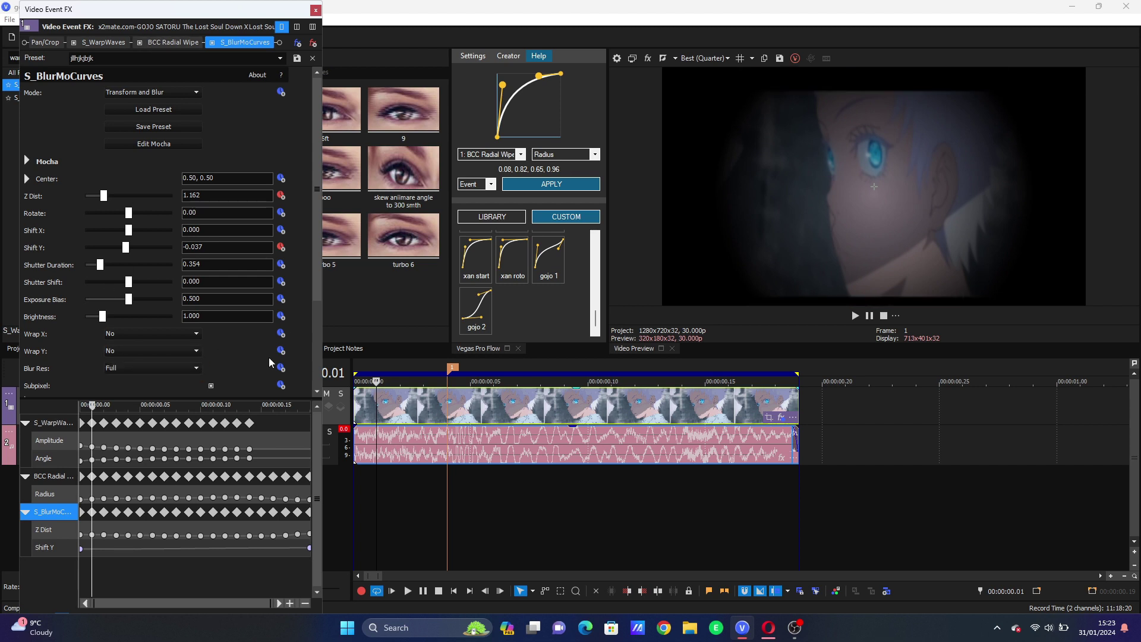
Move BCC Radial Wipe to the end of the effect chain and scrub through the clip's opening frames.
mouse_move(101, 579)
left_mouse_down()
mouse_move(77, 574)
mouse_move(210, 573)
mouse_move(104, 565)
left_mouse_up()
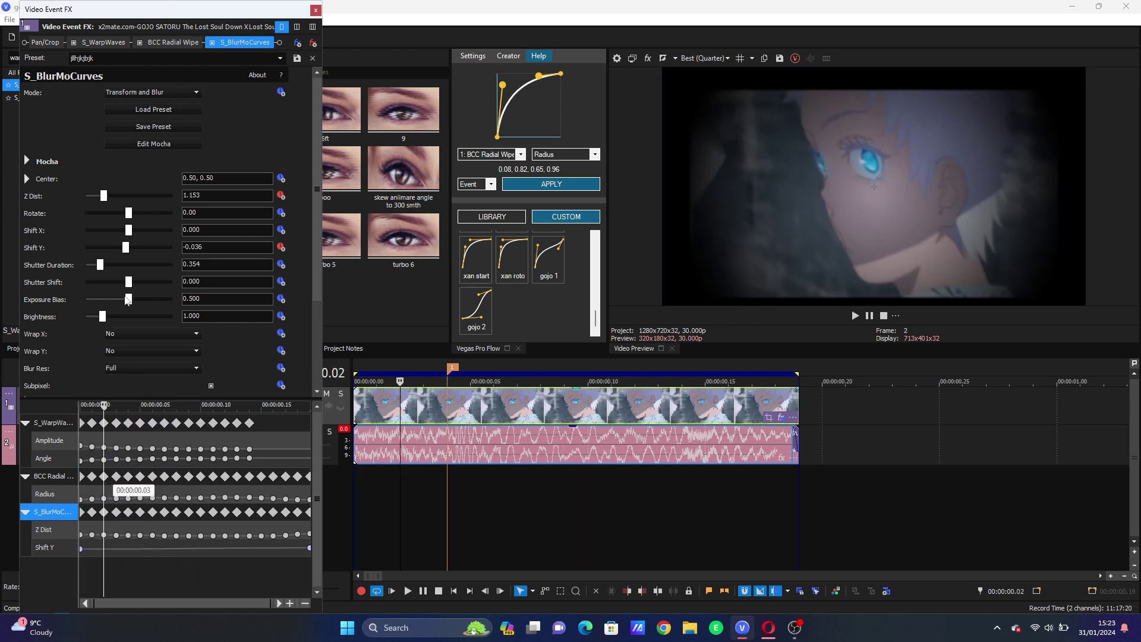
left_click_drag(163, 41, 326, 47)
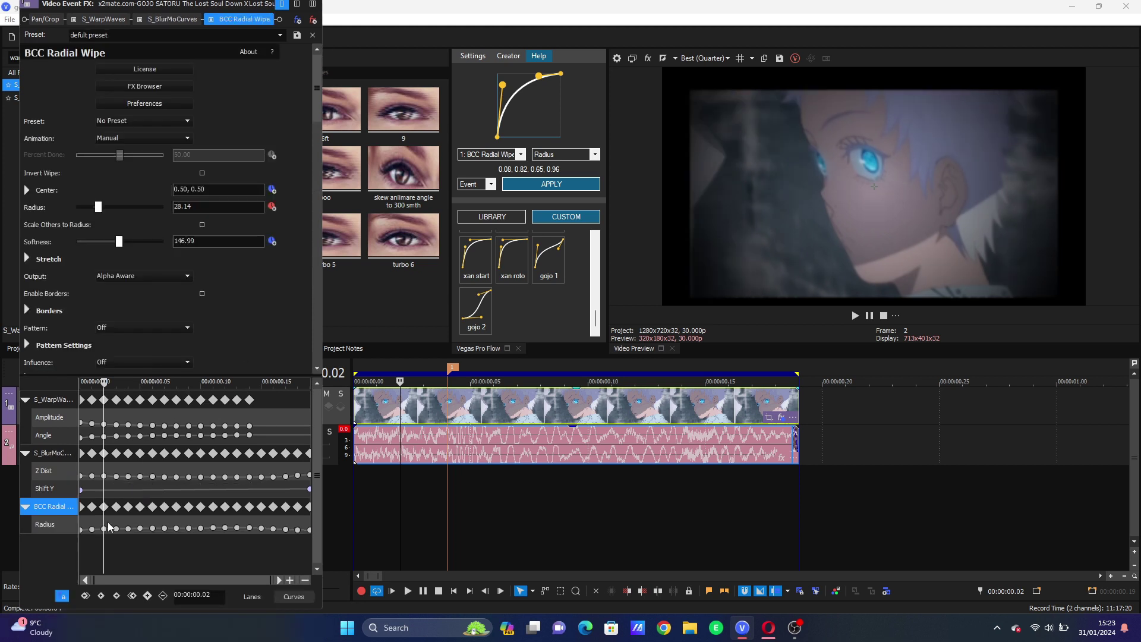
mouse_move(101, 567)
left_mouse_down()
mouse_move(179, 559)
mouse_move(119, 558)
left_mouse_up()
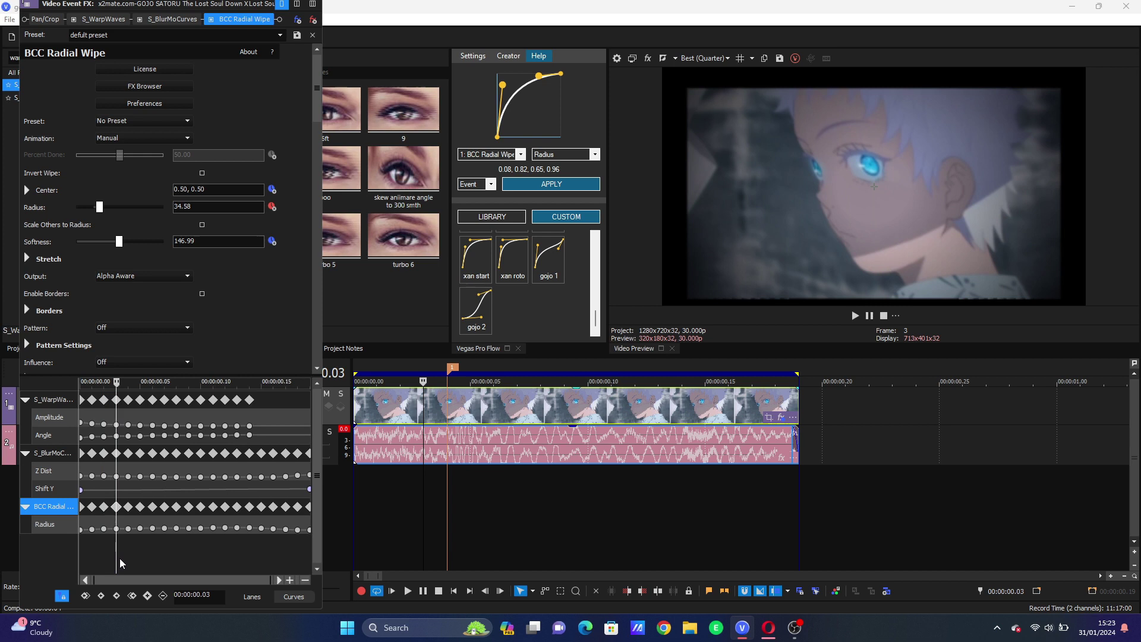
left_click(92, 529)
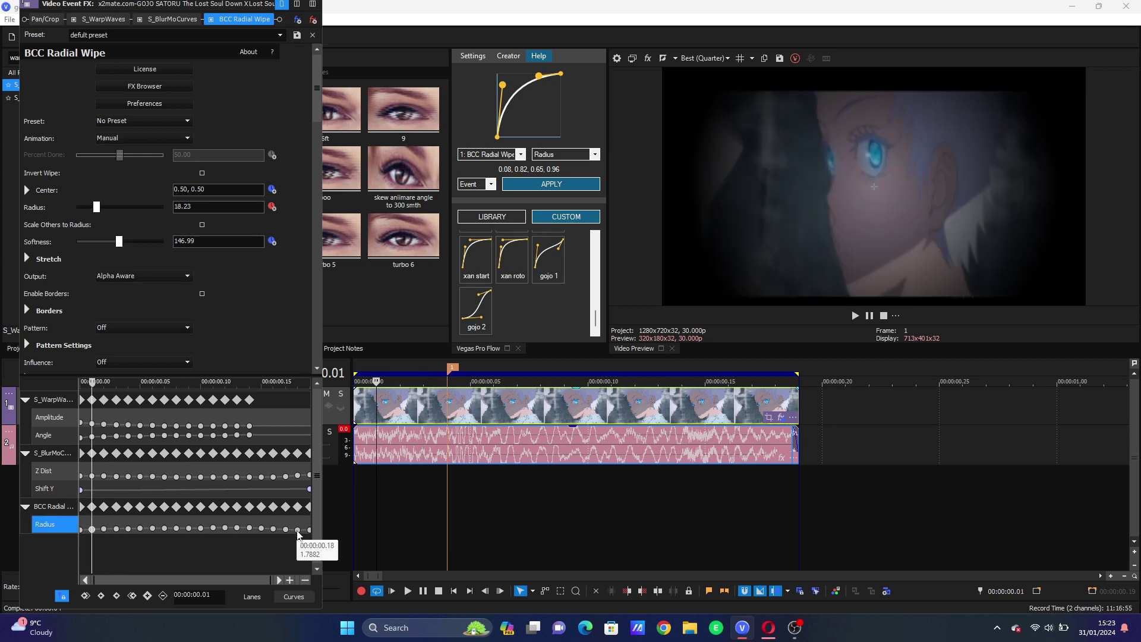
Animate S_BlurMoCurves Wrap X and Wrap Y, and move their No keyframes to 00:00:00.03.
left_click(166, 19)
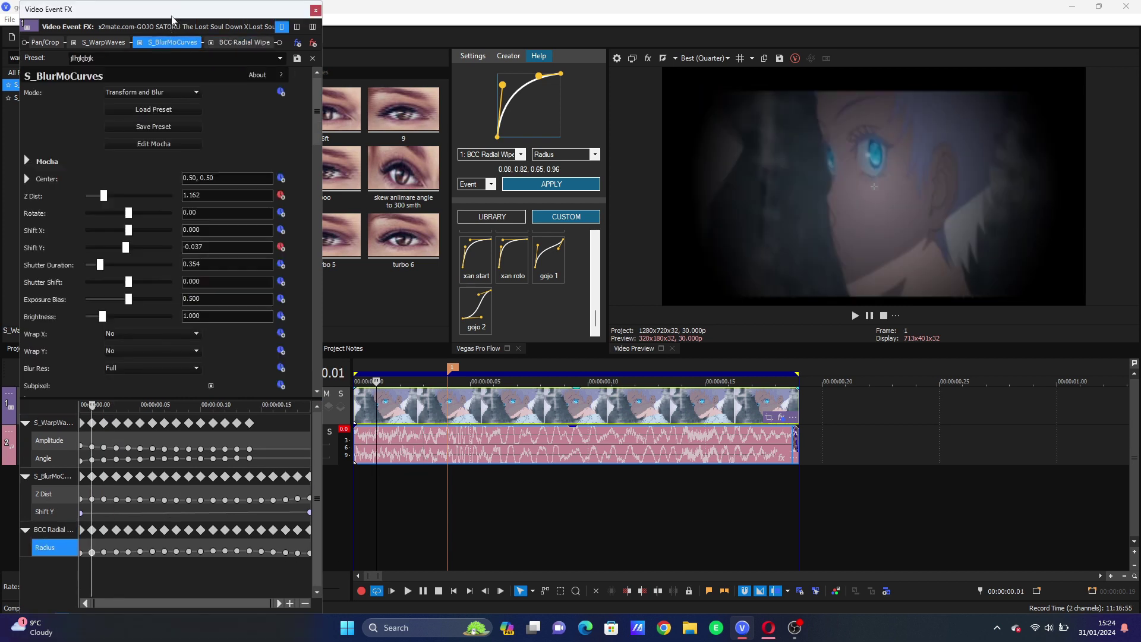
left_click(281, 334)
left_click(282, 351)
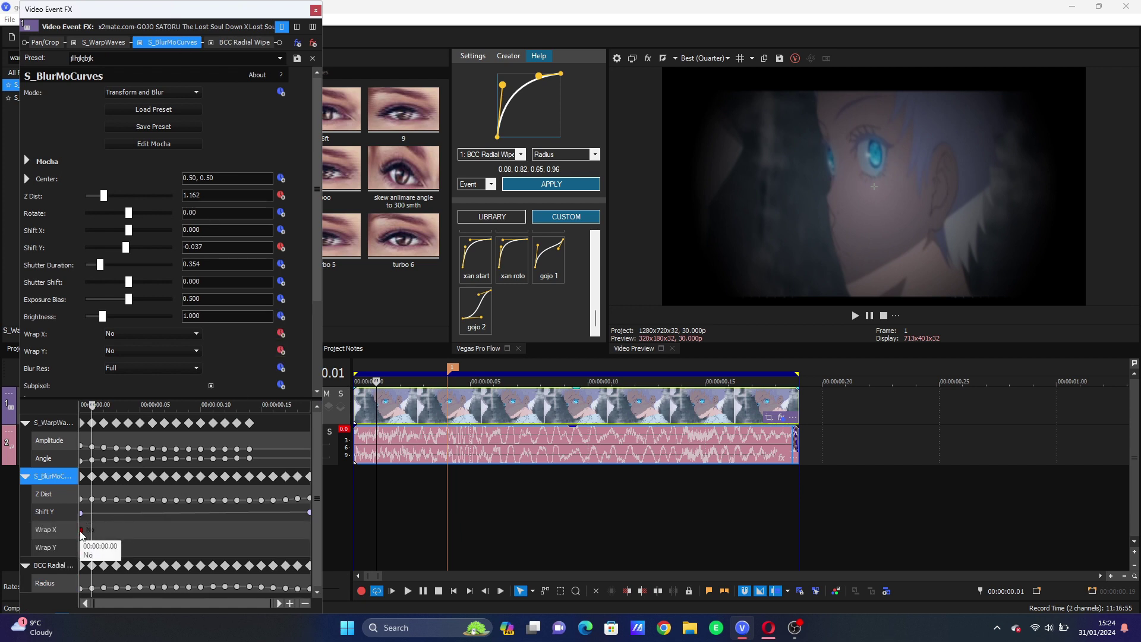
left_click_drag(81, 530, 115, 529)
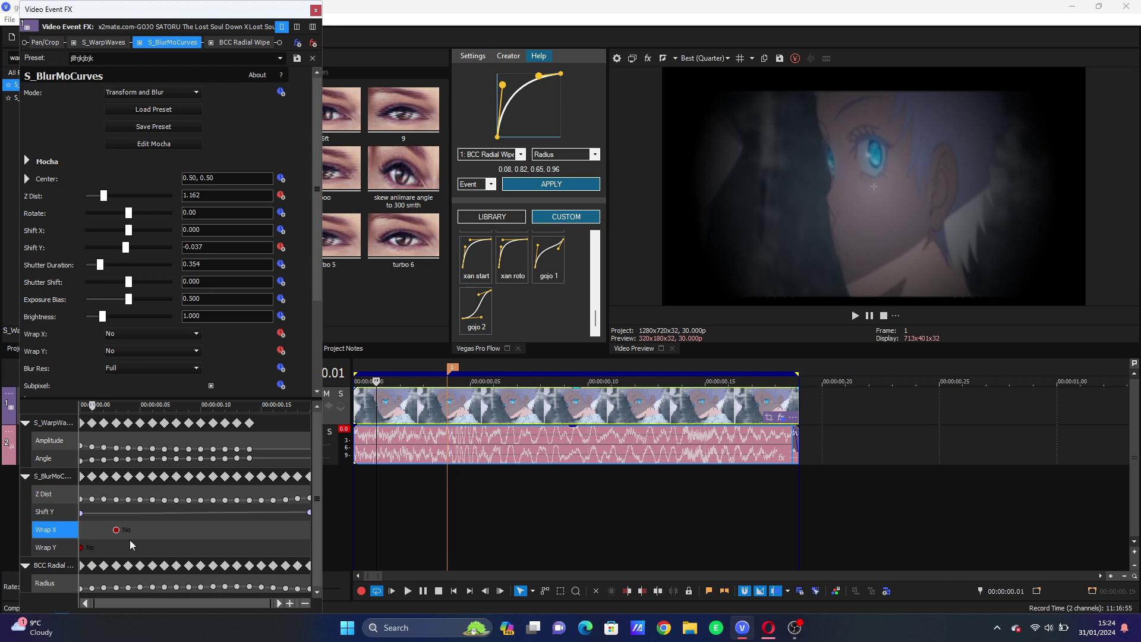
left_click_drag(82, 548, 153, 544)
Add Wrap X and Wrap Y keyframes set to Reflect at 00:00:00.06.
left_click(153, 544)
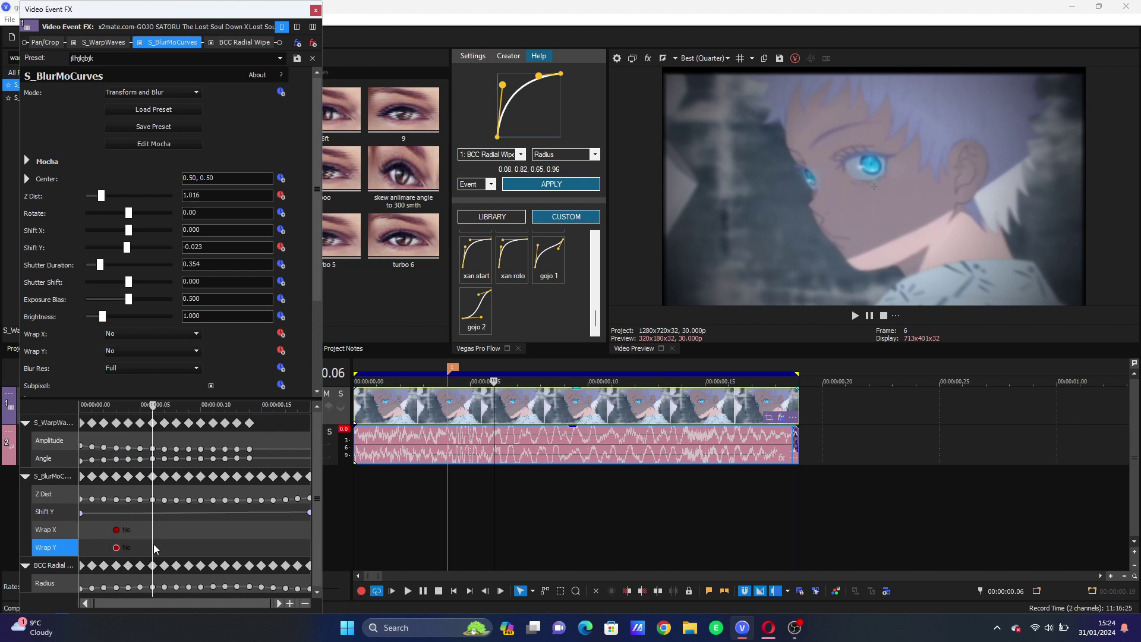
left_click(156, 353)
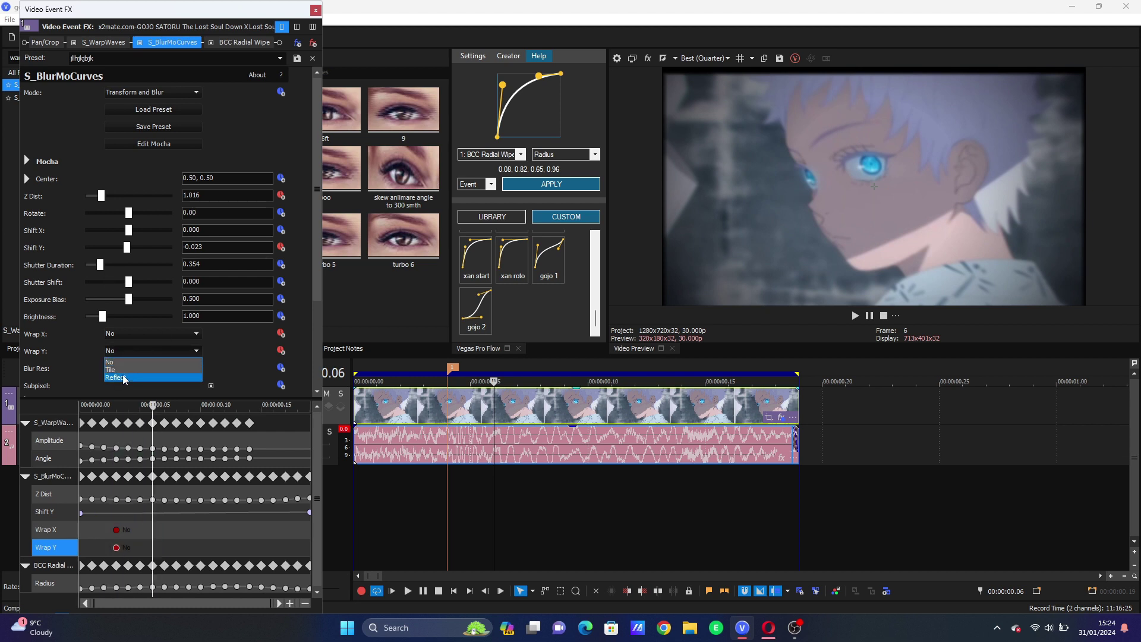
left_click(127, 369)
left_click(130, 337)
left_click(125, 360)
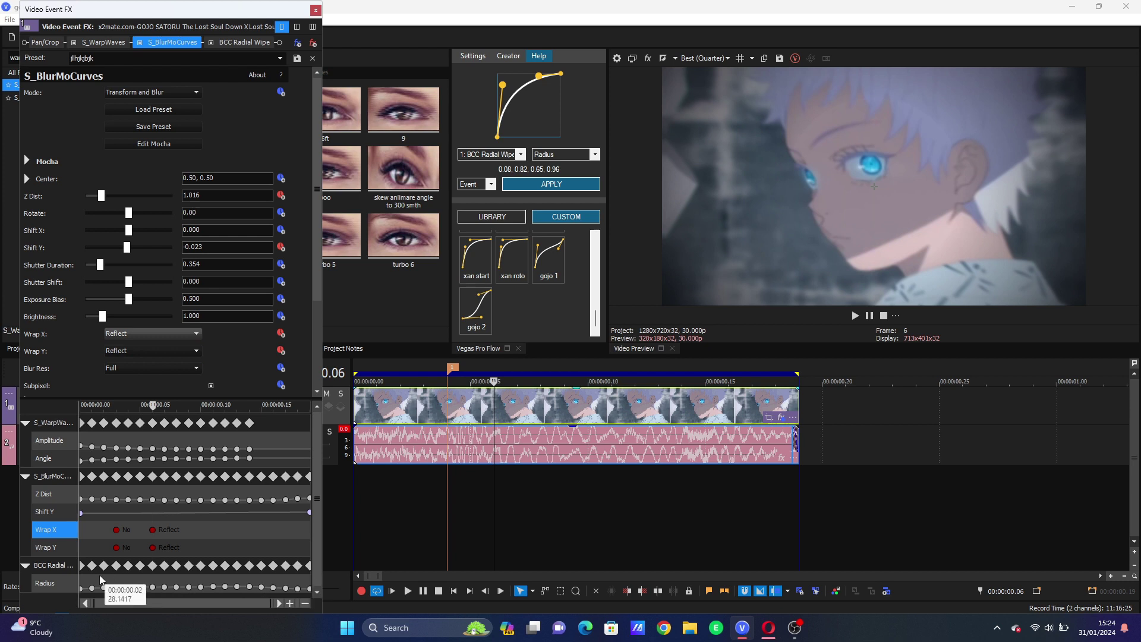
Delete the BCC Radial Wipe Radius keyframes between the first frame and about 00:00:00.13, and set the starting Radius to about -14.97.
left_click(91, 585)
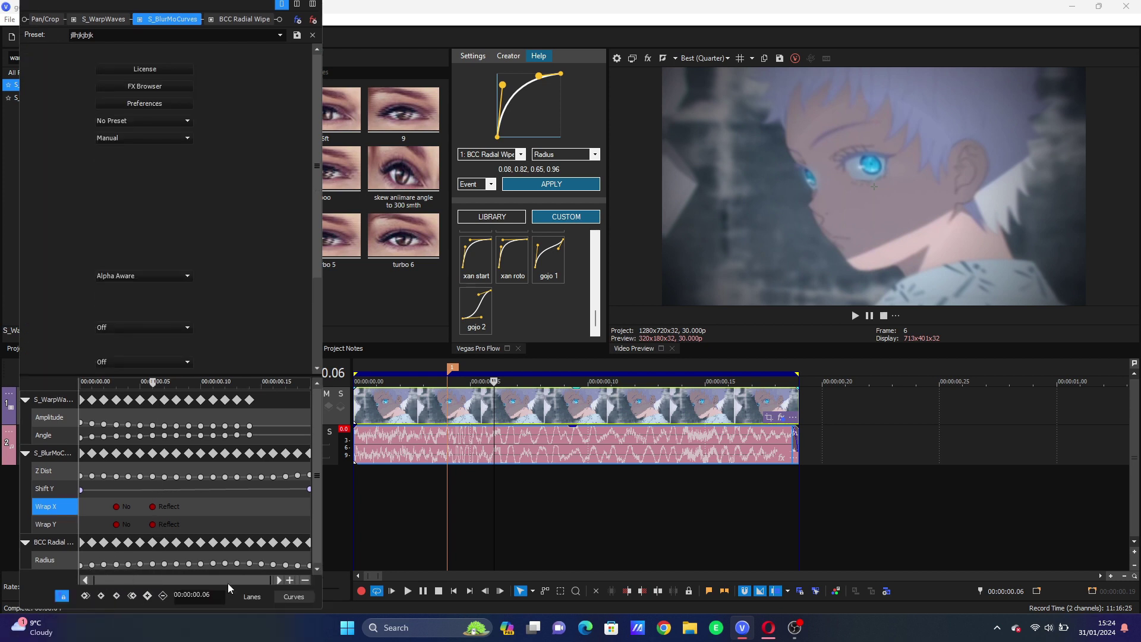
left_click_drag(225, 565, 45, 559)
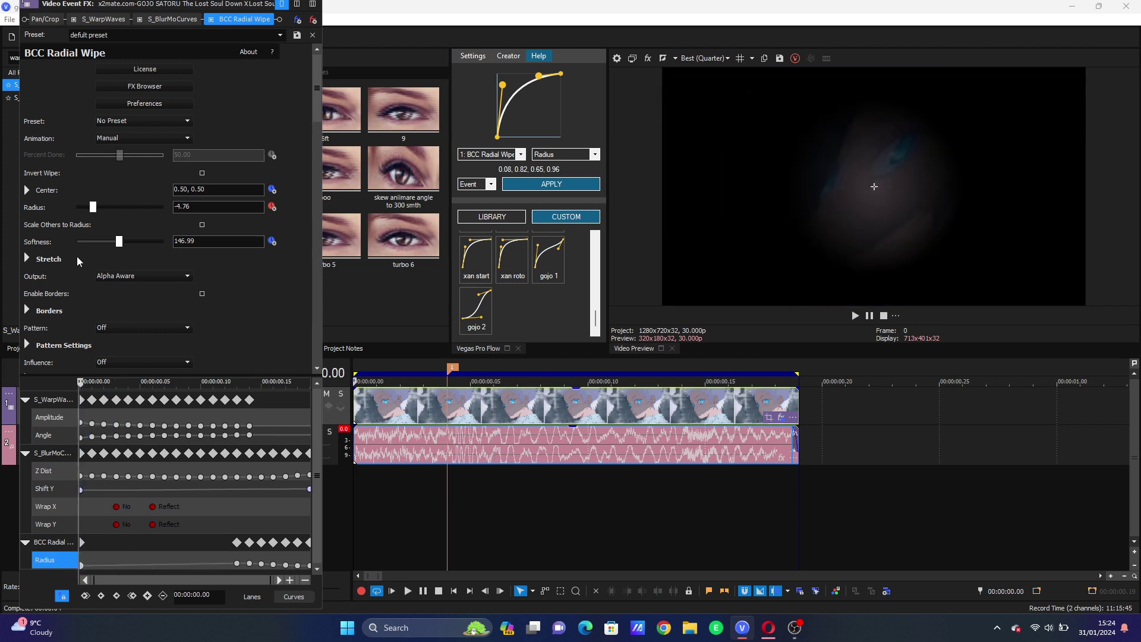
left_click_drag(95, 211, 93, 211)
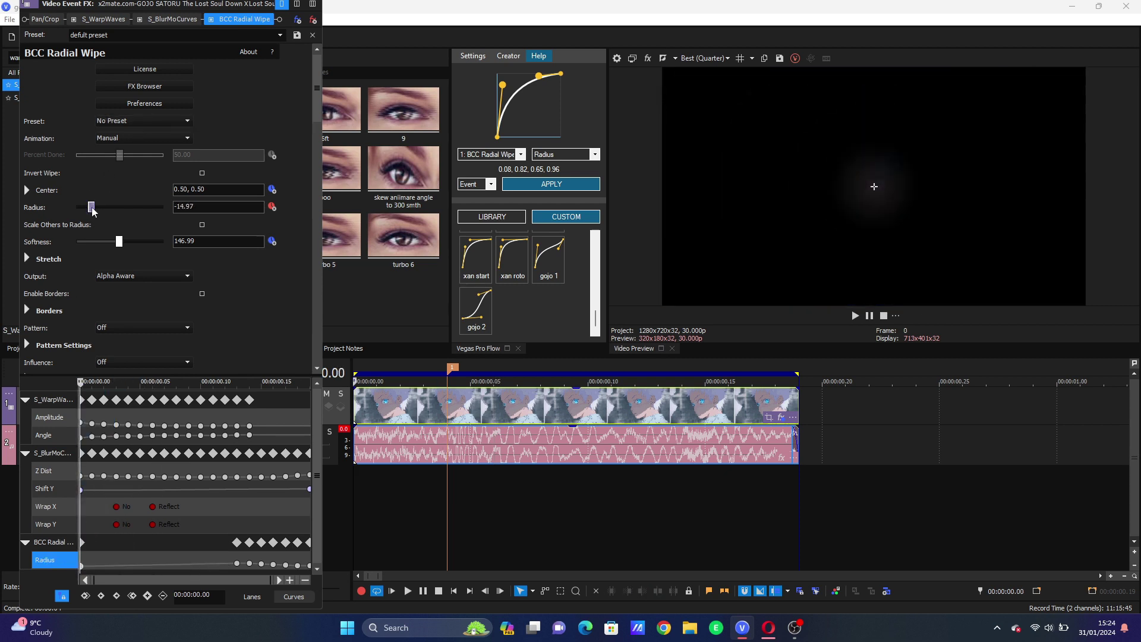
Apply a custom ease curve of 0.08, 0.58, 0.81, 0.56 to the clip's BCC Radial Wipe Radius and play the opening.
left_click(386, 412)
left_click_drag(502, 88, 507, 118)
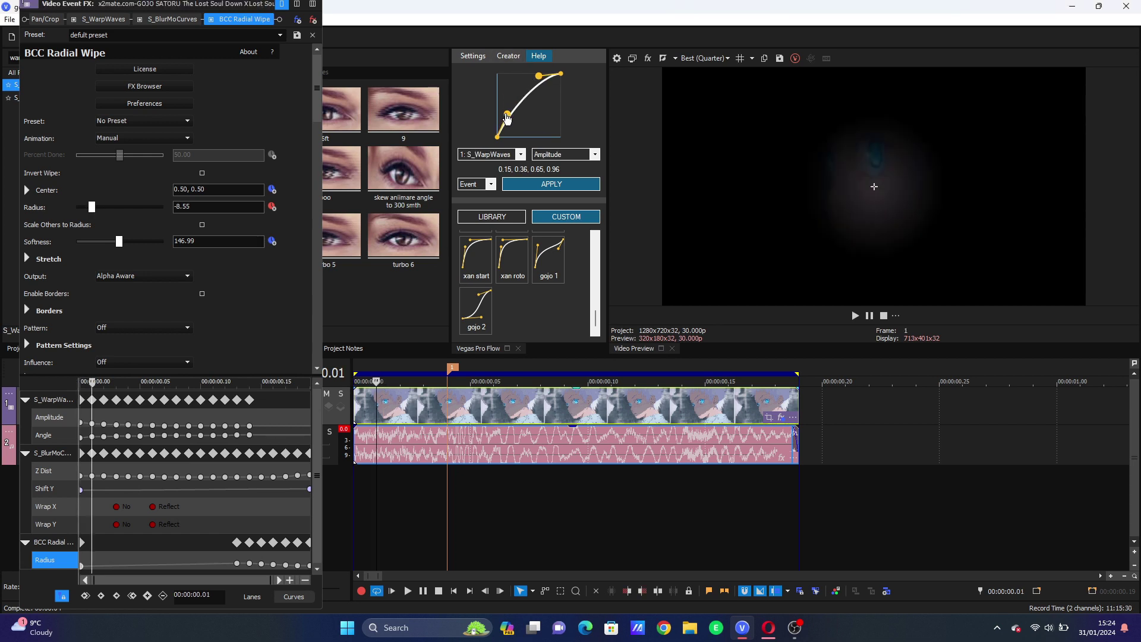
left_click(538, 277)
left_click_drag(504, 91, 549, 105)
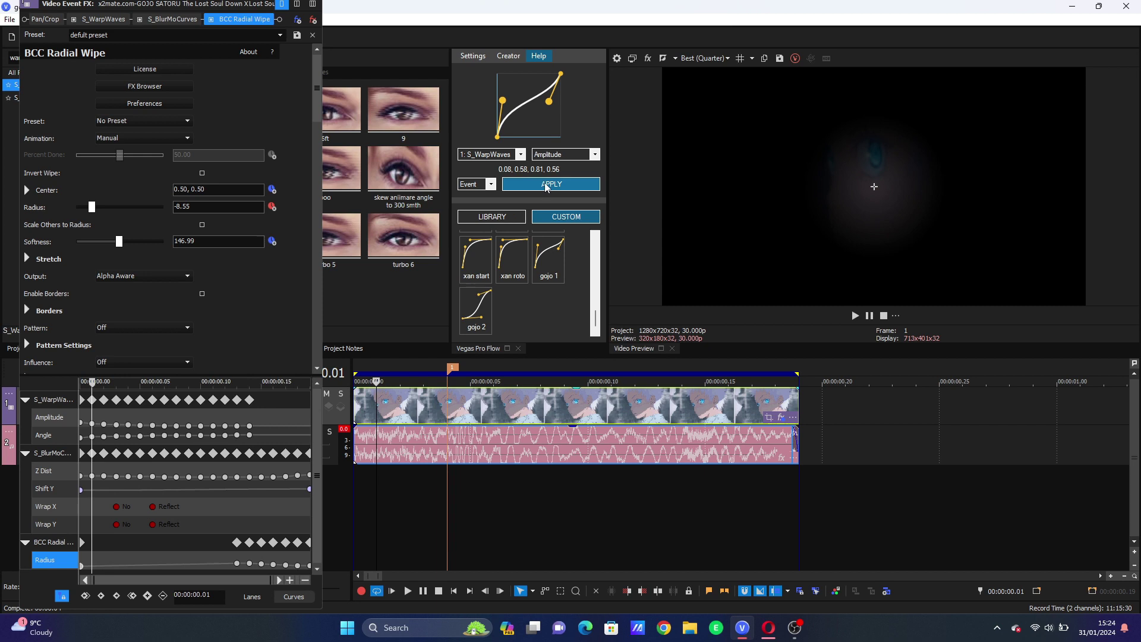
left_click(509, 155)
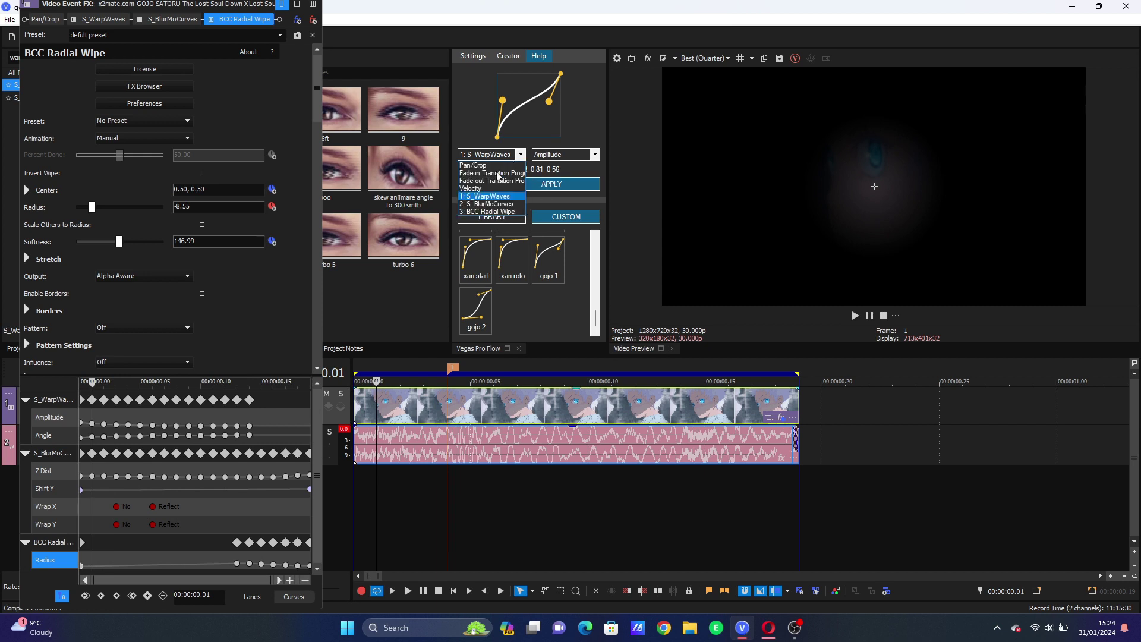
left_click(484, 215)
left_click(525, 185)
key("space")
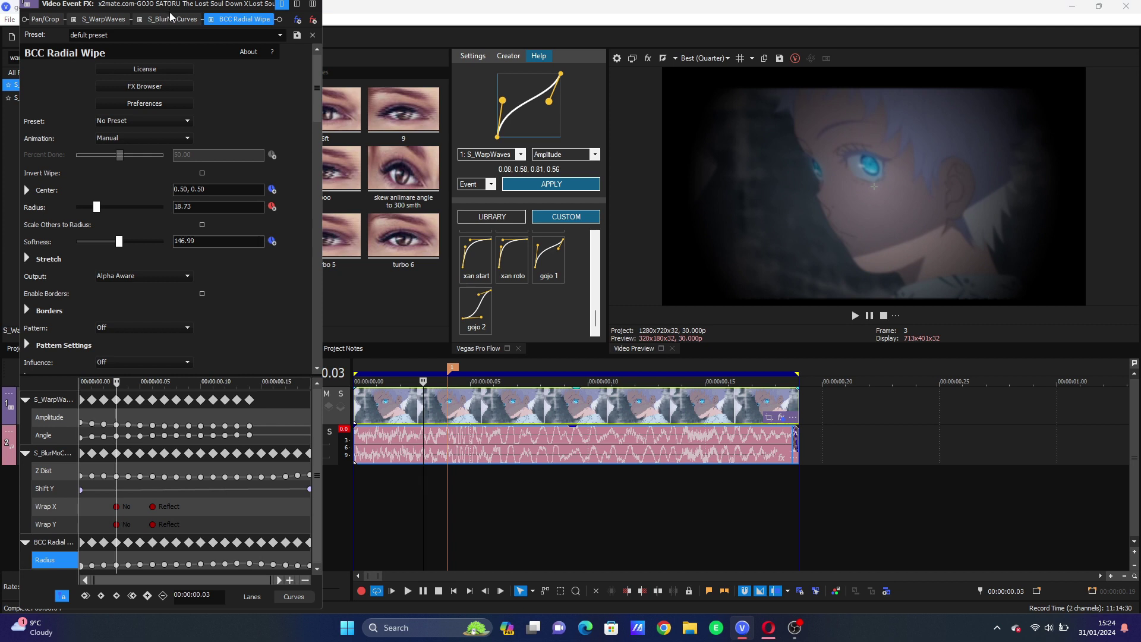
Delete the No keyframes of S_BlurMoCurves Wrap X and Wrap Y and close the effect settings.
left_click(170, 18)
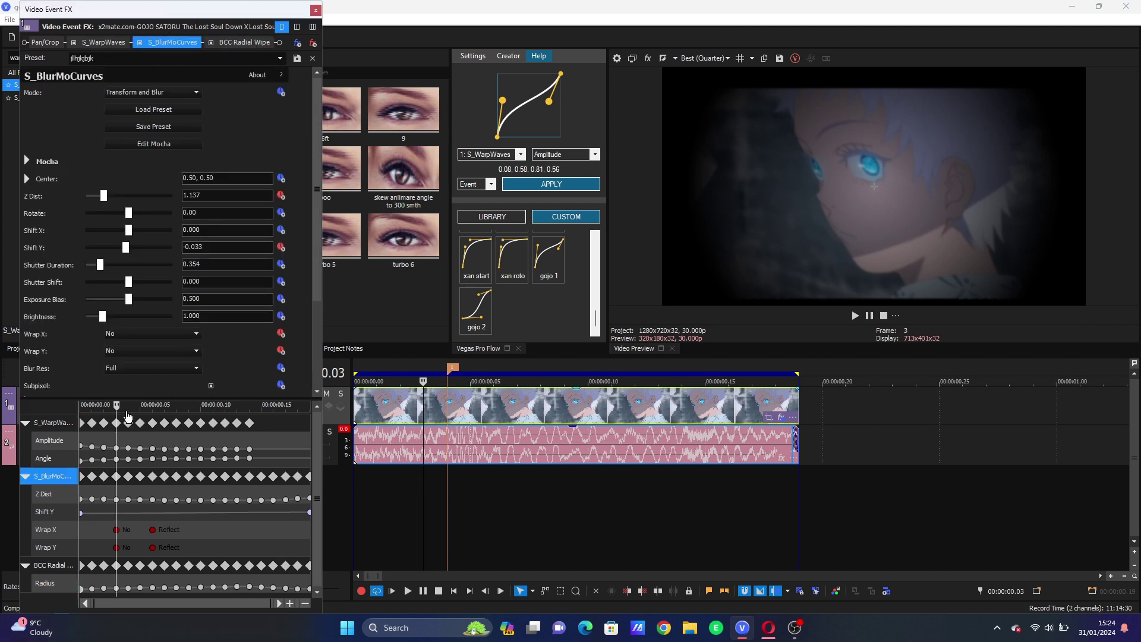
left_click_drag(116, 530, 94, 533)
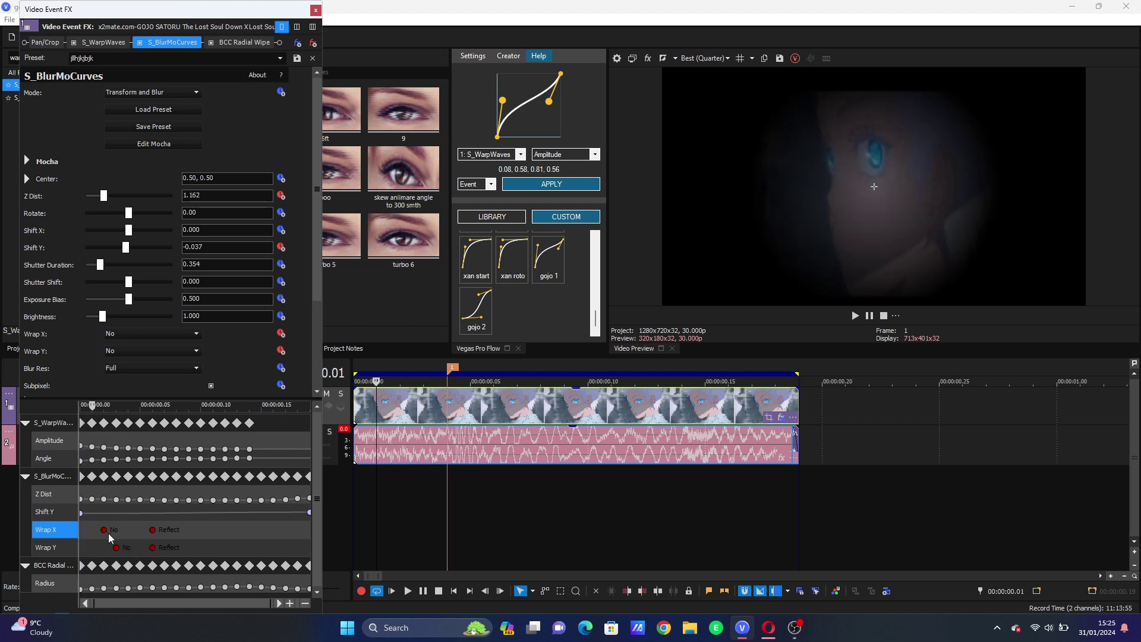
left_click(104, 529)
left_click(117, 547)
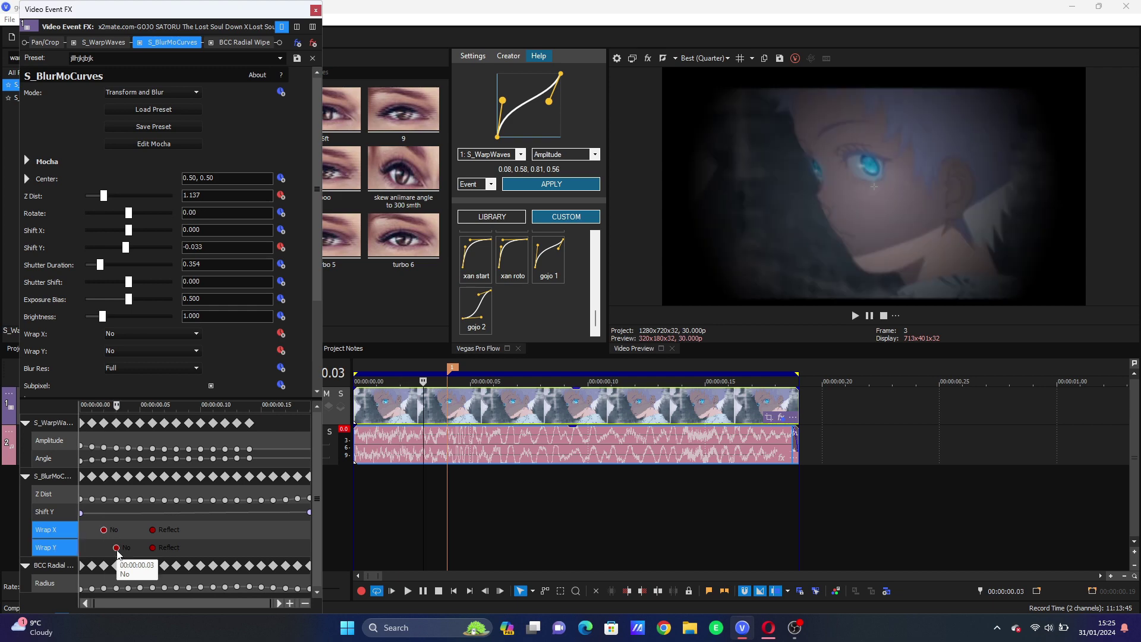
left_click_drag(107, 532, 244, 542)
left_click(244, 542)
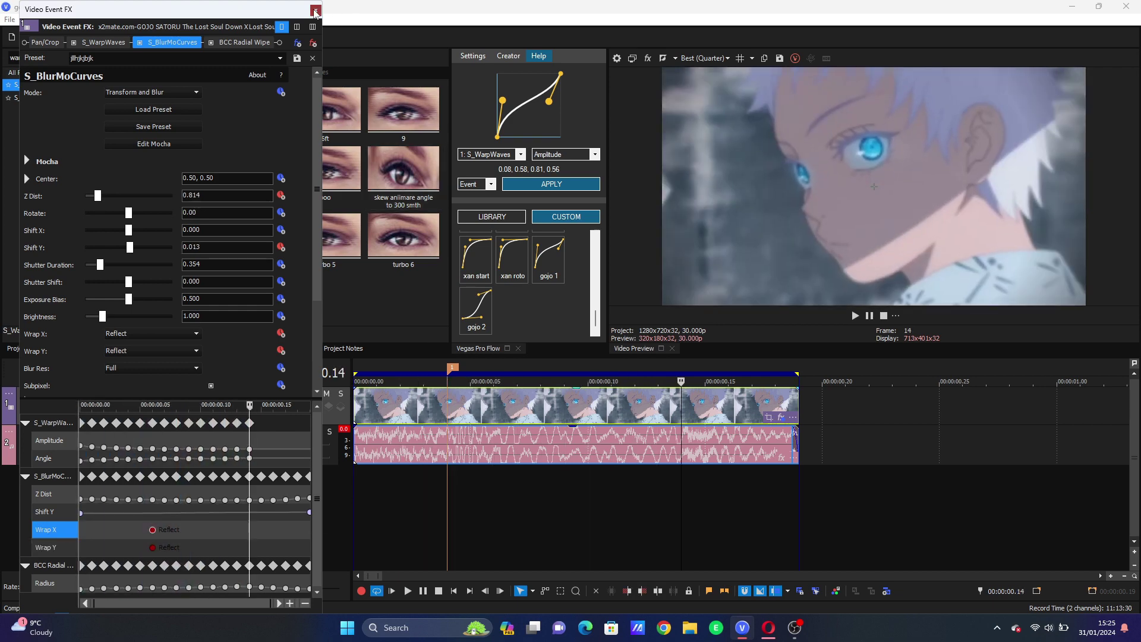
left_click(315, 11)
Add S_Shake with the bass preset to the clip and set its Red Amplitude to about 1.633.
left_click(440, 416)
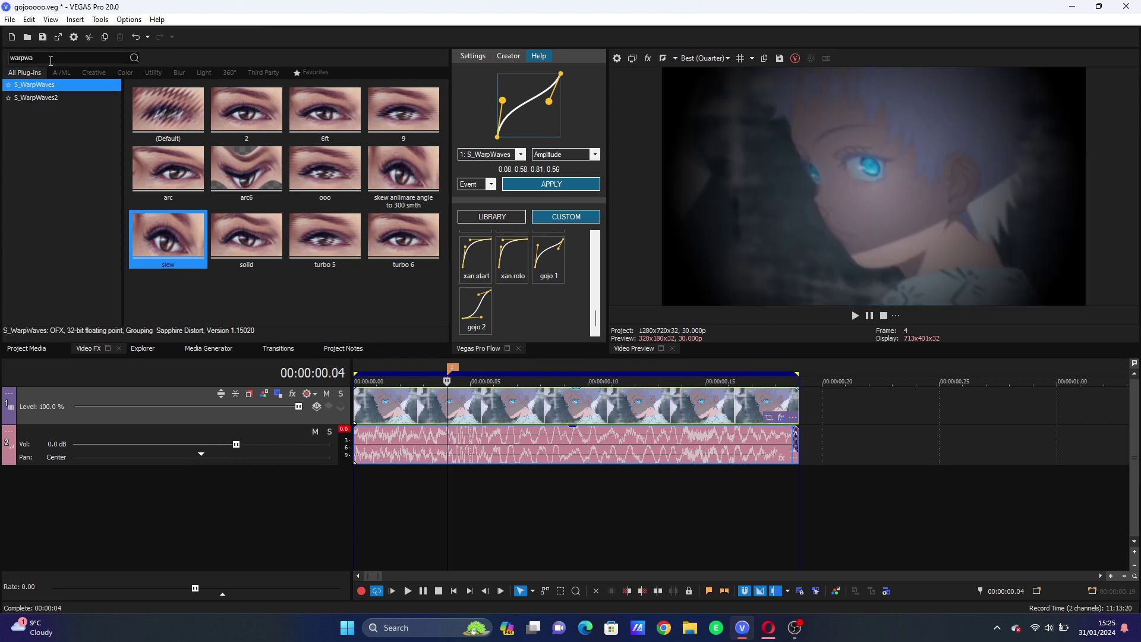
type("shake")
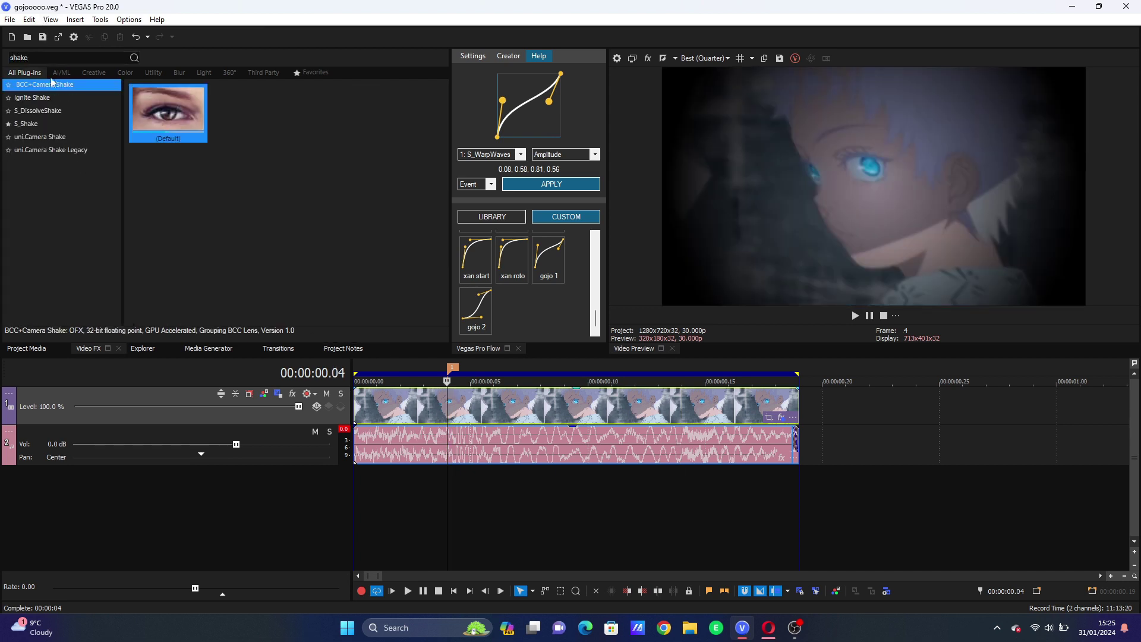
left_click(44, 122)
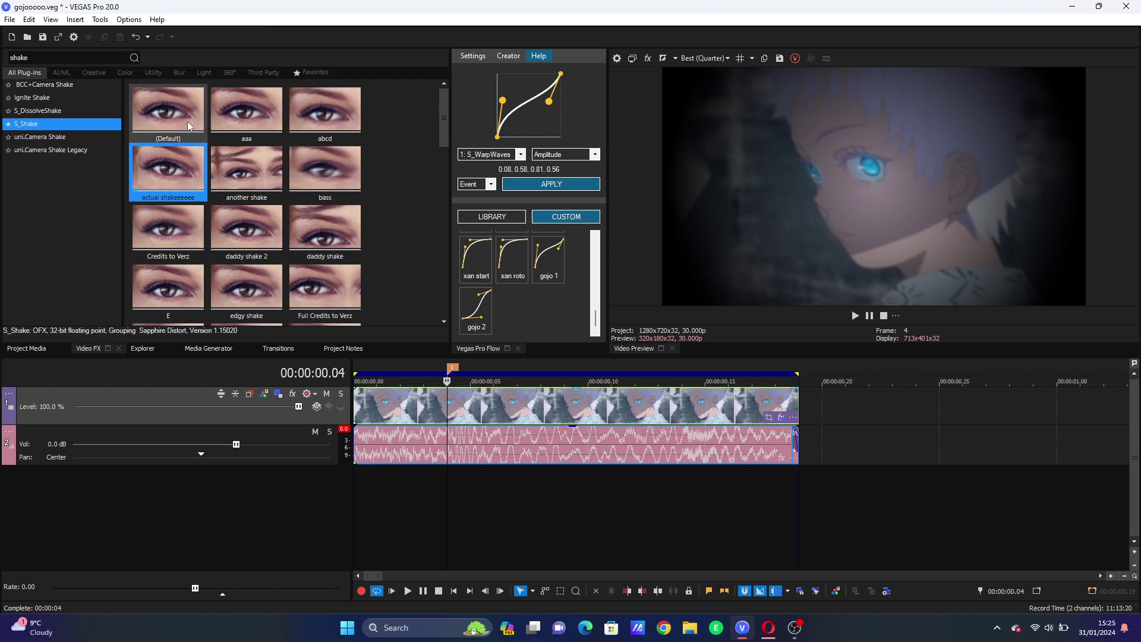
left_click_drag(447, 123, 444, 134)
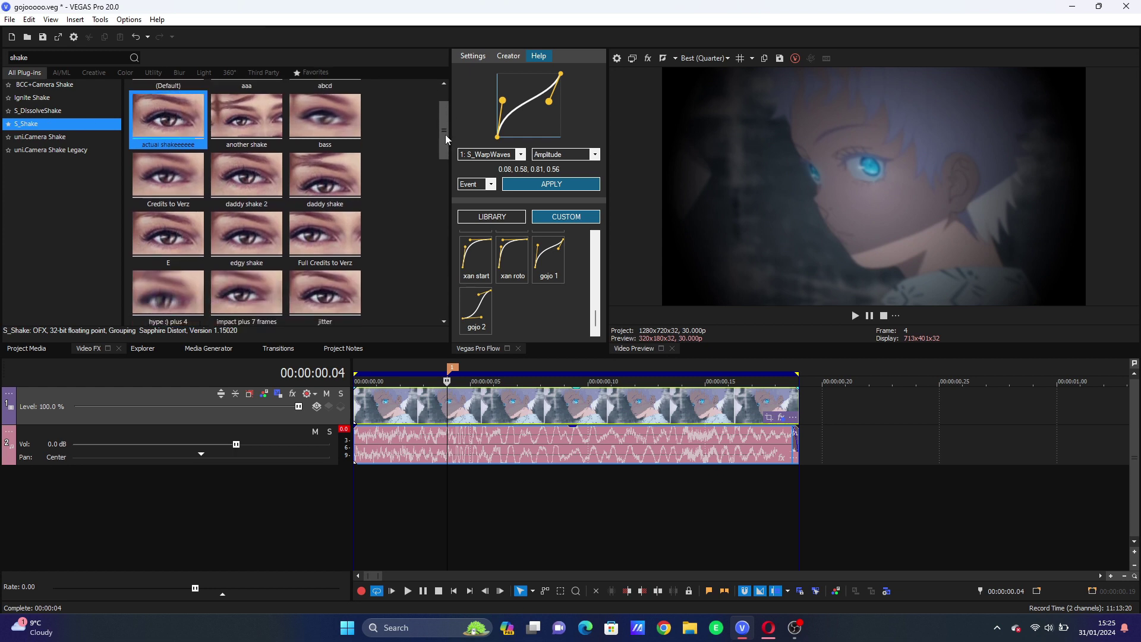
left_click(333, 119)
left_click_drag(334, 119, 421, 411)
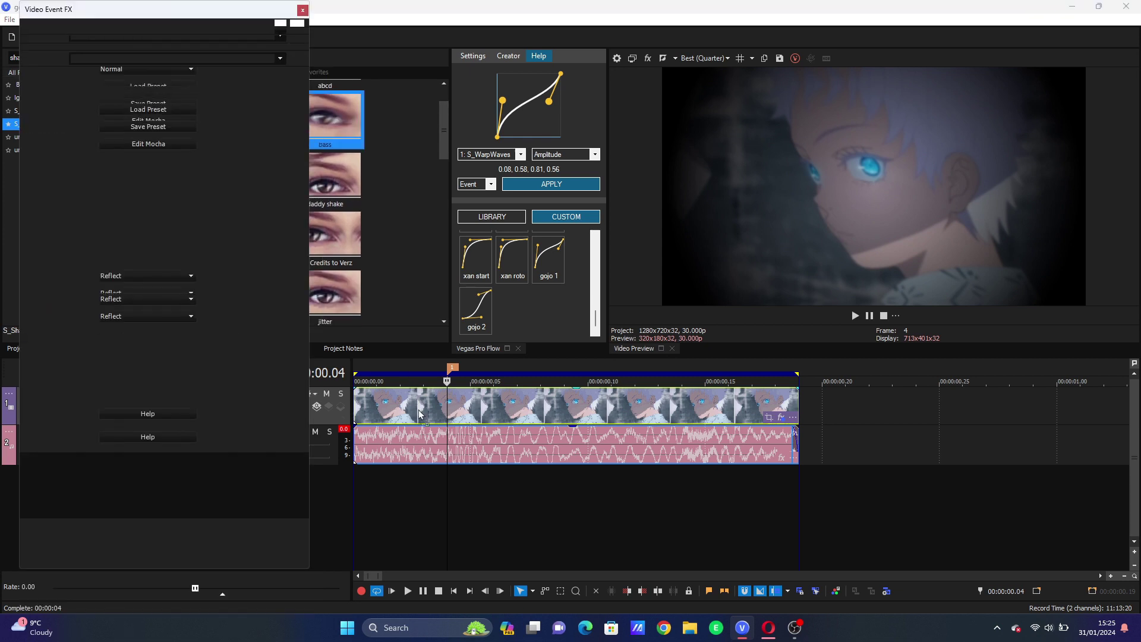
left_click(27, 403)
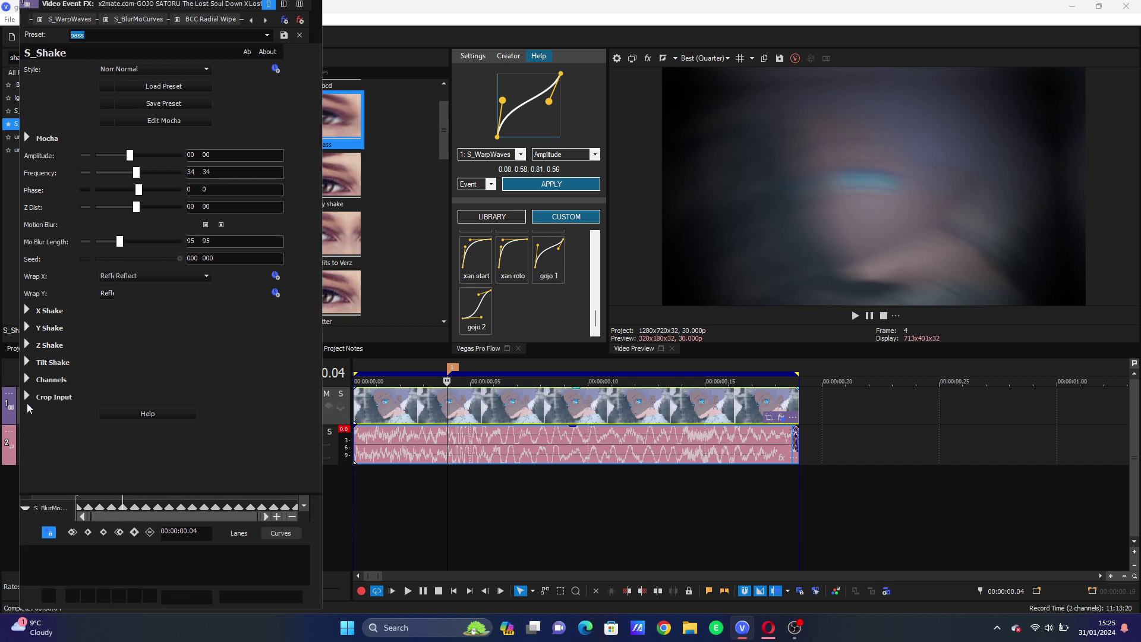
left_click(123, 396)
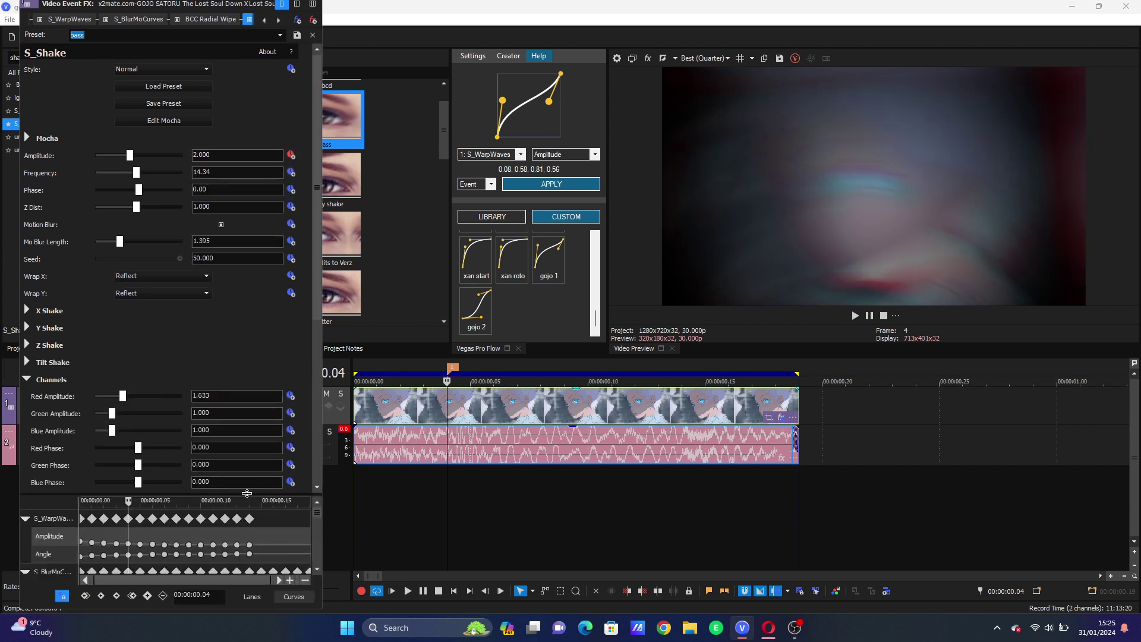
Enlarge the keyframe area and set the first S_Shake Amplitude keyframe to Fast Fade.
left_click_drag(246, 492, 277, 253)
right_click(81, 477)
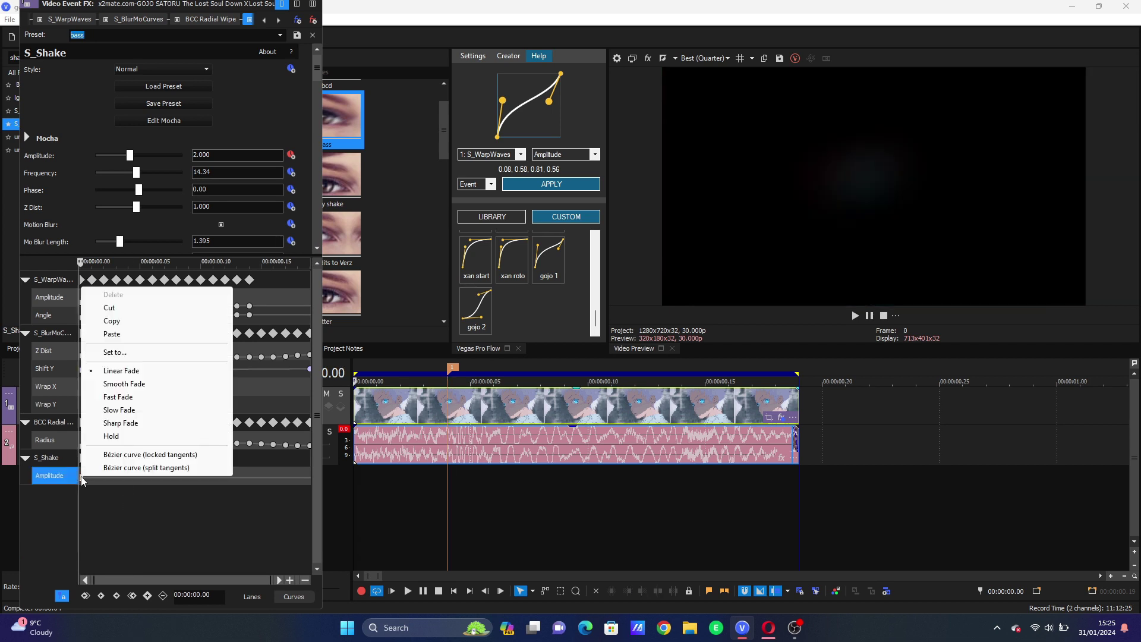
left_click(120, 385)
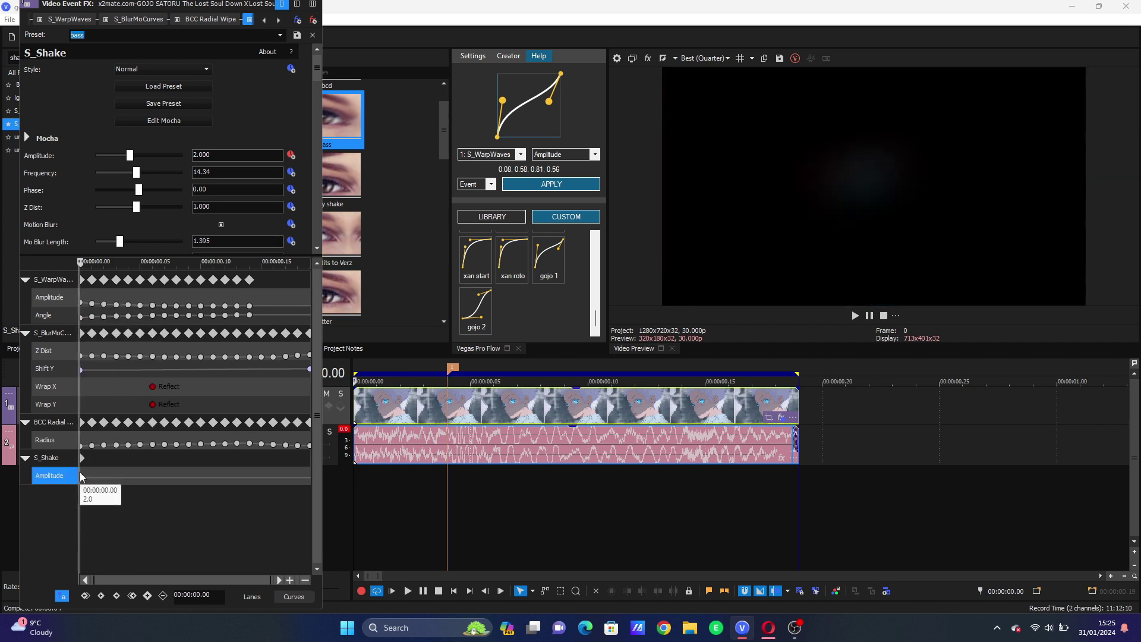
right_click(81, 474)
left_click(111, 395)
Add an S_Shake Amplitude keyframe of 0 and place it at 00:00:00.03.
key("space")
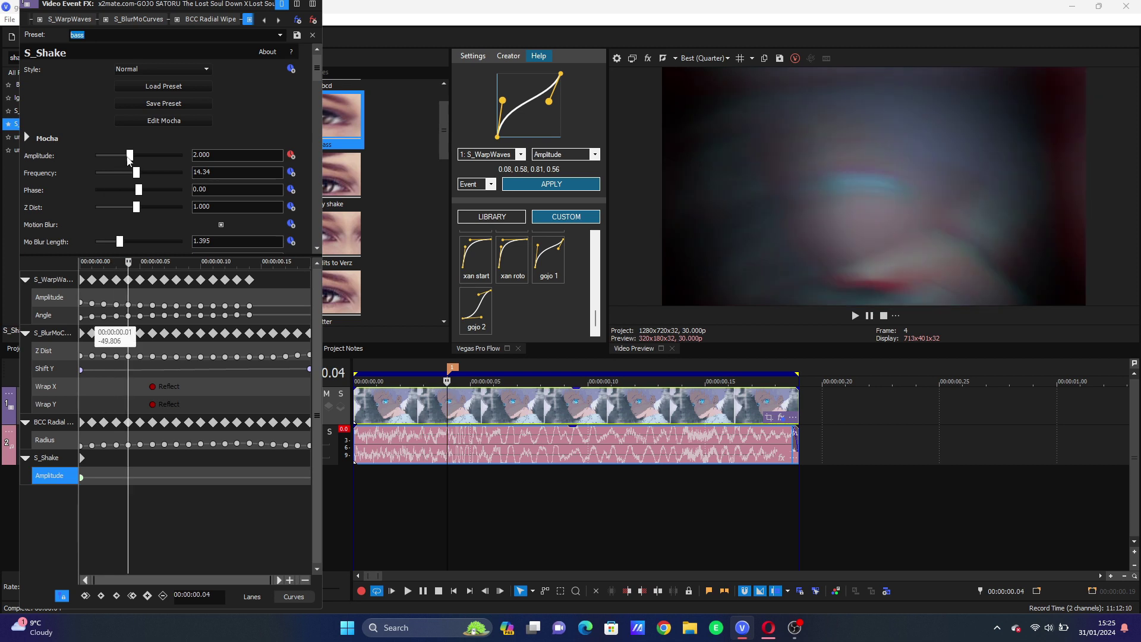
left_click_drag(129, 156, 95, 156)
left_click_drag(107, 505, 177, 509)
left_click(128, 477)
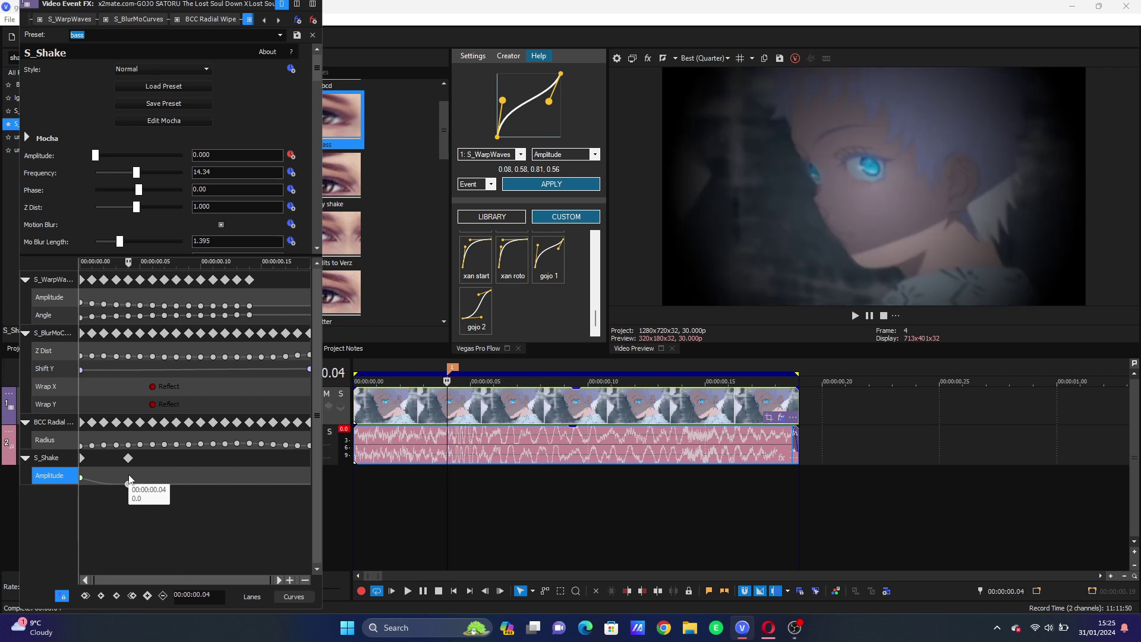
left_click_drag(128, 482, 120, 481)
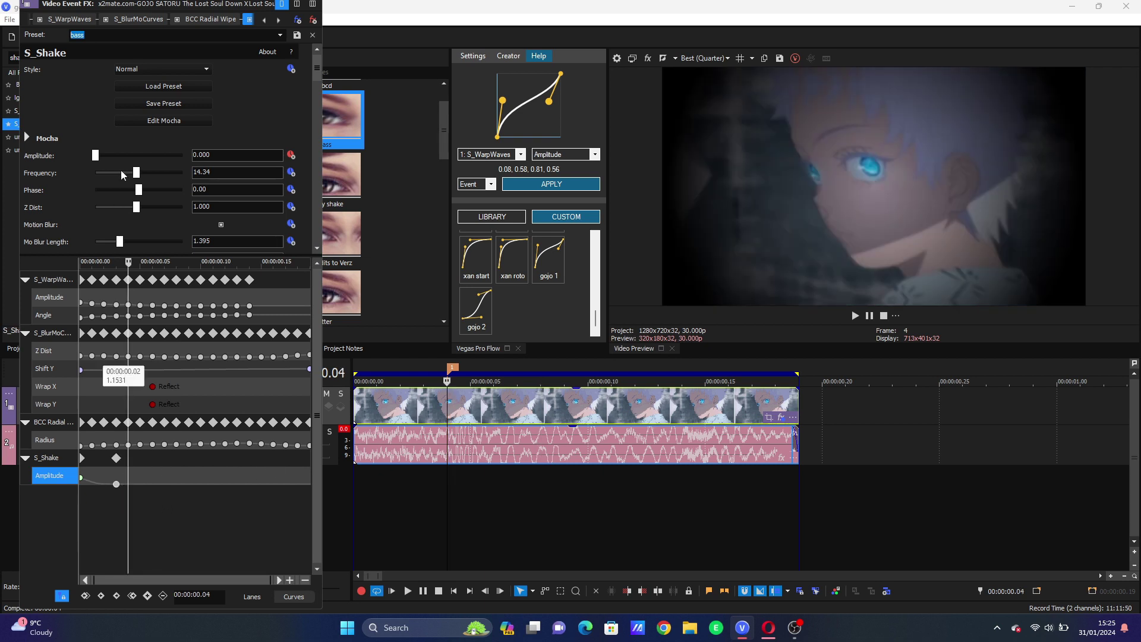
Add an S_Shake Amplitude keyframe of about 0.714 at 00:00:00.04 and set it to Fast Fade.
left_click(108, 155)
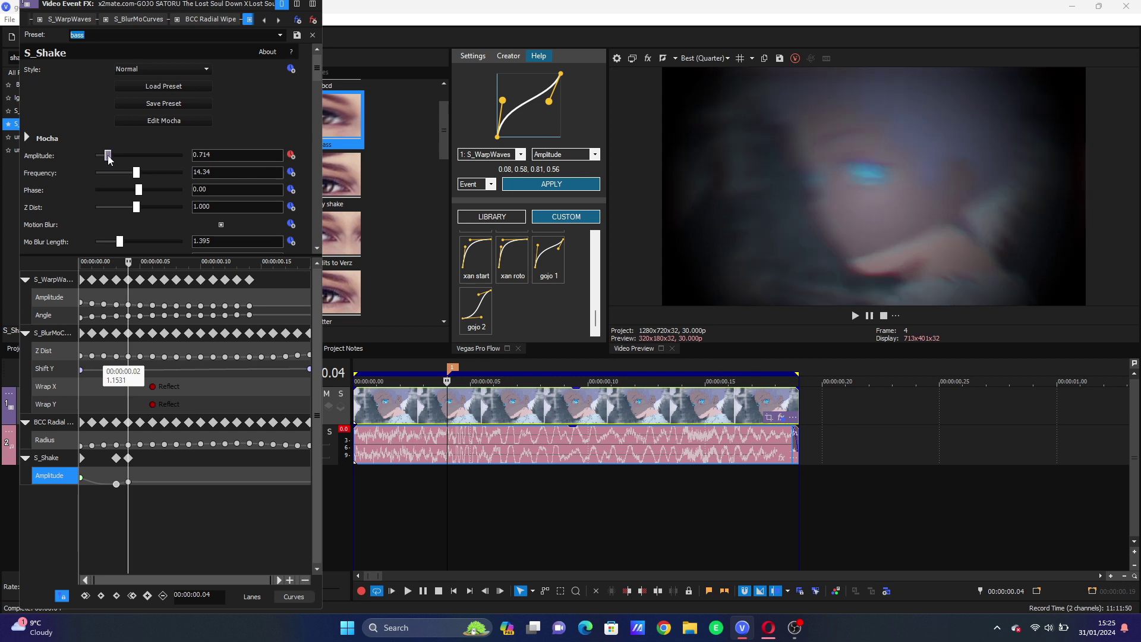
right_click(127, 481)
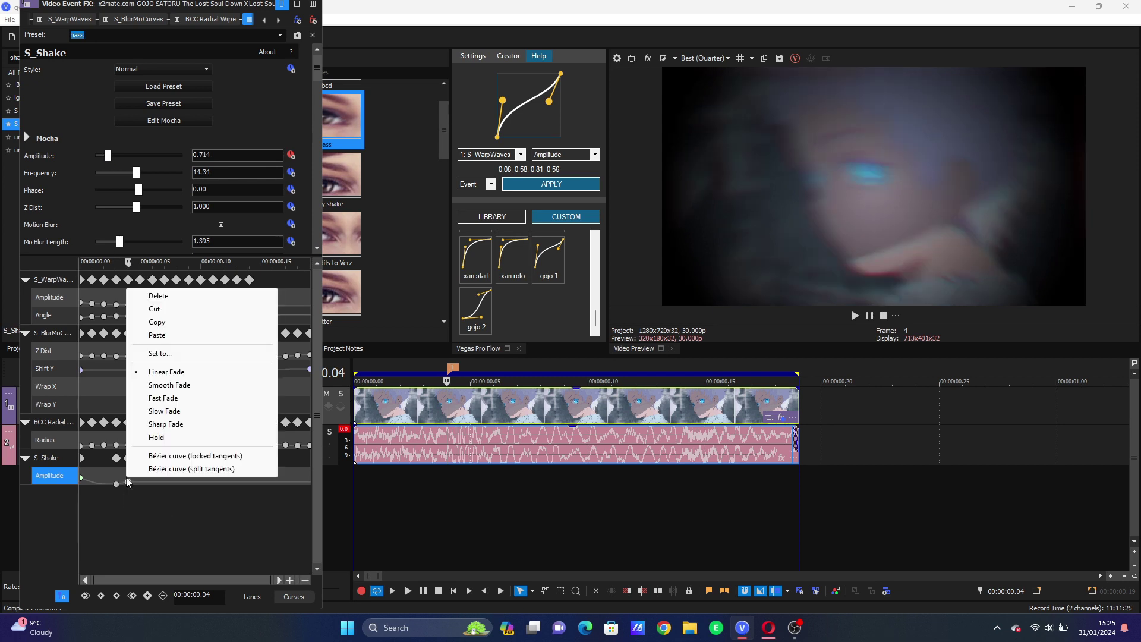
left_click(157, 398)
Copy the zero S_Shake Amplitude keyframe to 00:00:00.08 and play the whole clip to review the shake.
left_click_drag(116, 484, 176, 485)
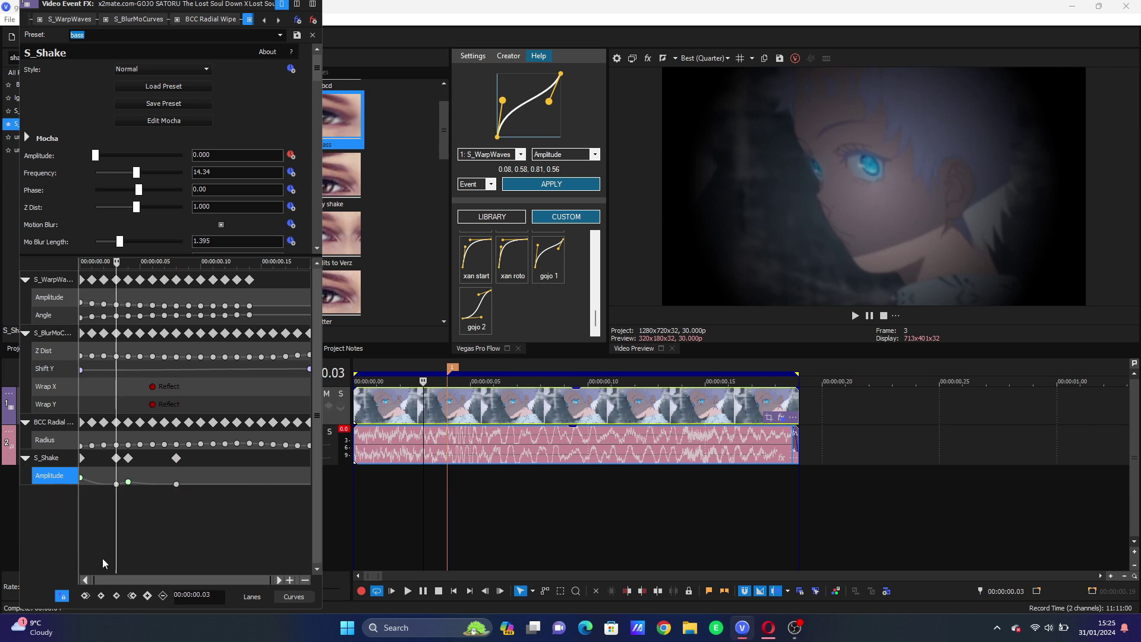
left_click_drag(102, 558, 196, 559)
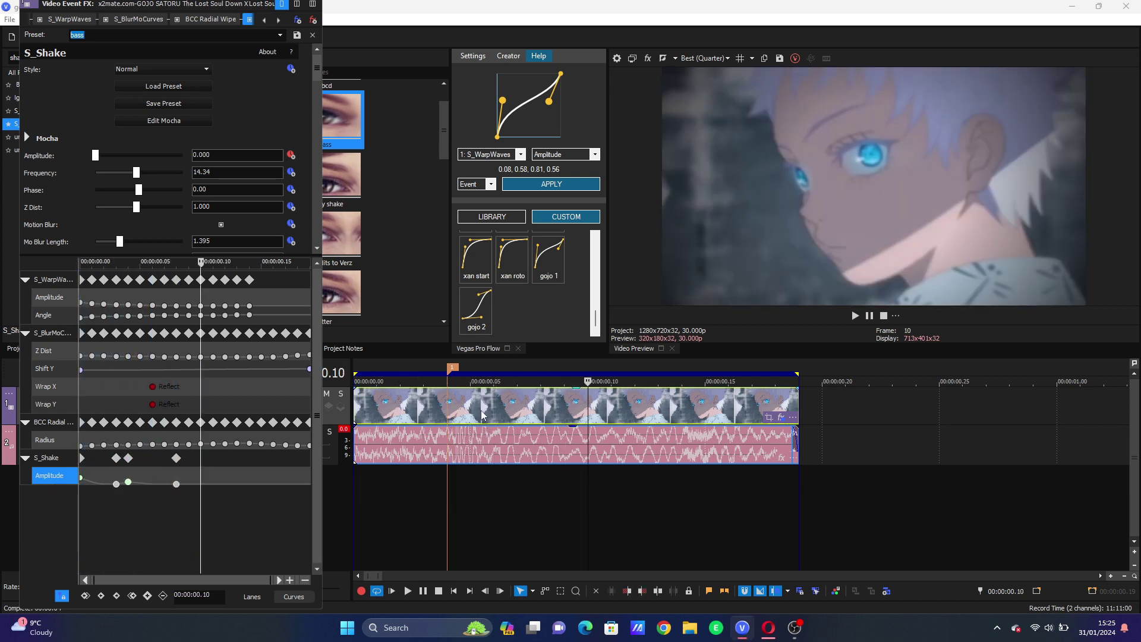
double_click(483, 415)
key("space")
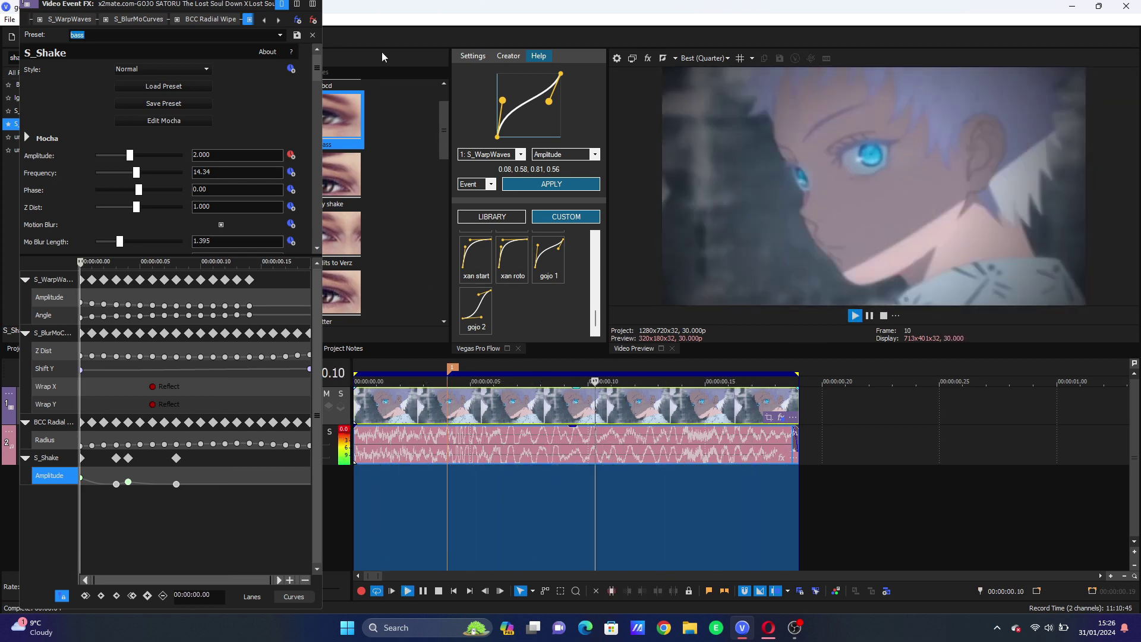
left_click(546, 424)
Set the BCC Radial Wipe Softness to about 71.50, play the clip and close the effect settings.
left_click(215, 21)
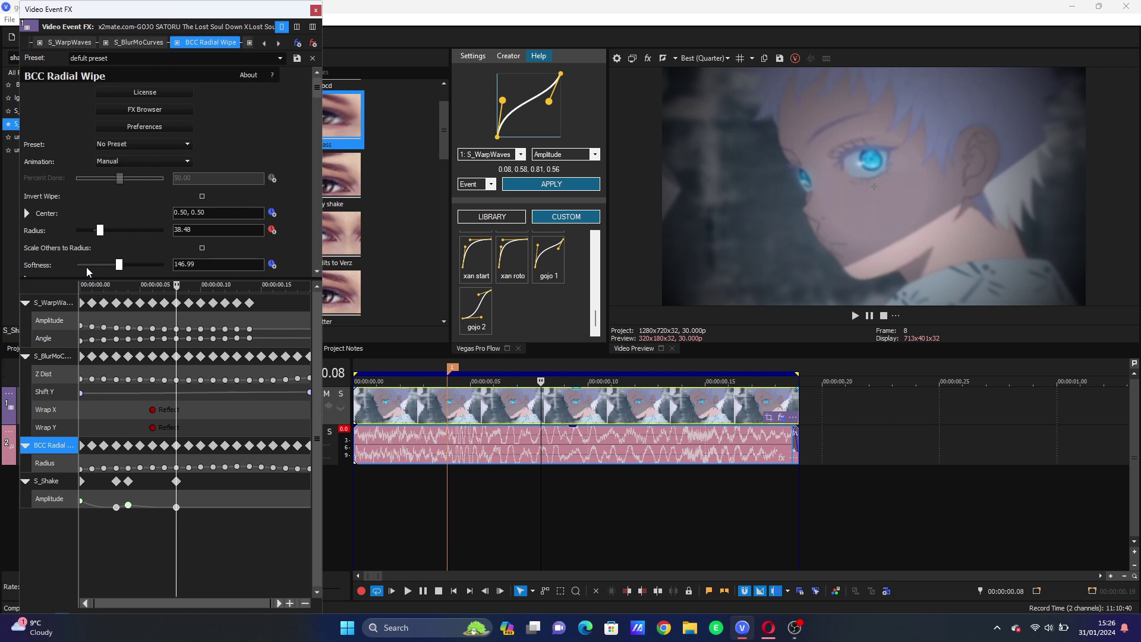
left_click(97, 267)
double_click(453, 419)
key("space")
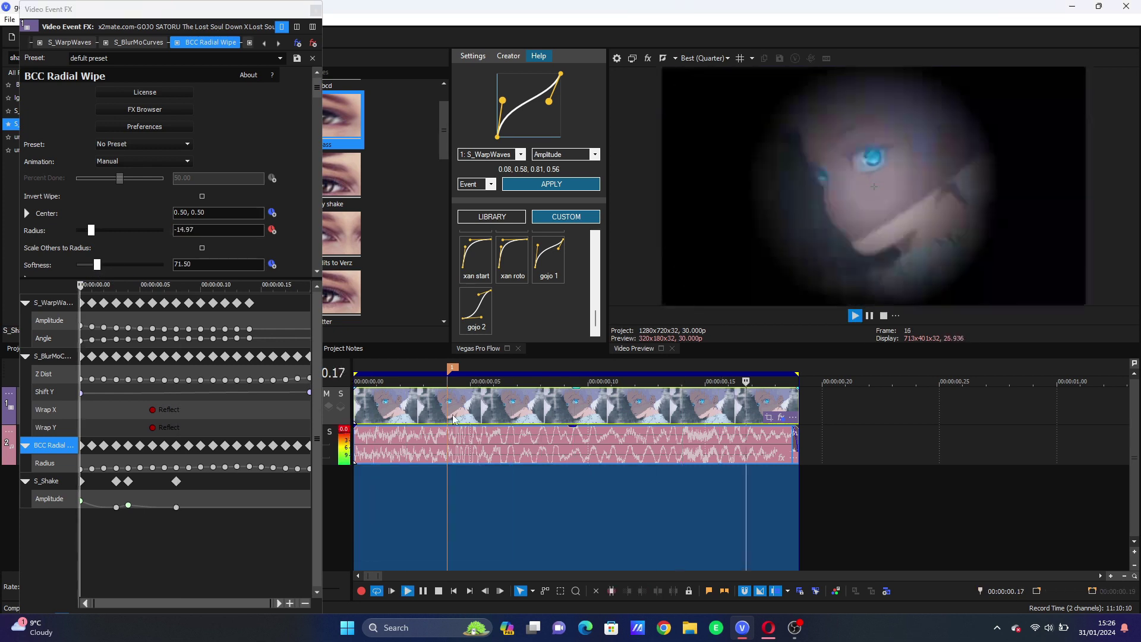
left_click(315, 10)
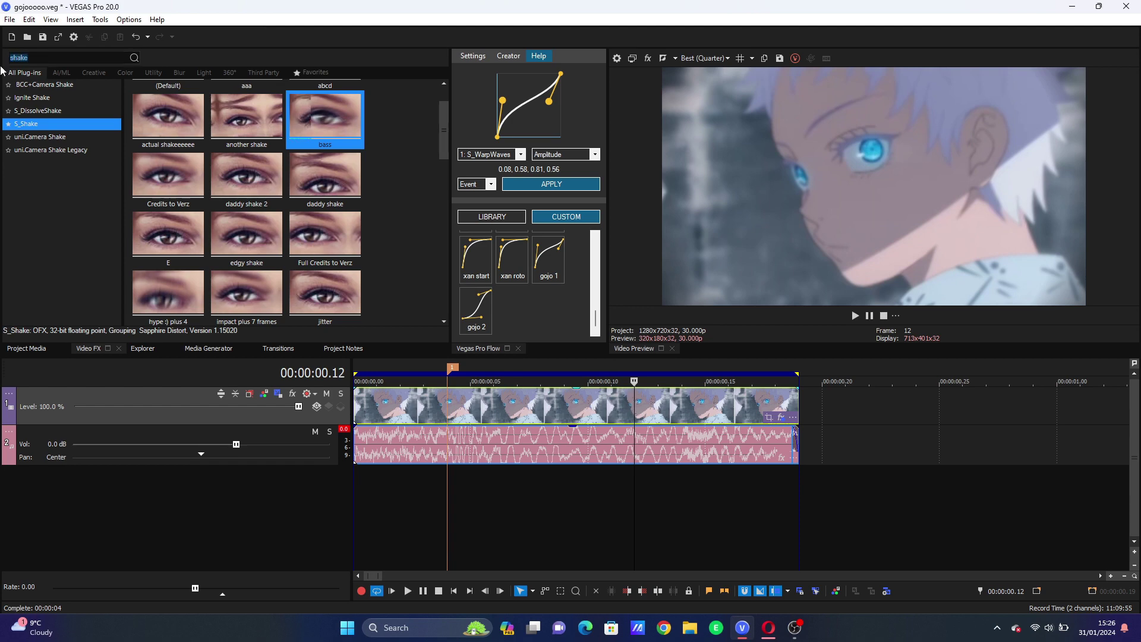
Search the video effects for warp and play through the clip to review the animation.
type("warp")
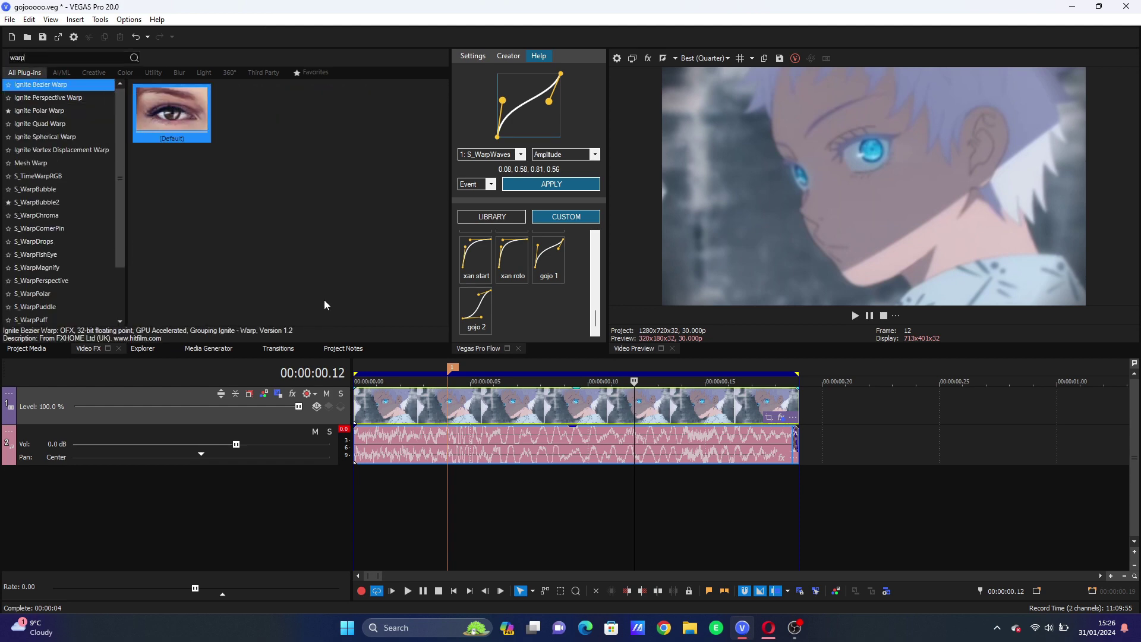
key("space")
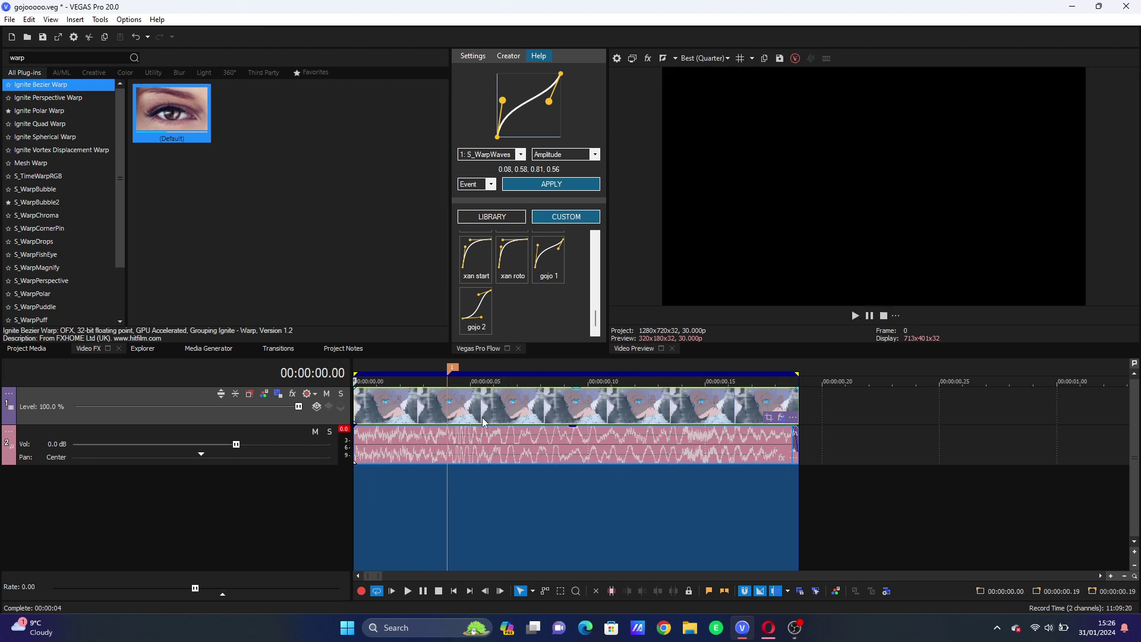
key("space")
key("space")
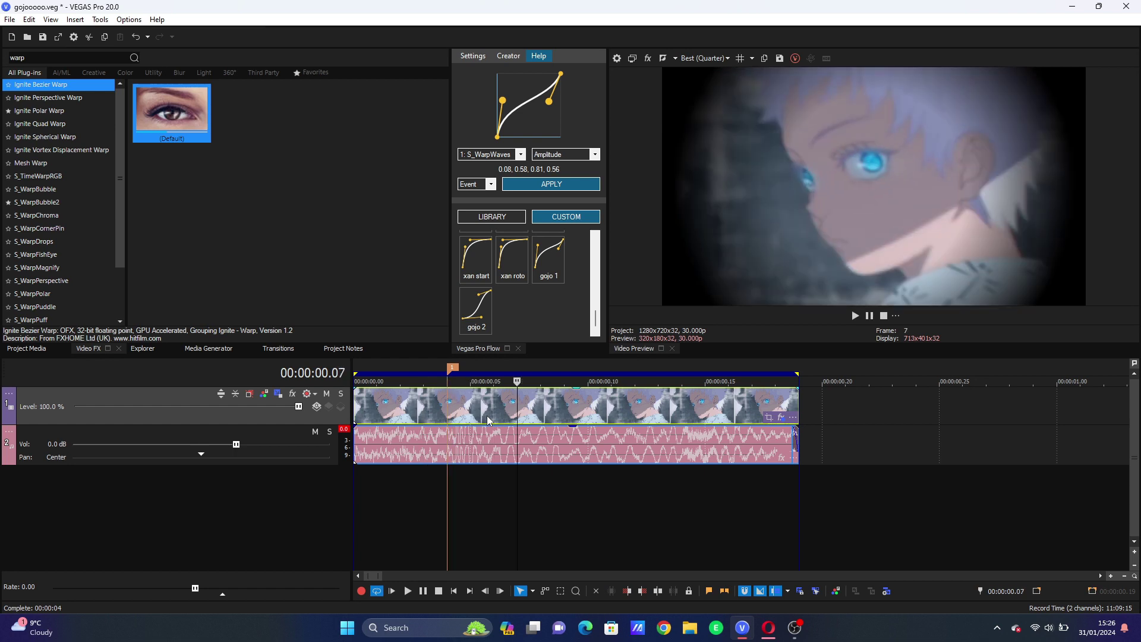
key("Left")
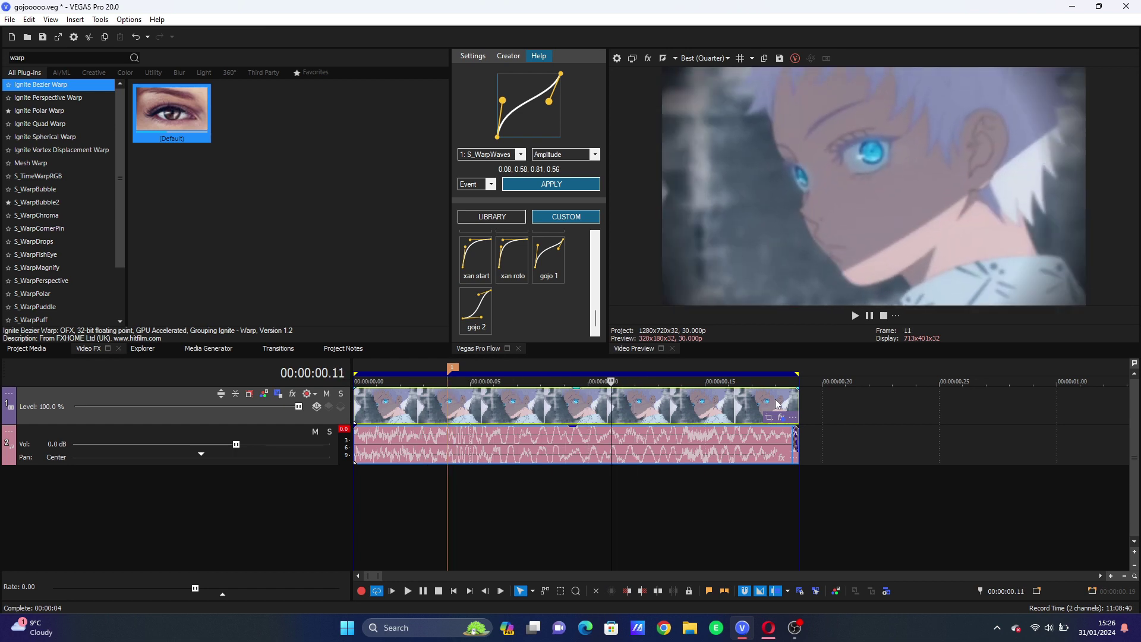
Reopen the clip's effect settings, enlarge the keyframe lanes and delete the baked S_BlurMoCurves Z Dist keyframes from 00:00:00.01 to 00:00:00.12.
left_click(784, 419)
left_click(782, 419)
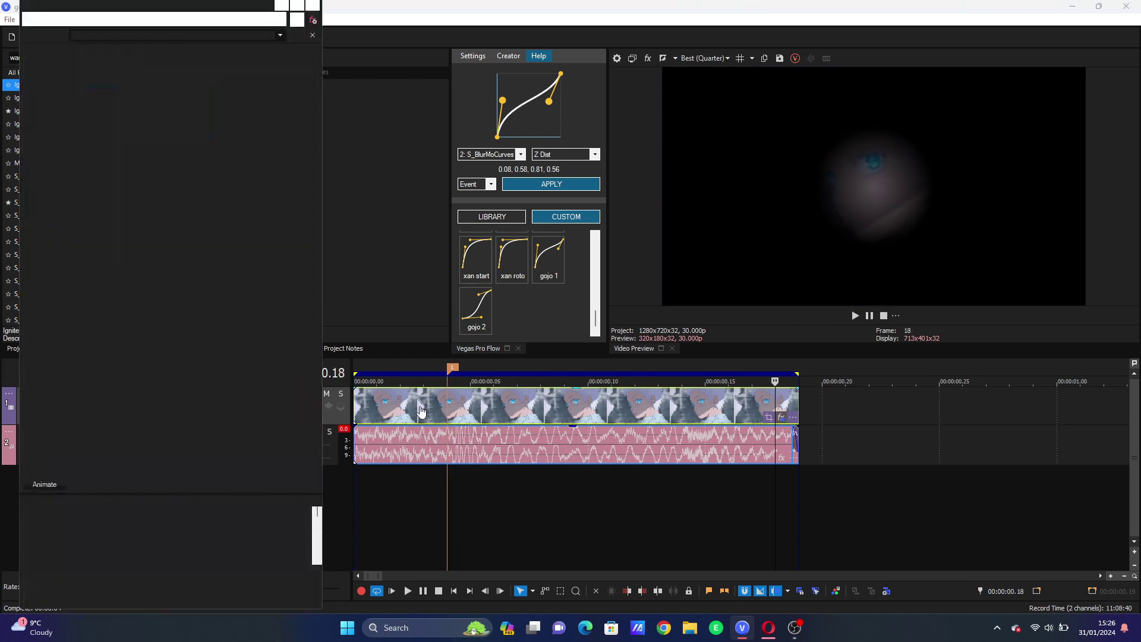
left_click(444, 409)
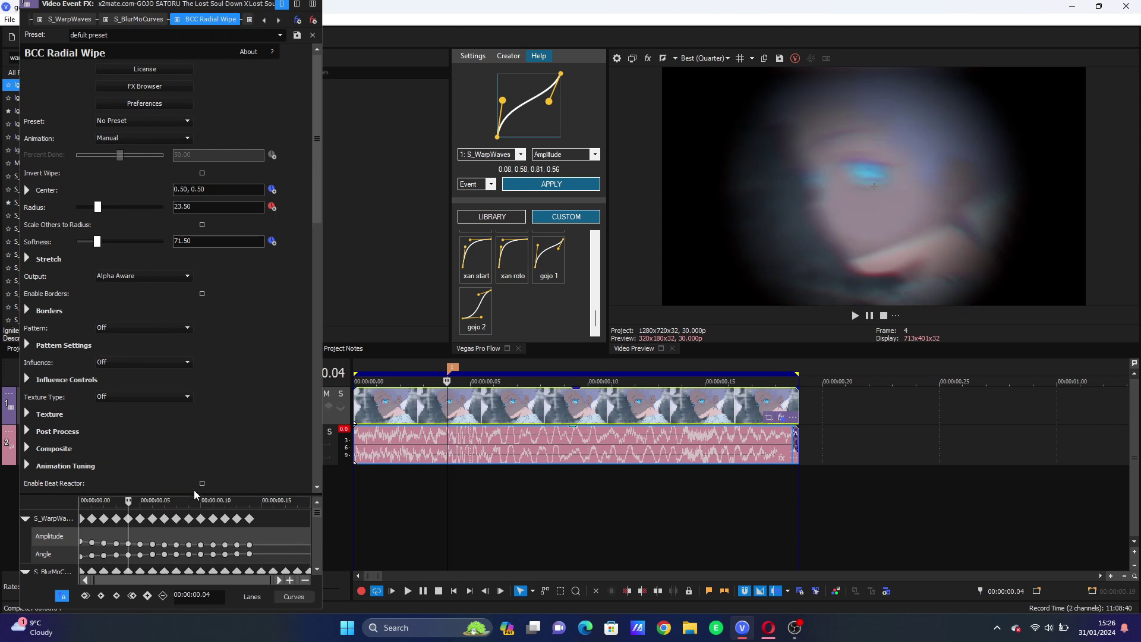
left_click_drag(194, 493, 211, 306)
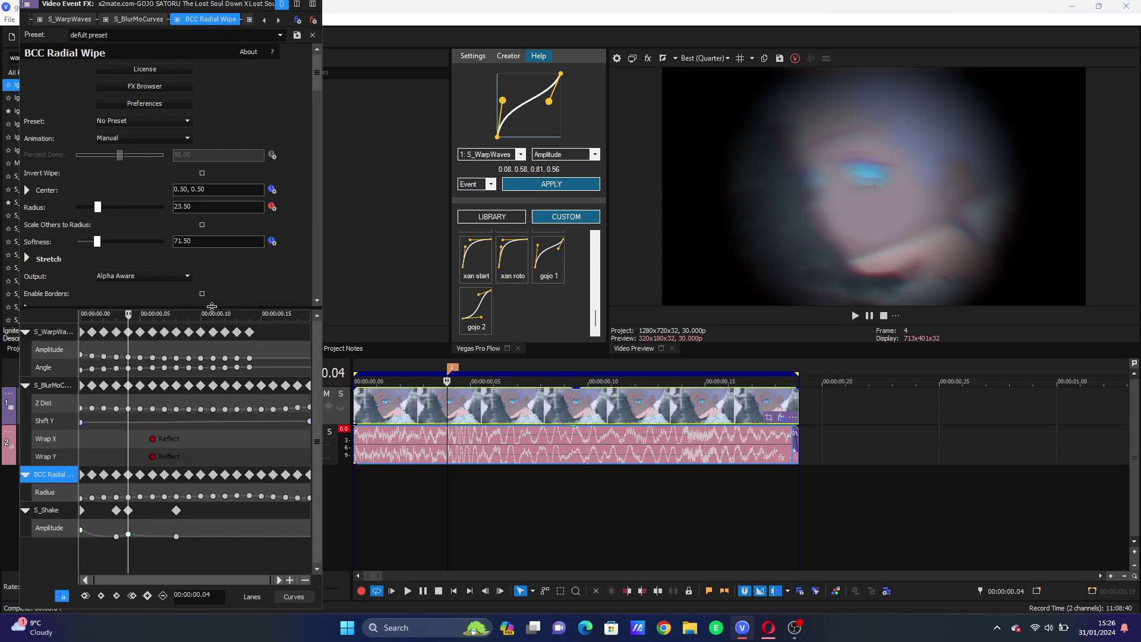
left_click(60, 412)
left_click(91, 431)
left_click_drag(91, 431, 226, 429)
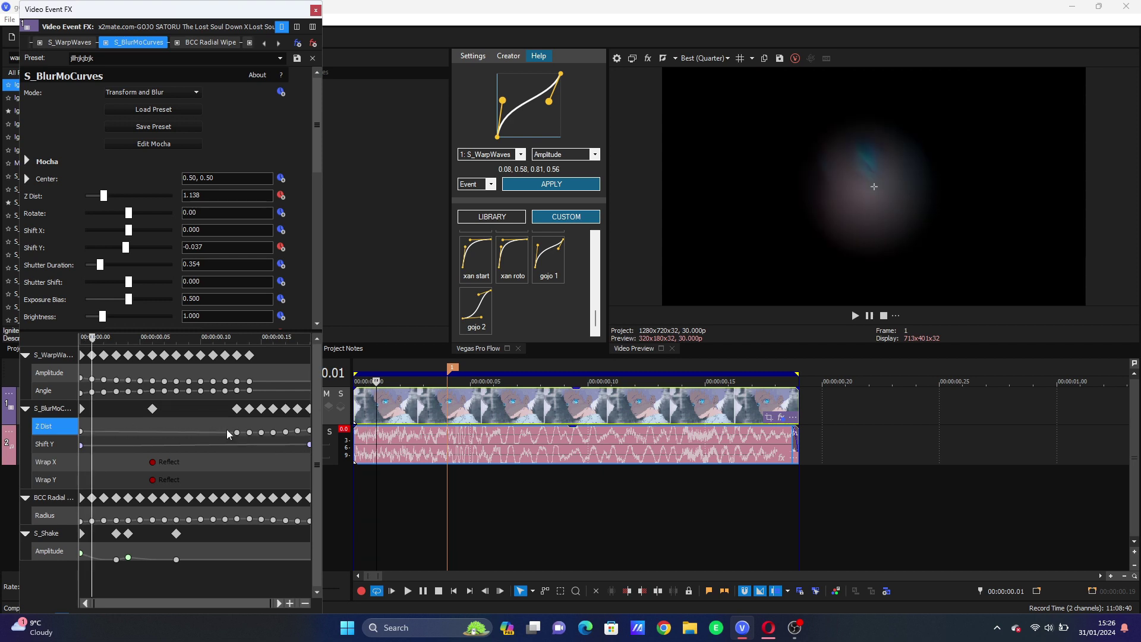
Place a Z Dist keyframe at 00:00:00.04 and clear the remaining baked ones, keeping those at 00:00:00.14 and the clip's end.
left_click(237, 432)
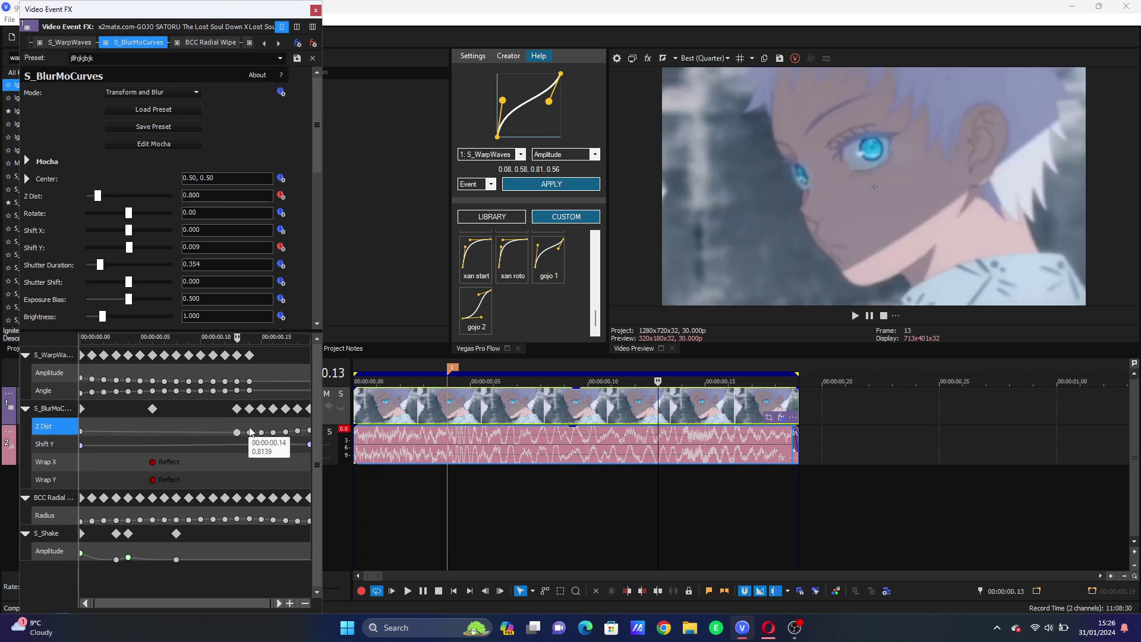
left_click(250, 432)
left_click_drag(297, 432, 262, 438)
left_click(551, 417)
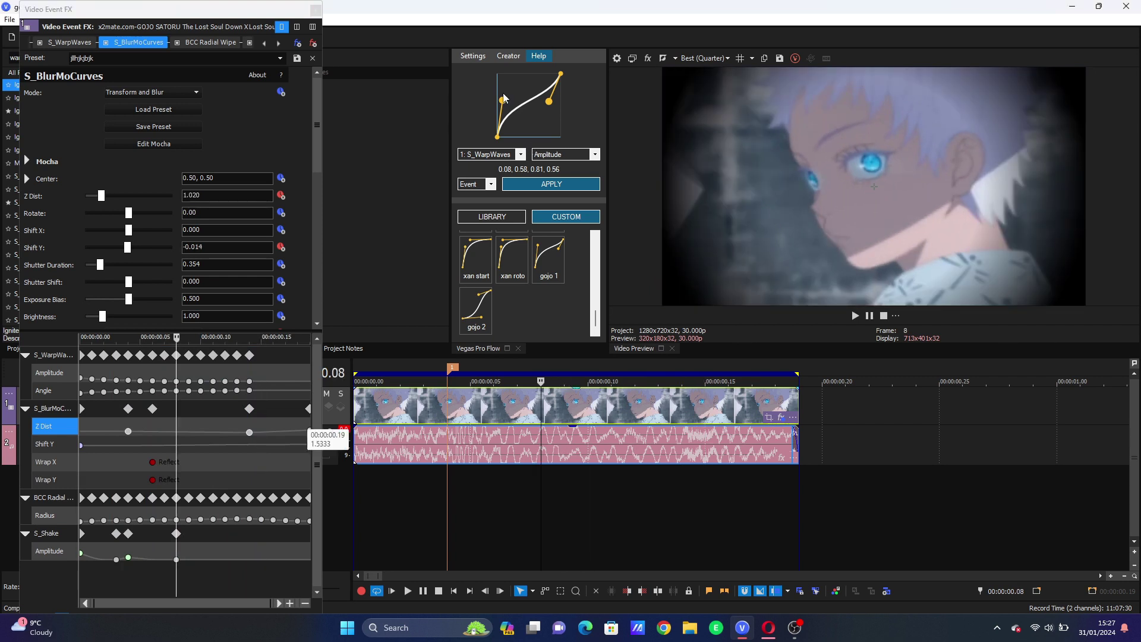
Try easing the S_BlurMoCurves Z Dist with the curve 0.09, 0.69, 0.43, 0.94, then undo it.
left_click_drag(550, 104, 525, 80)
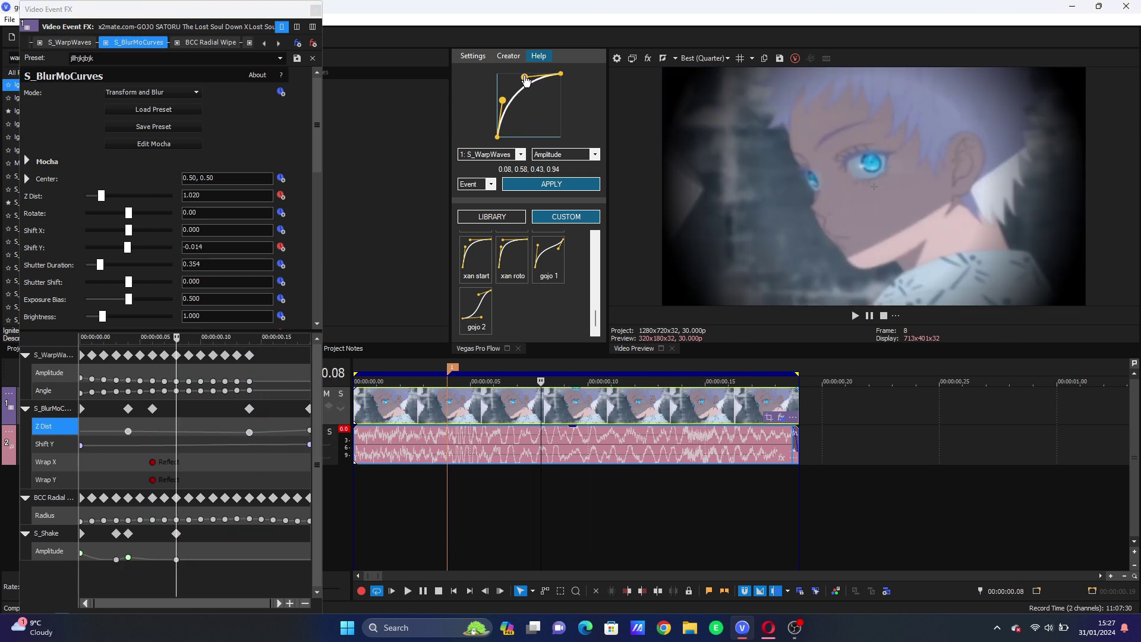
left_click(508, 155)
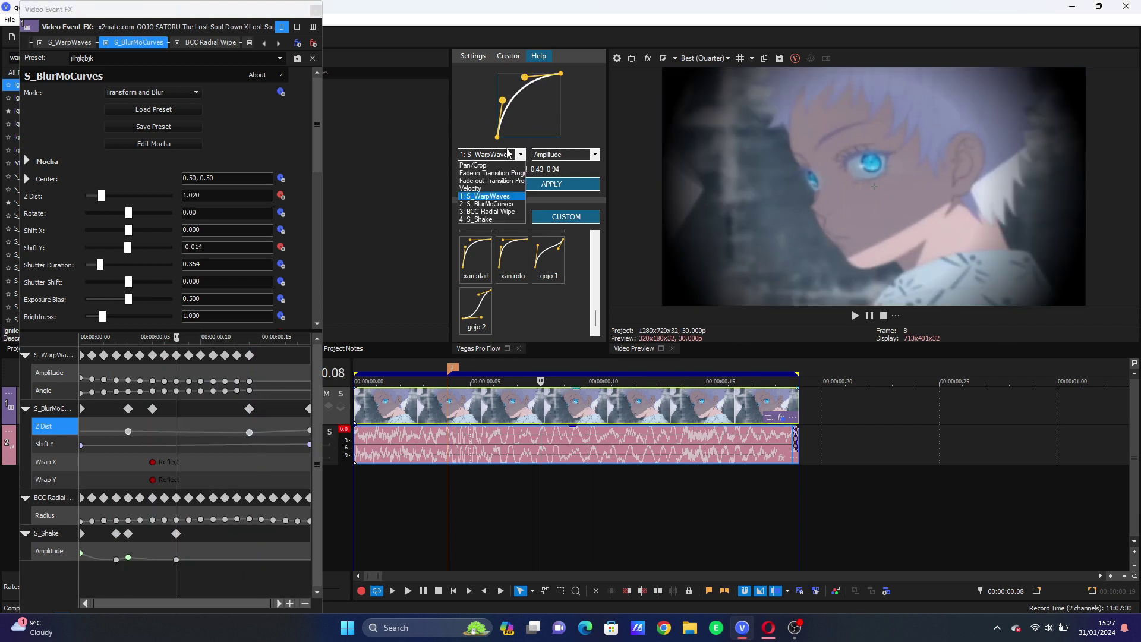
left_click(501, 208)
left_click_drag(503, 107, 503, 102)
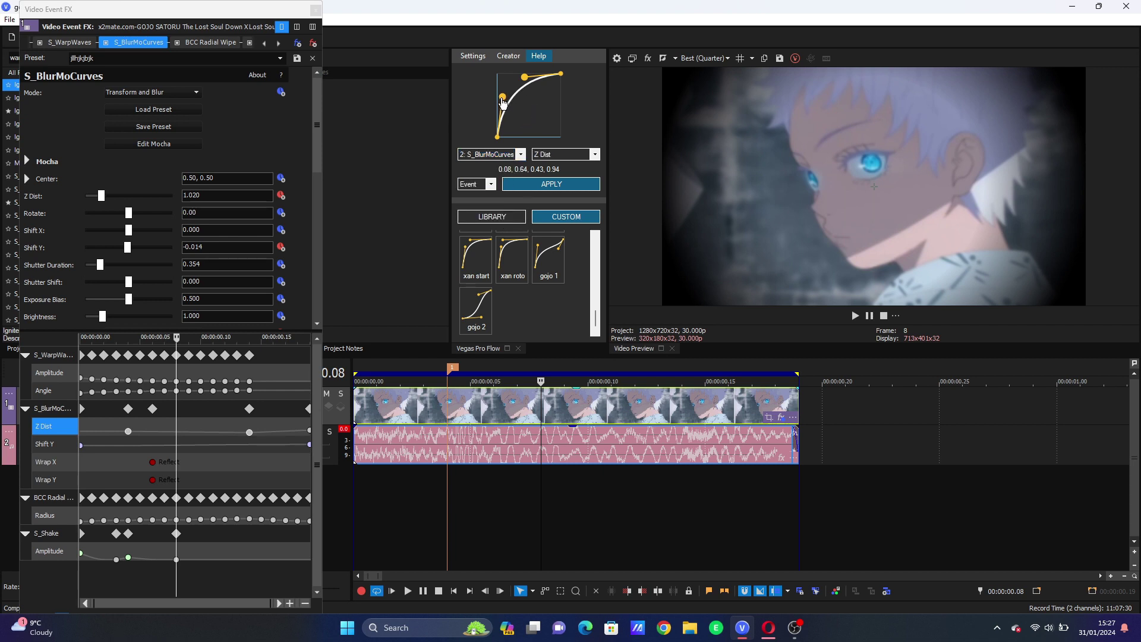
left_click(552, 184)
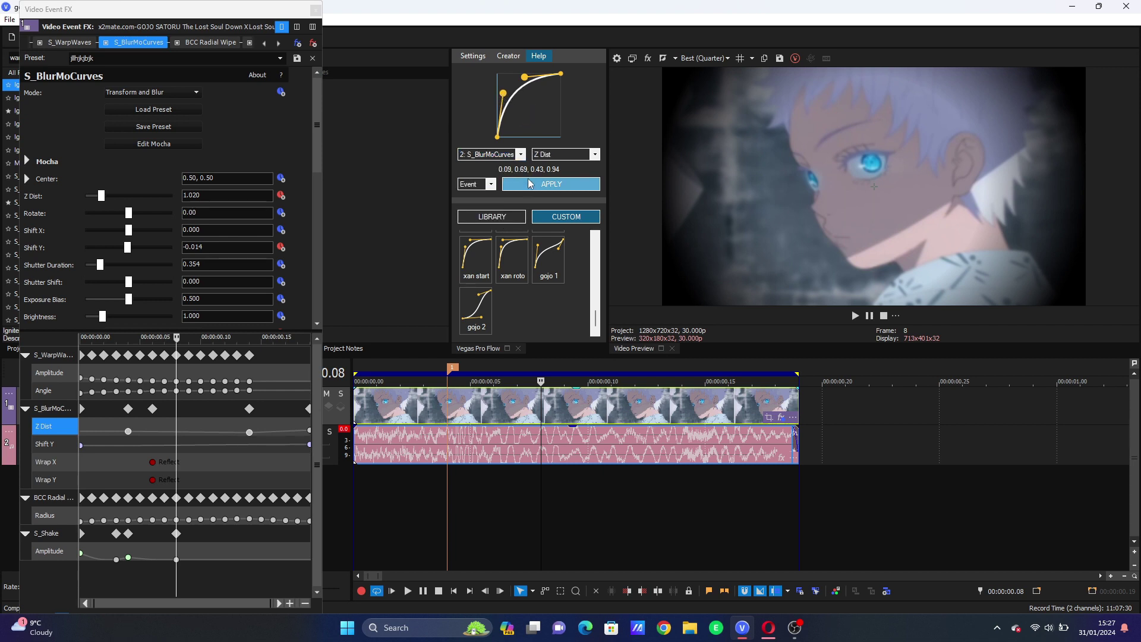
left_click(511, 417)
key("ctrl+z")
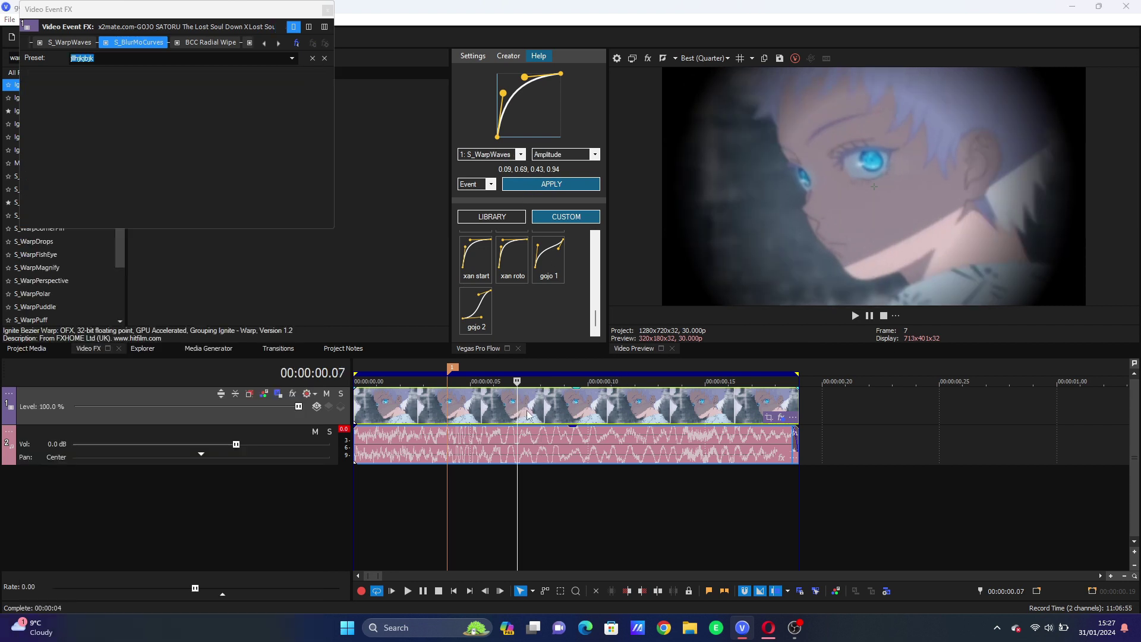
Move the 00:00:00.04 Z Dist keyframe to 00:00:00.03 and ease S_BlurMoCurves Z Dist with the curve 0.38, 0.00, 0.20, 0.85.
left_click_drag(503, 97, 518, 139)
left_click_drag(525, 78, 512, 89)
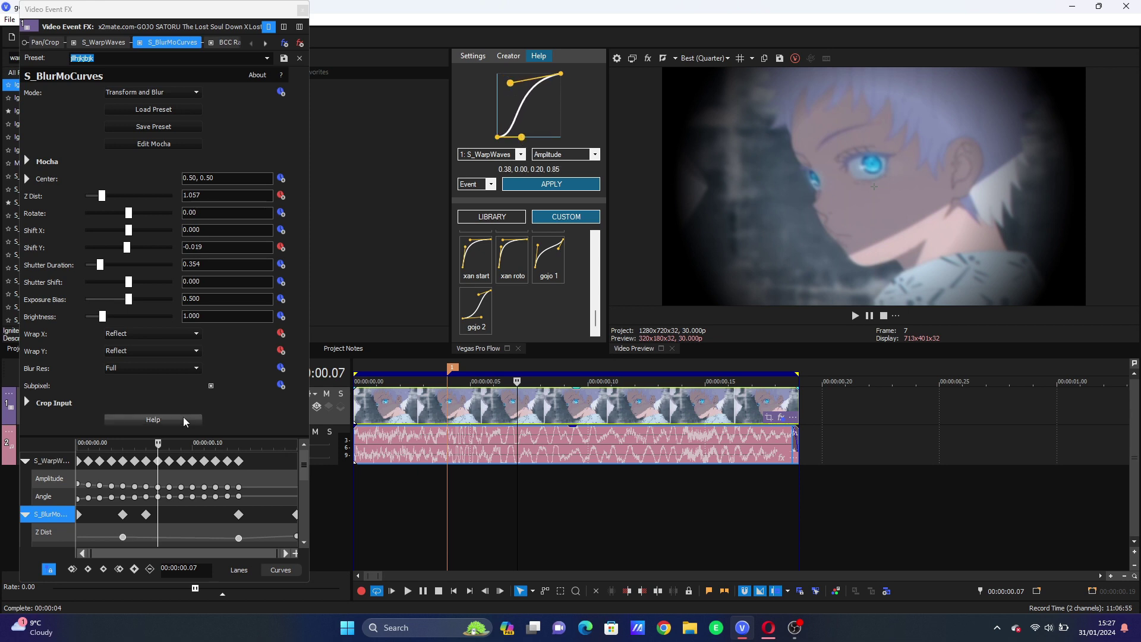
left_click(123, 537)
left_click_drag(122, 537, 114, 538)
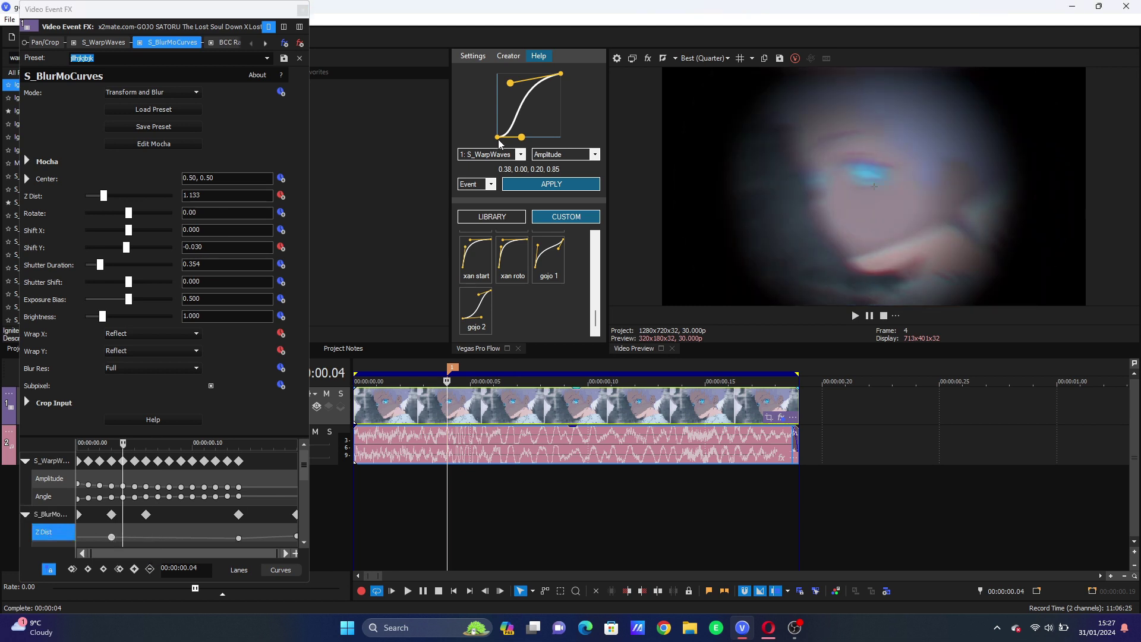
left_click(507, 156)
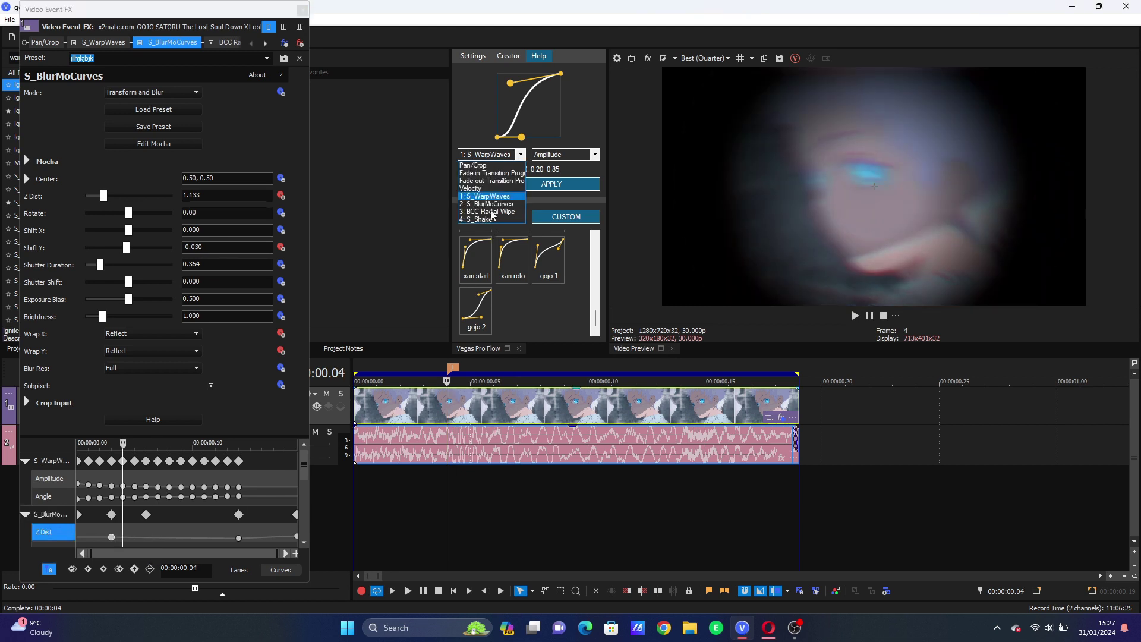
left_click(486, 204)
left_click(551, 184)
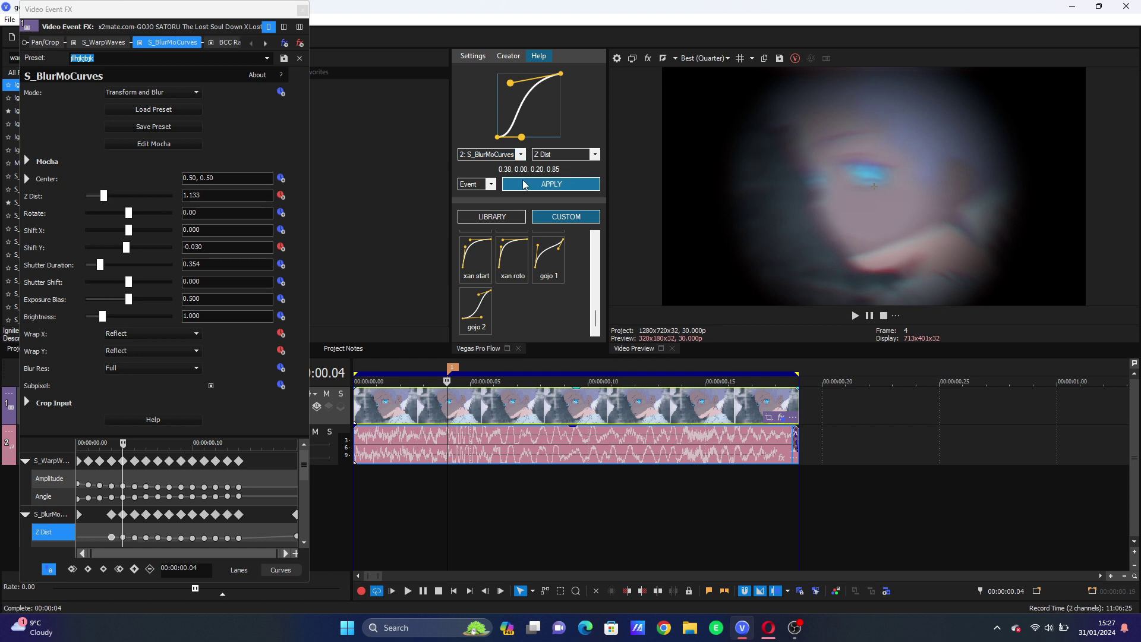
Apply the custom gojo 2 curve to the S_BlurMoCurves Z Dist section at 00:00:00.16 and close the effect settings.
left_click(477, 327)
left_click(260, 529)
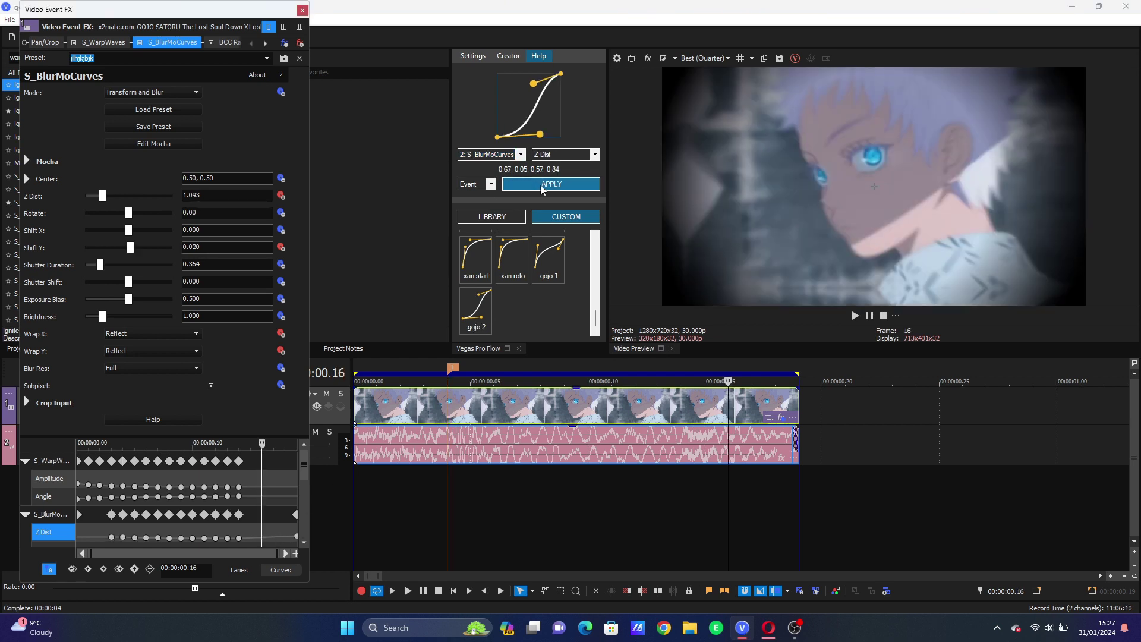
left_click(544, 184)
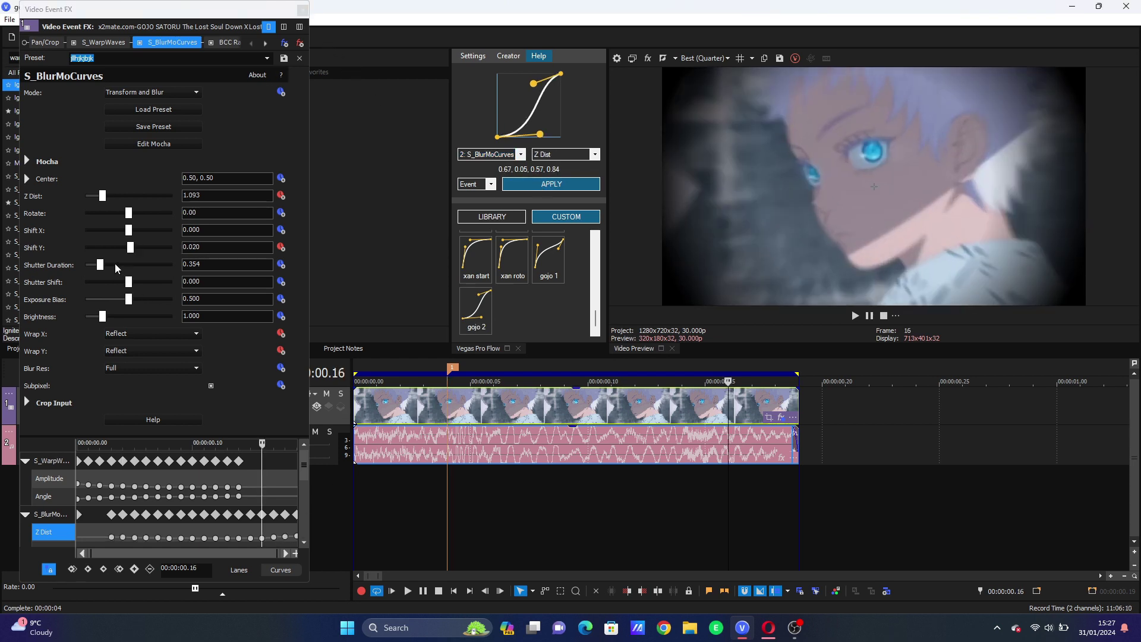
left_click(302, 11)
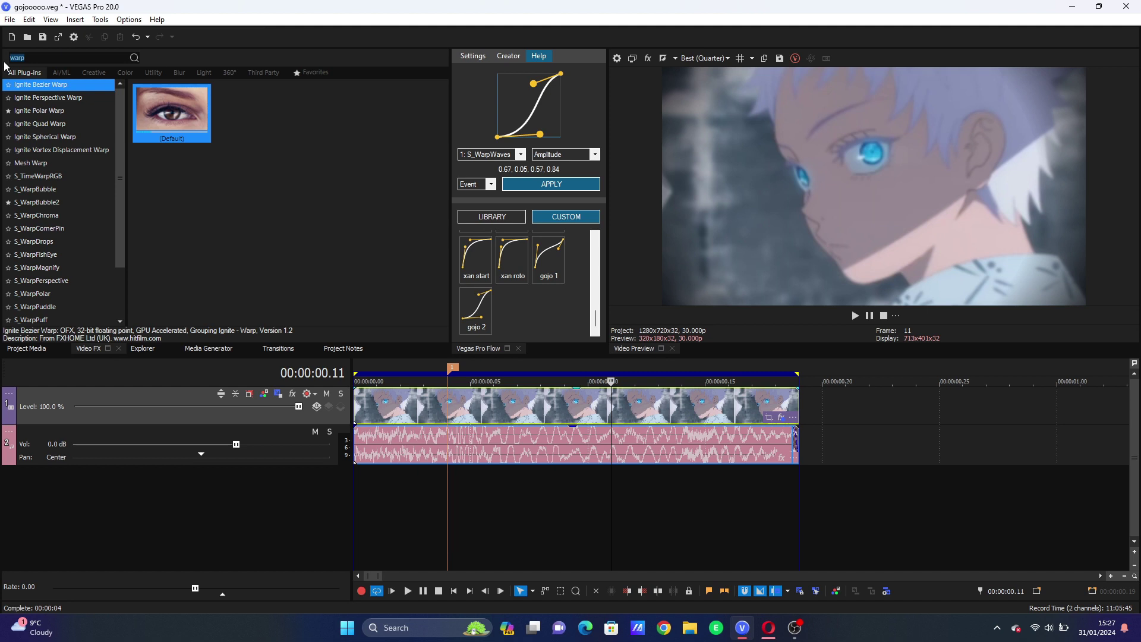
Search the video effects for len and add the default BCC Lens Correction to the clip.
key("BackSpace")
type("len")
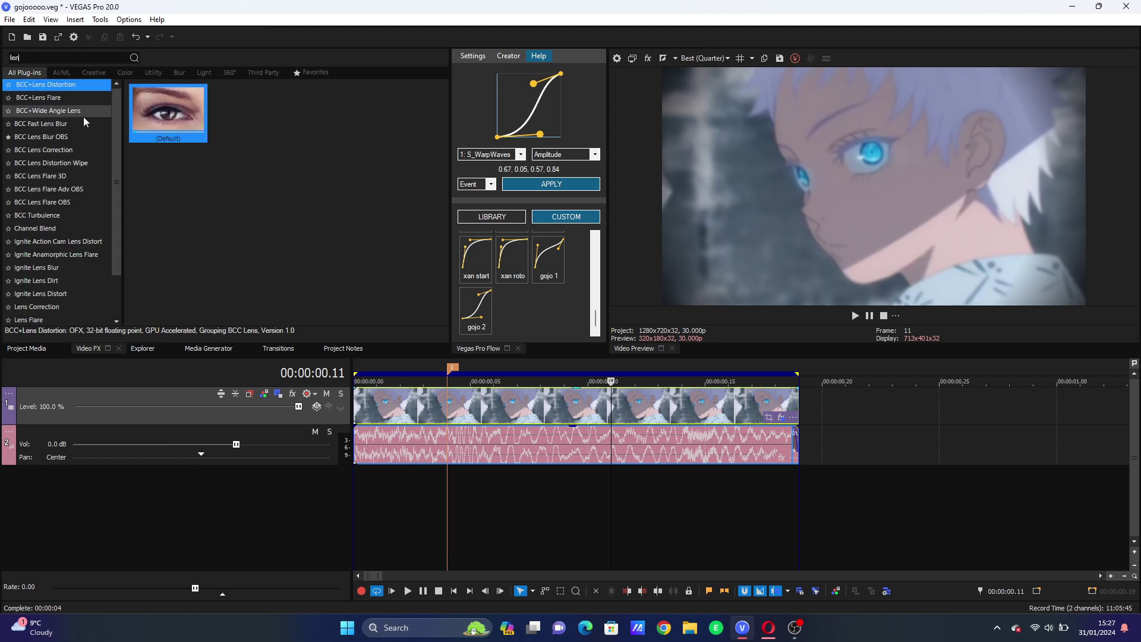
left_click(77, 149)
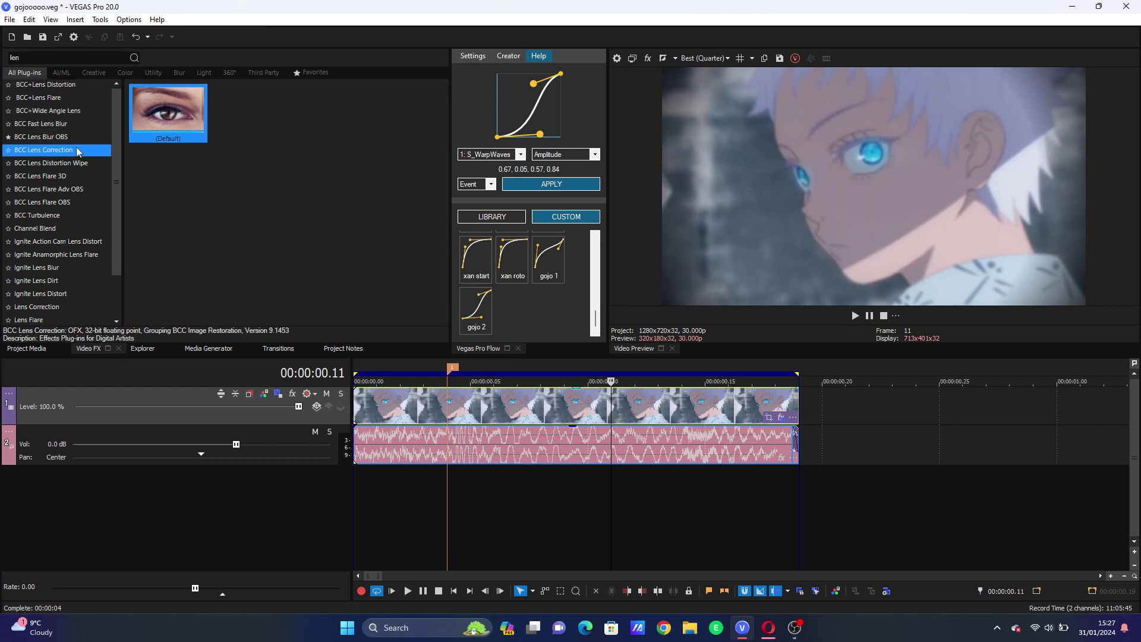
double_click(181, 118)
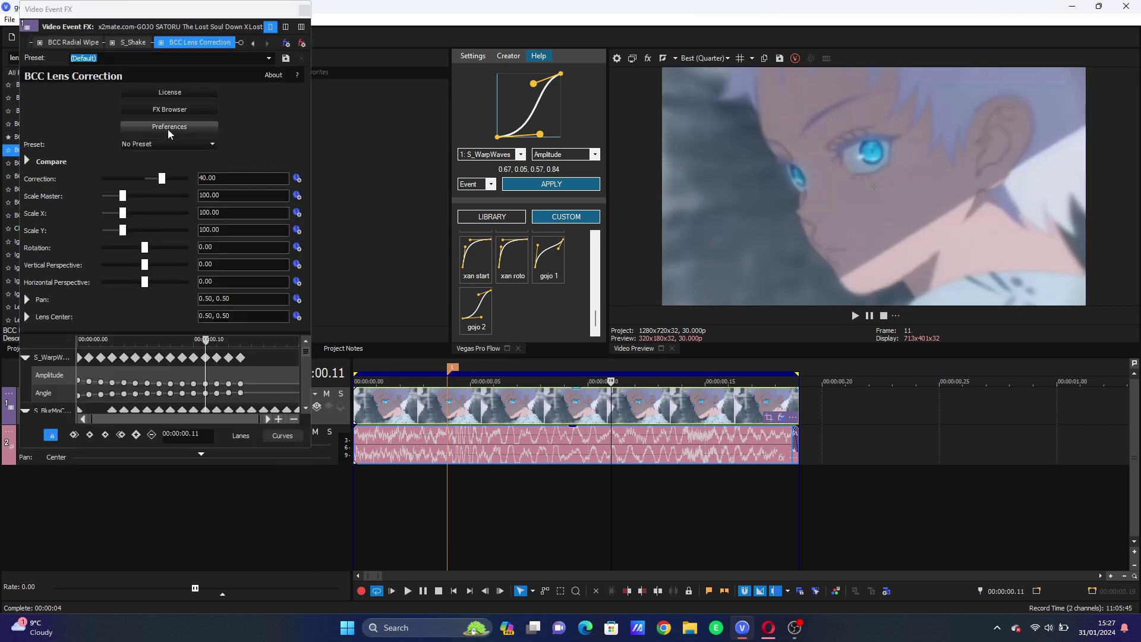
Set the animated Lens Correction amount to 0 and move its keyframe to 00:00:00.14.
left_click_drag(161, 180, 245, 177)
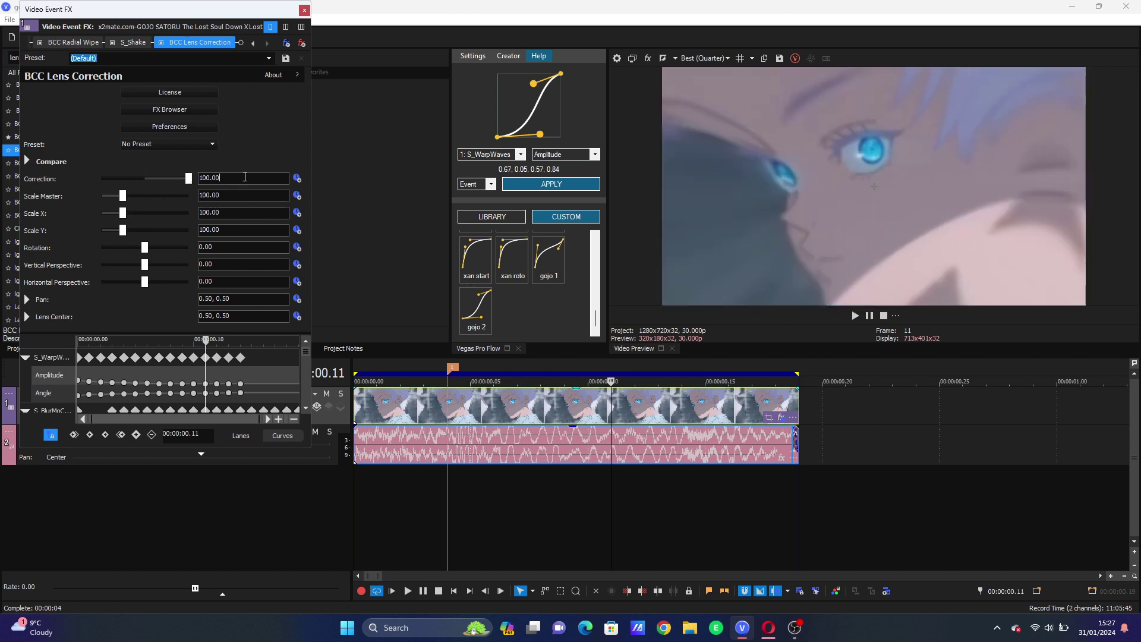
type("0")
key("Return")
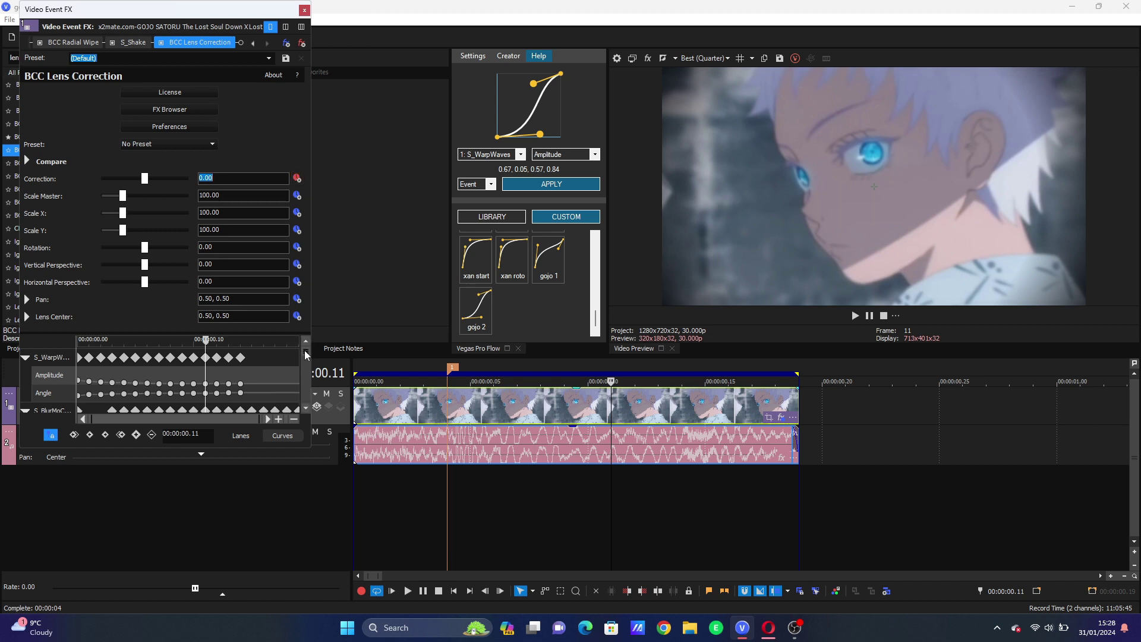
scroll(304, 351, "down", 3)
left_click_drag(219, 383, 233, 386)
left_click(235, 387)
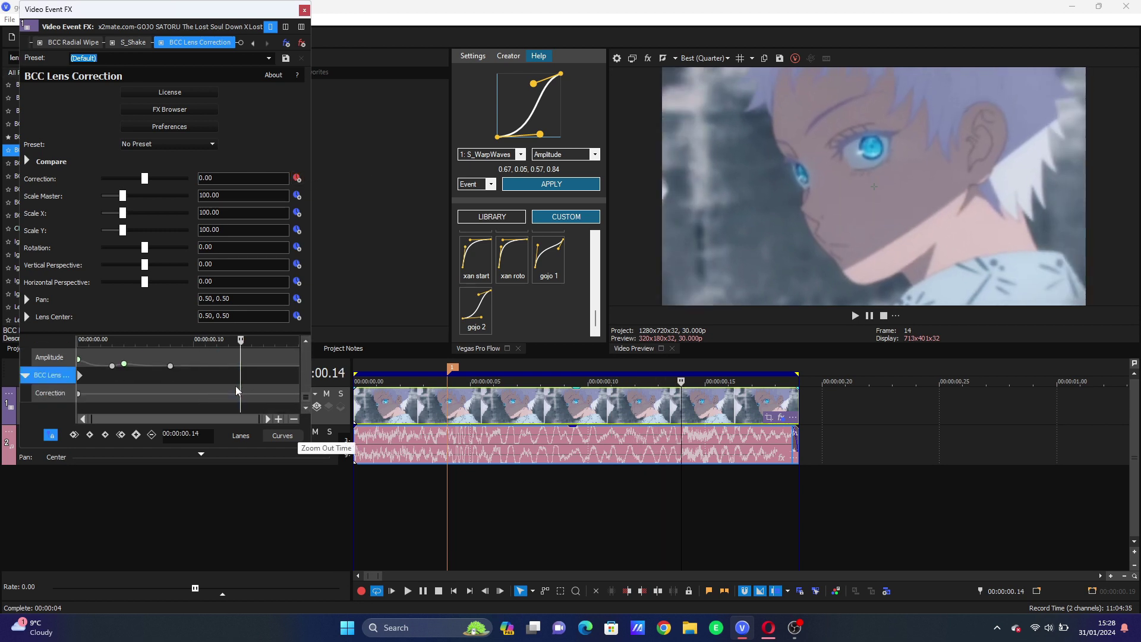
left_click_drag(79, 395, 240, 387)
Create a Correction keyframe of about 79.59 and place it at both the start and the end of the clip.
left_click(271, 386)
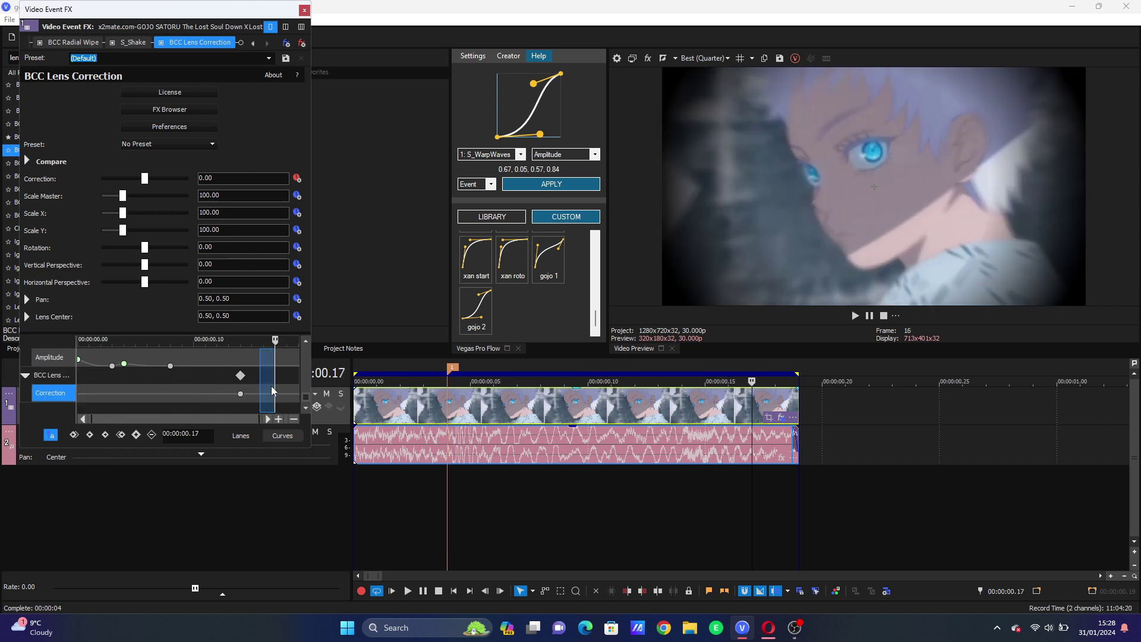
left_click_drag(146, 181, 181, 183)
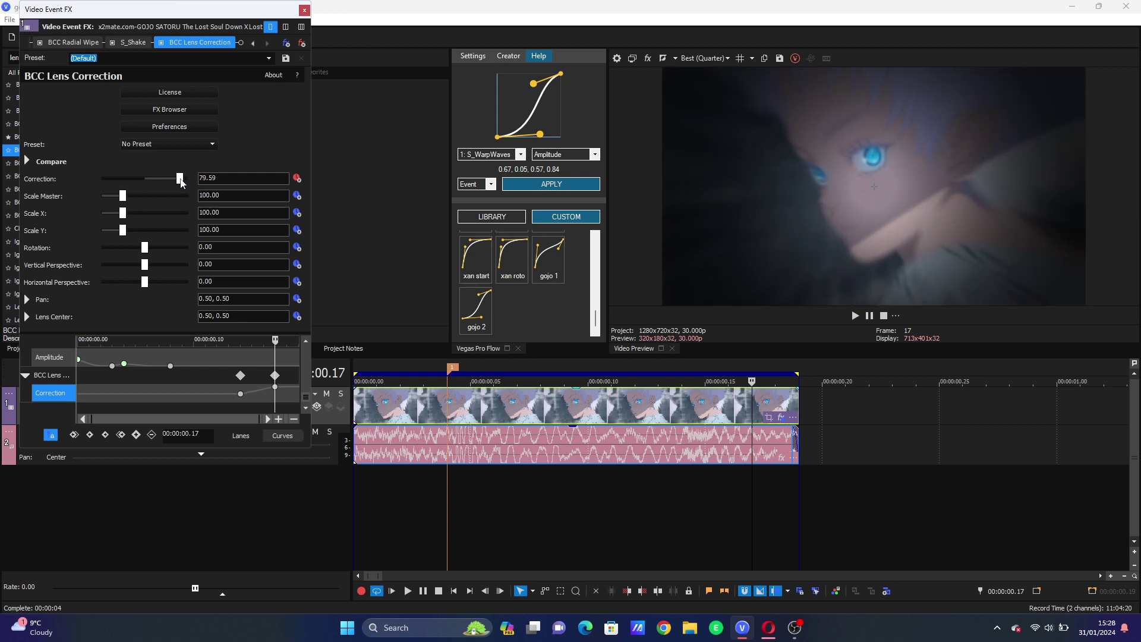
left_click_drag(132, 384, 218, 398)
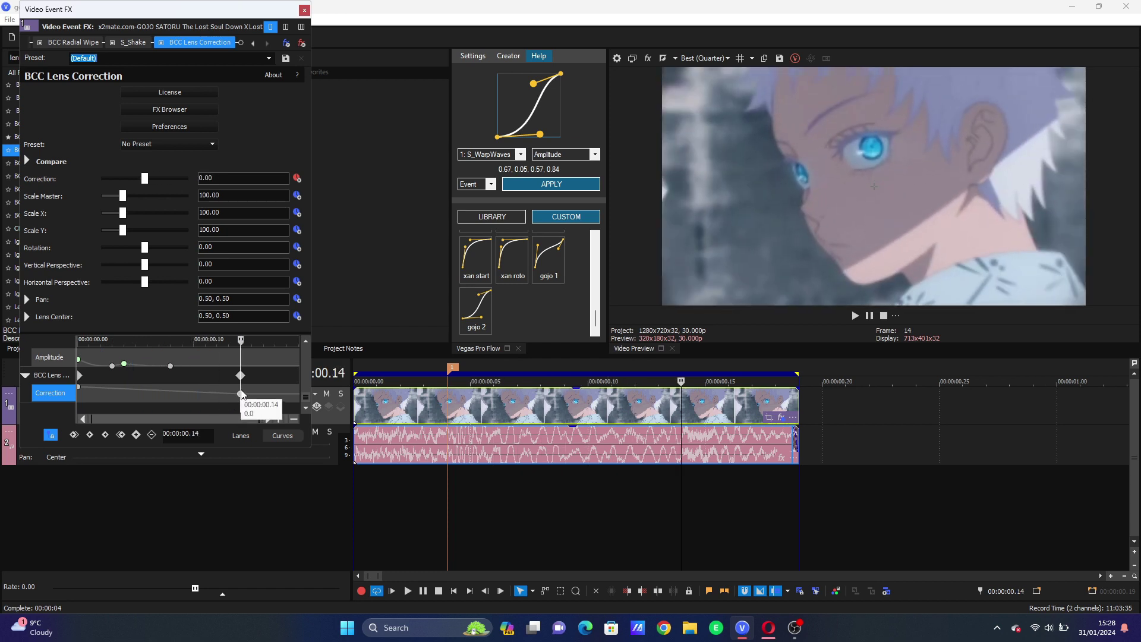
left_click(79, 388)
left_click_drag(79, 388, 346, 391, "ctrl")
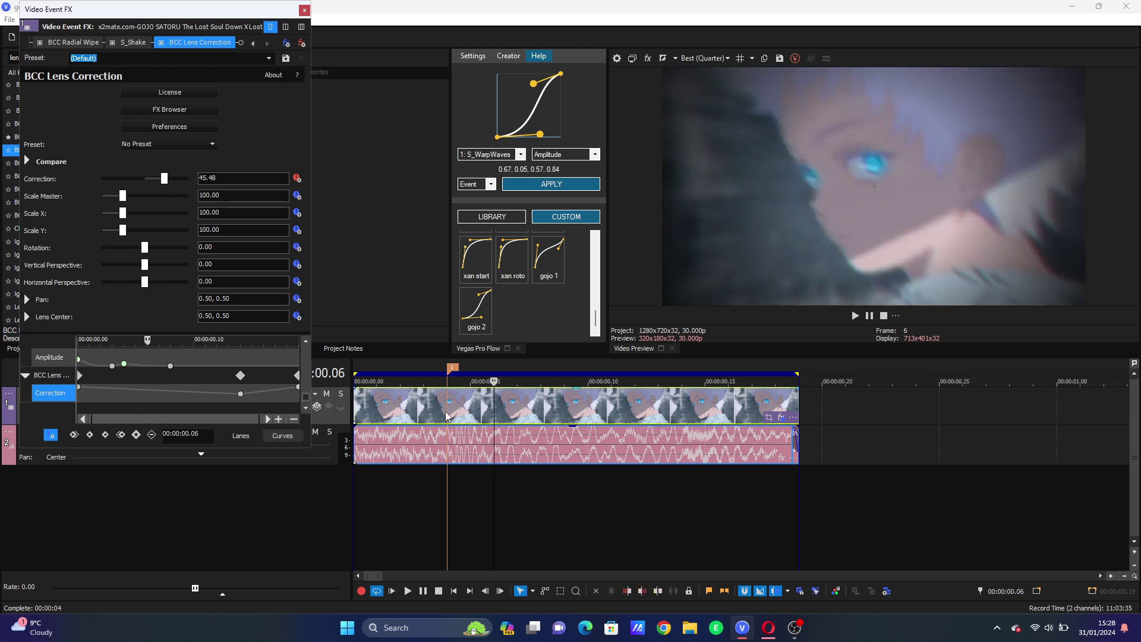
Ease the first BCC Lens Correction section from 00:00:00.04 with the curve 0.31, 0.07, 0.14, 0.93 on Correction.
left_click(447, 416)
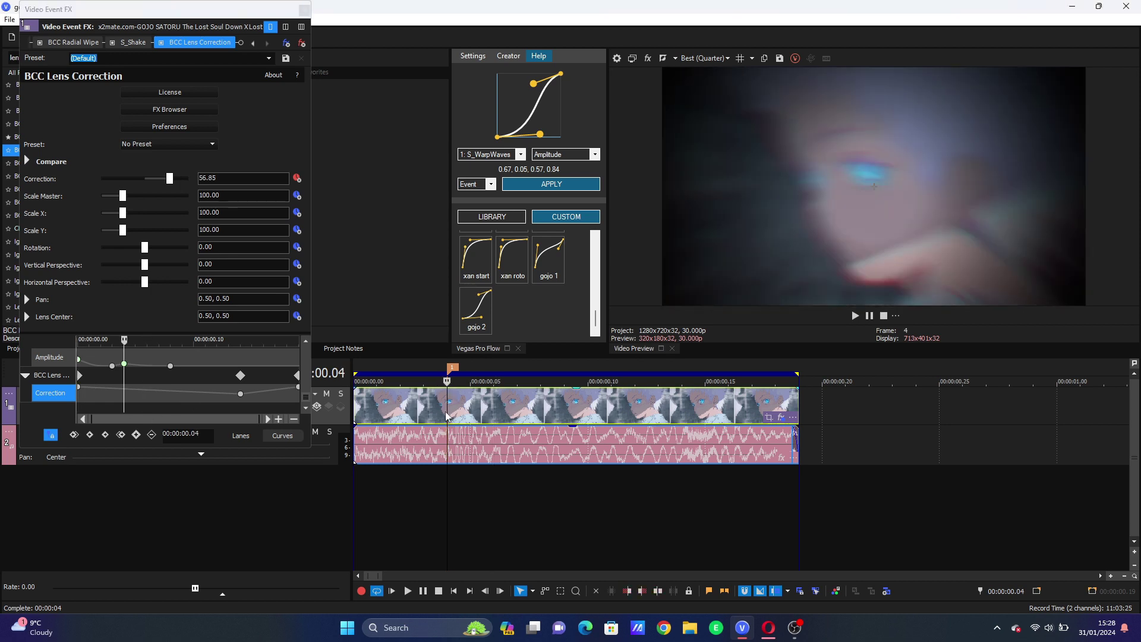
left_click(503, 156)
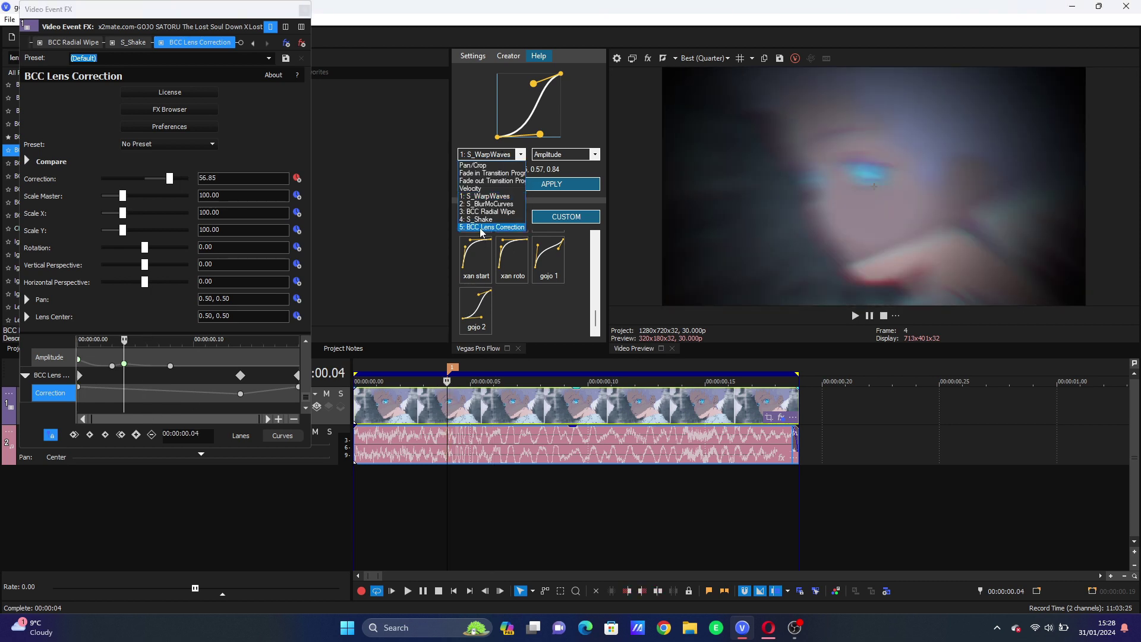
left_click(482, 227)
left_click_drag(536, 87, 507, 83)
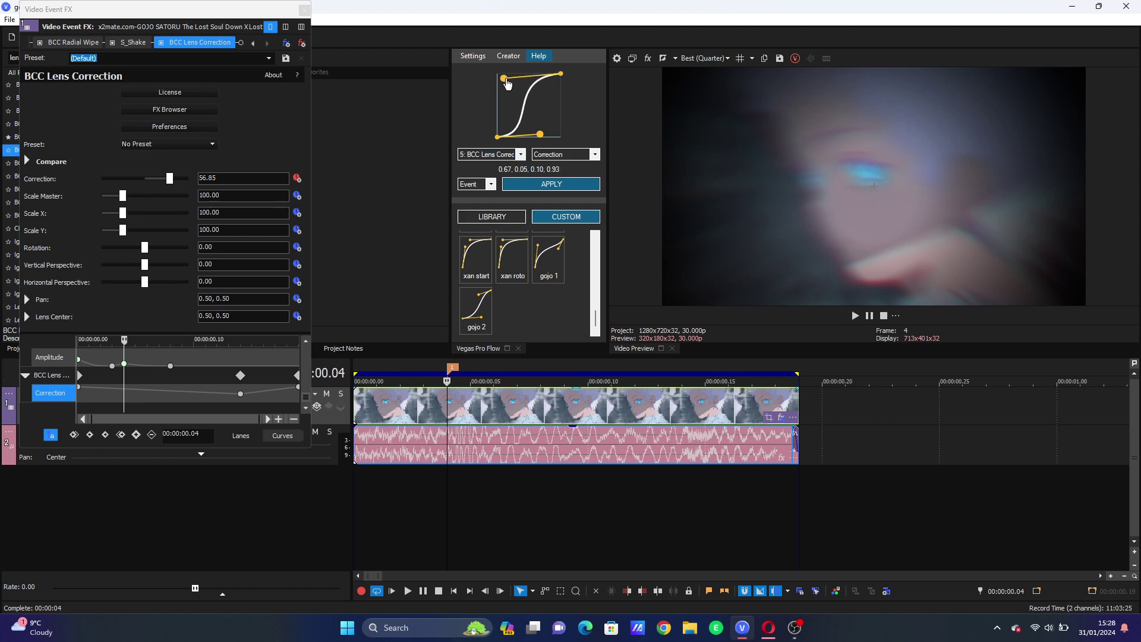
left_click_drag(541, 136, 518, 133)
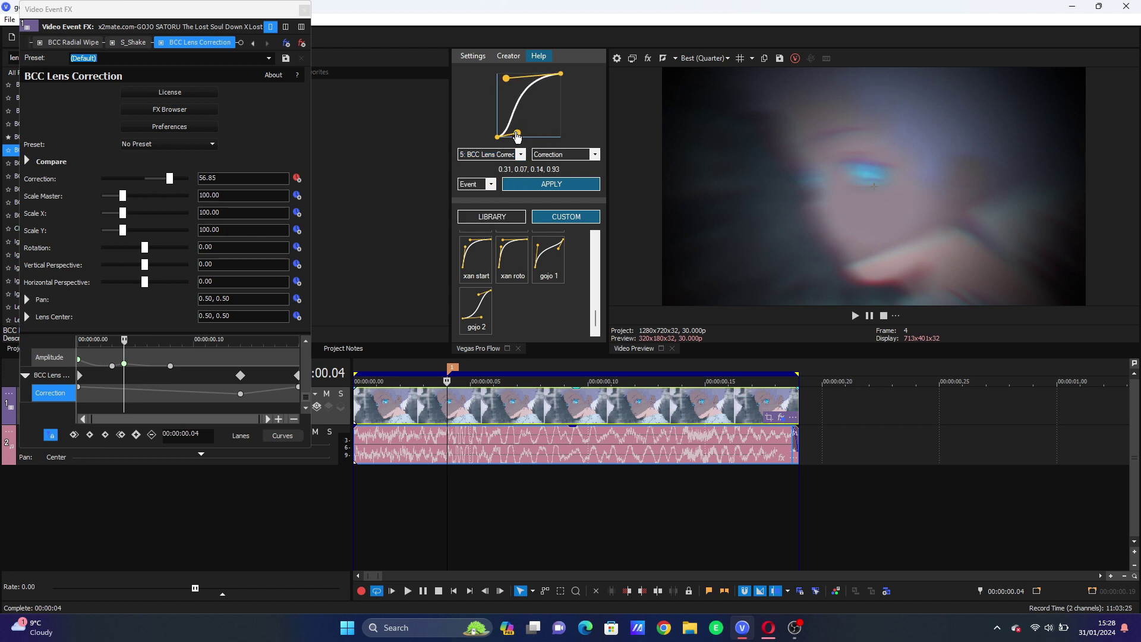
left_click(528, 186)
Replace the clip-end Correction keyframe with one of 100 at 00:00:00.18 and play the clip to review it.
left_click_drag(91, 406, 284, 398)
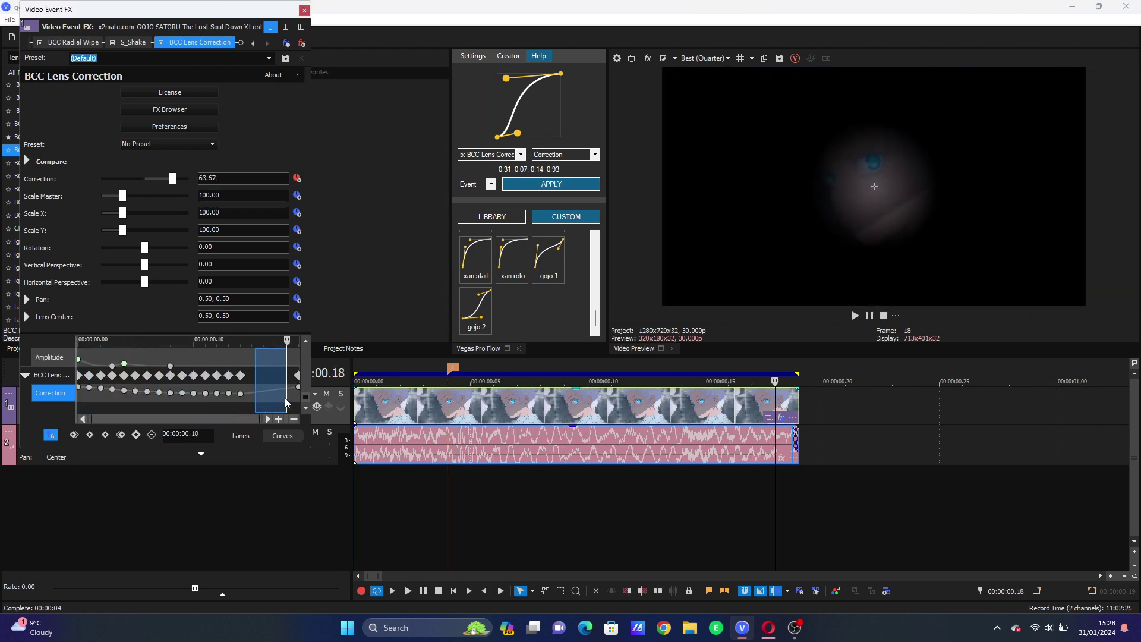
double_click(286, 393)
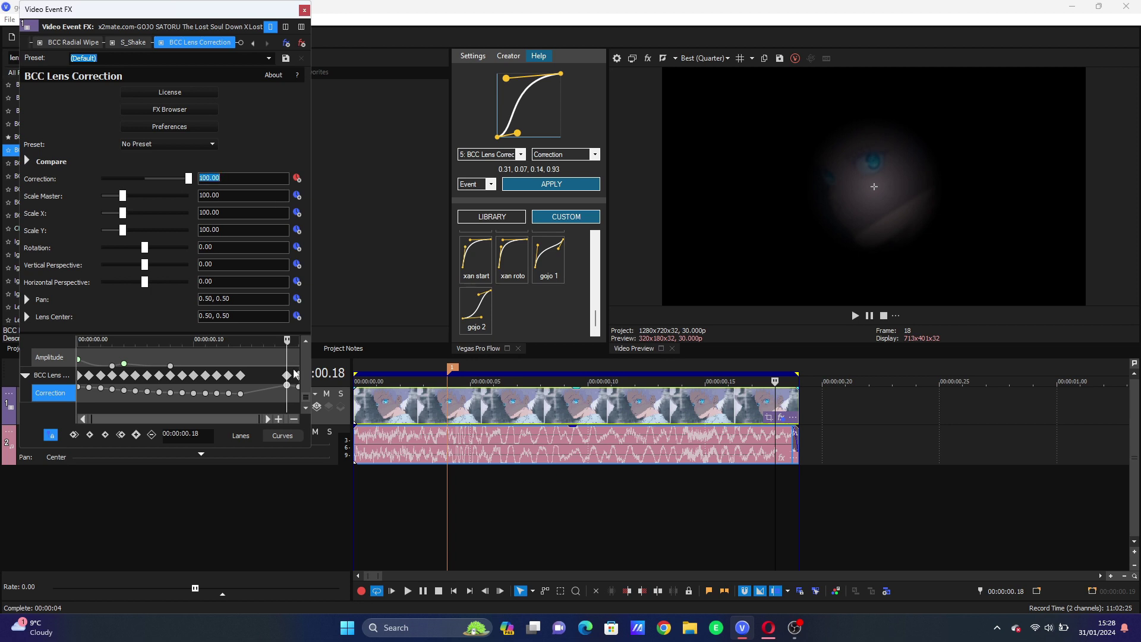
mouse_move(287, 386)
left_mouse_down()
mouse_move(303, 385)
mouse_move(260, 405)
mouse_move(286, 375)
mouse_move(262, 397)
mouse_move(296, 393)
left_mouse_up()
double_click(454, 405)
key("space")
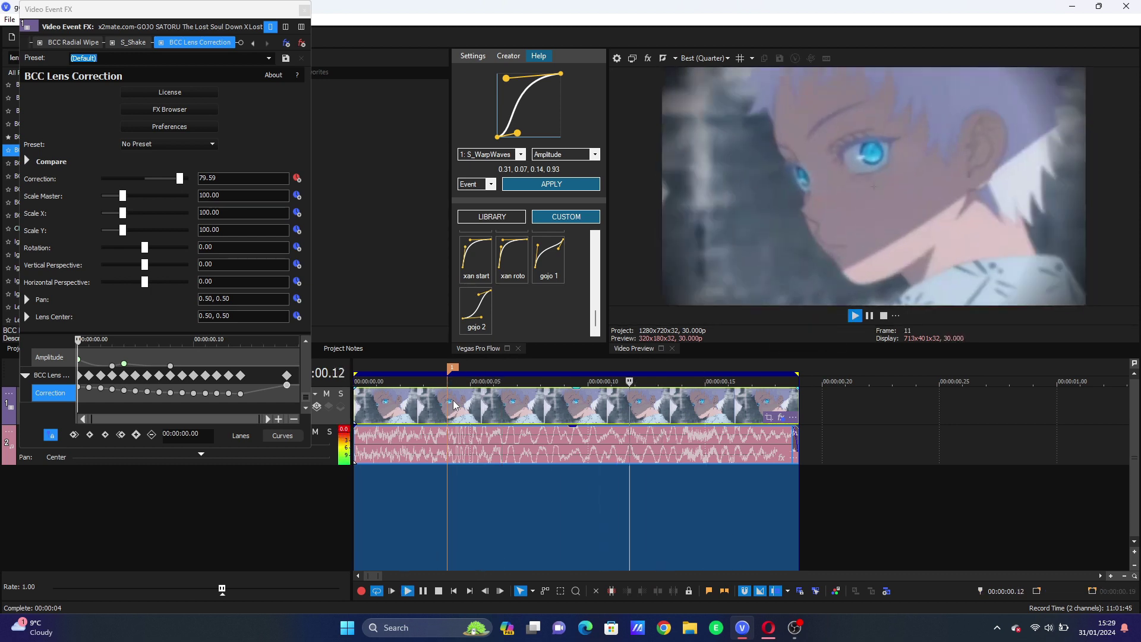
Ease the last BCC Lens Correction section with the gojo 2 curve 0.67, 0.05, 0.57, 0.84 on Correction and play the clip.
left_click(758, 408)
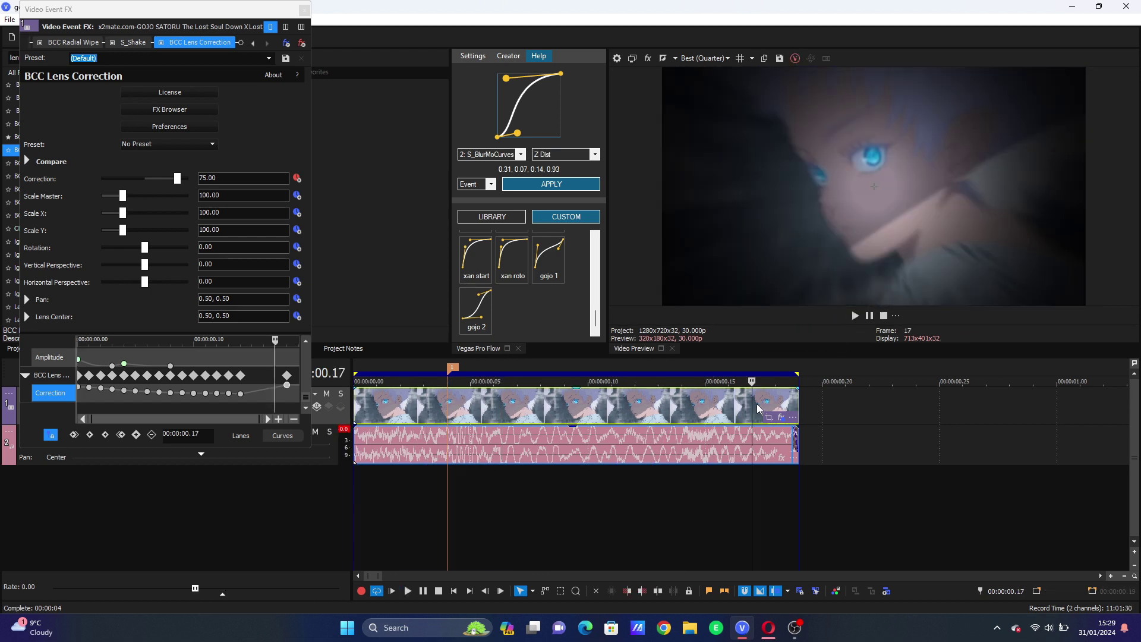
left_click(473, 324)
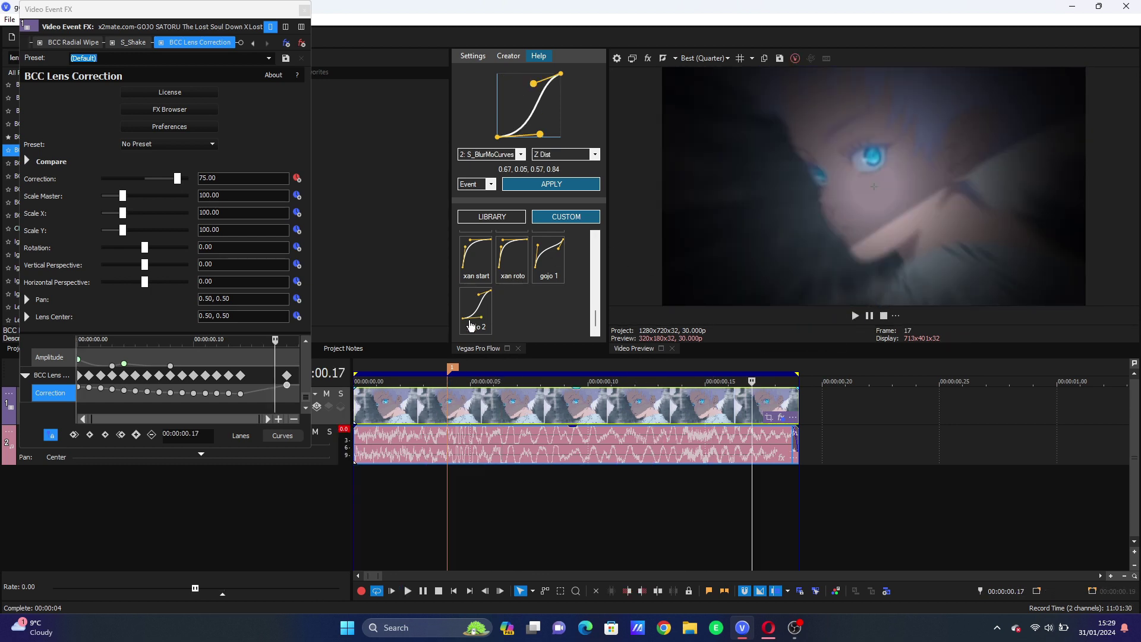
left_click(498, 154)
left_click(488, 228)
left_click(525, 187)
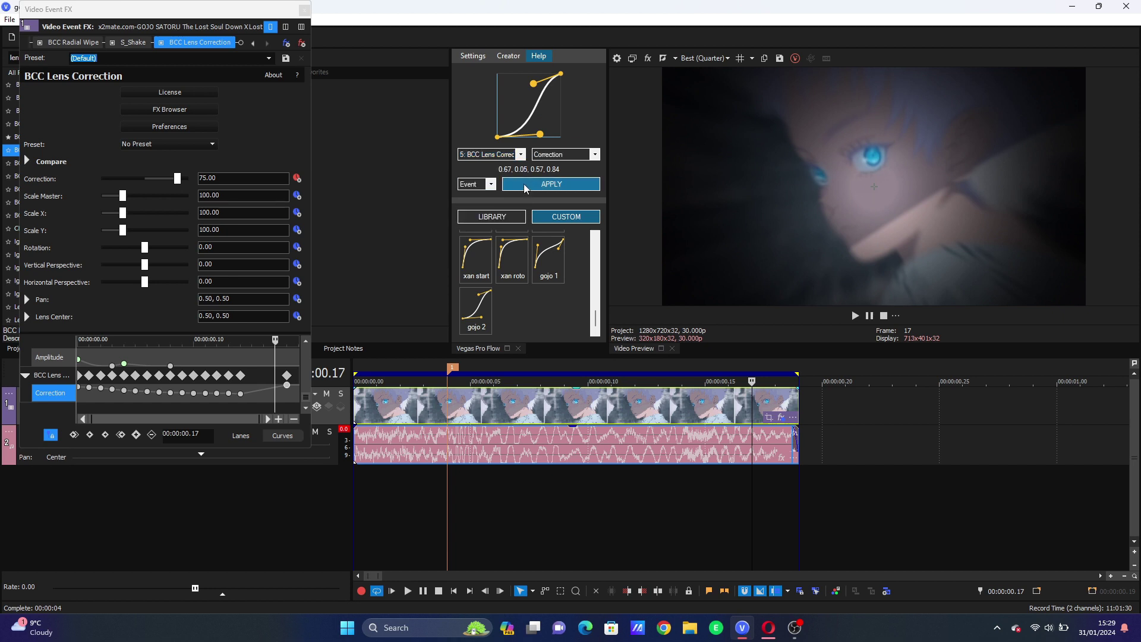
left_click(488, 419)
key("space")
key("space")
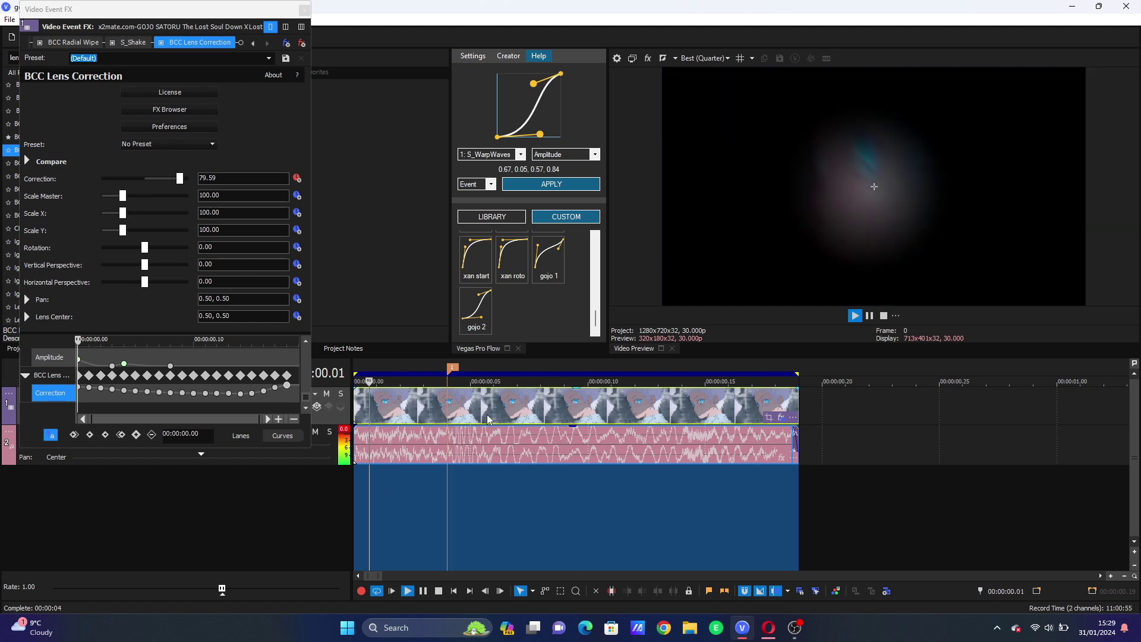
left_click(475, 415)
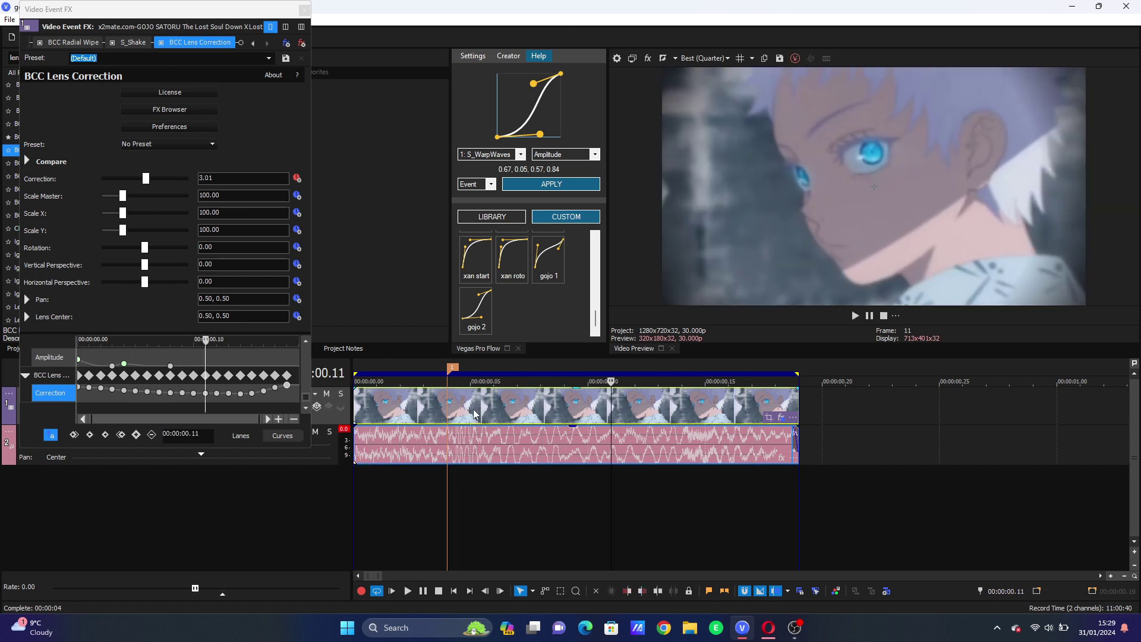
key("space")
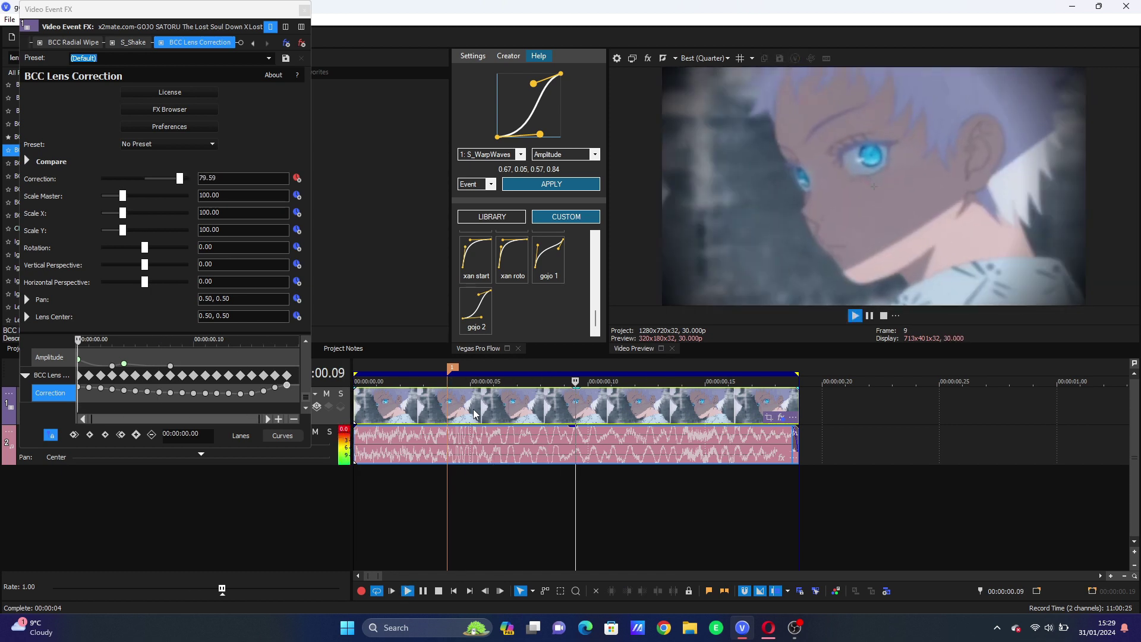
key("space")
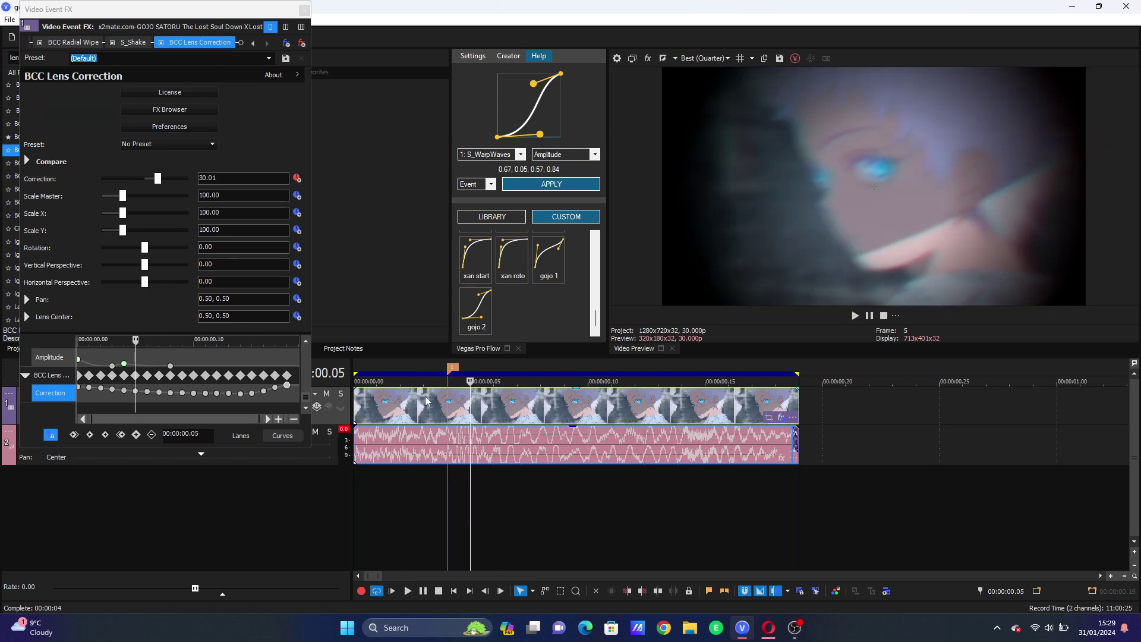
In S_BlurMoCurves, create a Shift Y keyframe of about -0.076 at 00:00:00.07.
left_click_drag(266, 334, 262, 192)
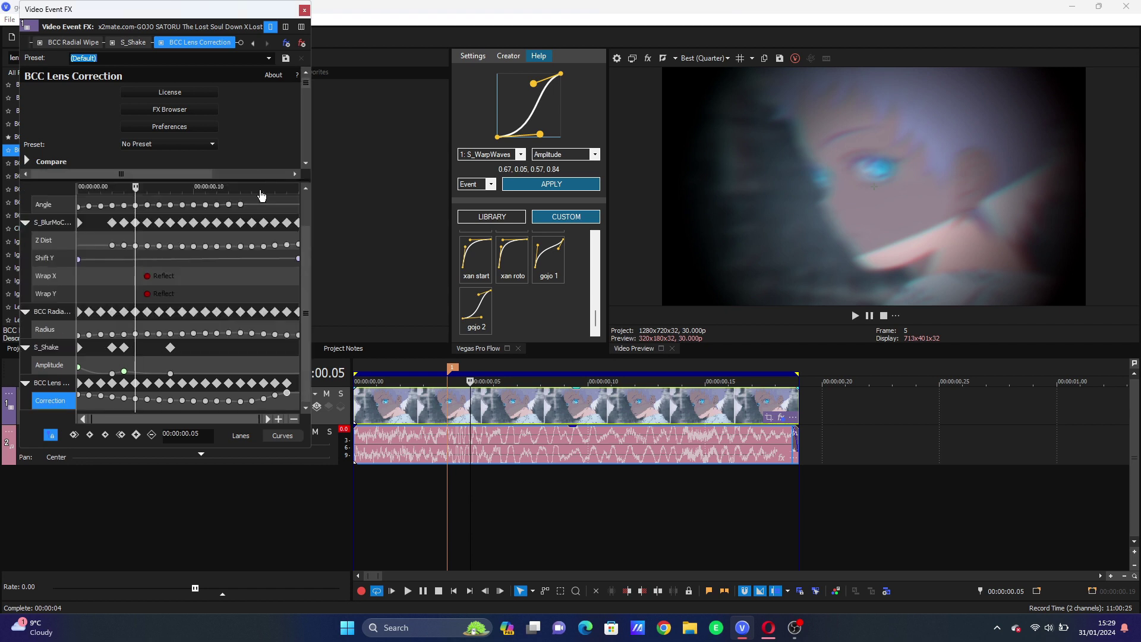
left_click(58, 270)
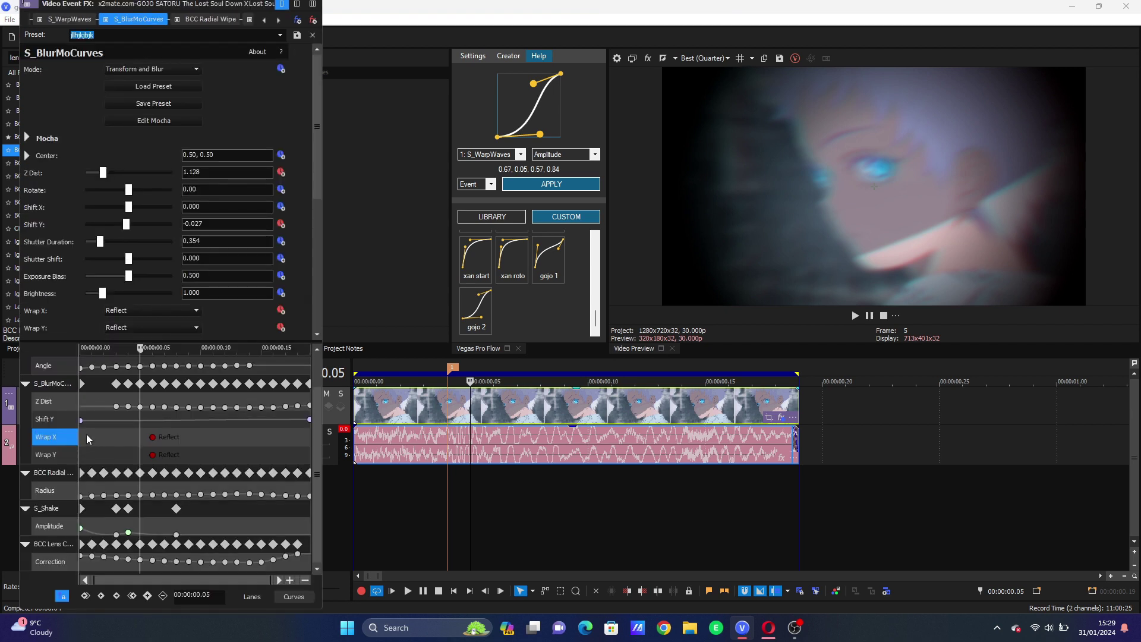
left_click_drag(83, 422, 169, 425)
left_click_drag(124, 229, 123, 227)
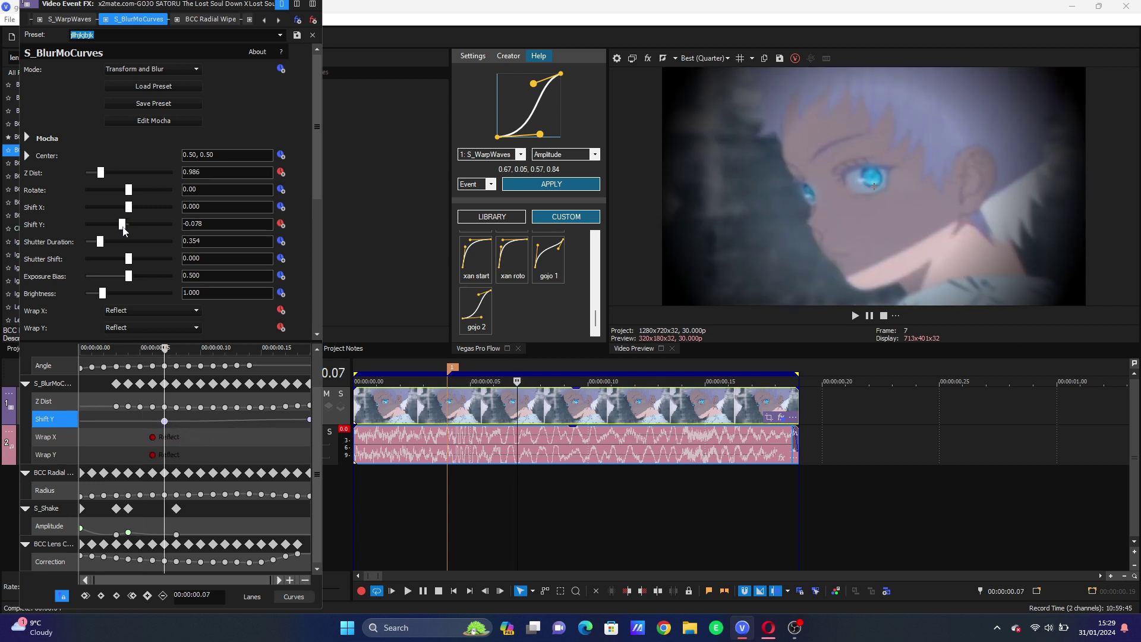
Set the starting Shift Y keyframe to about 0.024 and give it a Smooth Fade.
left_click_drag(113, 432, 80, 404)
left_click(133, 230)
right_click(82, 421)
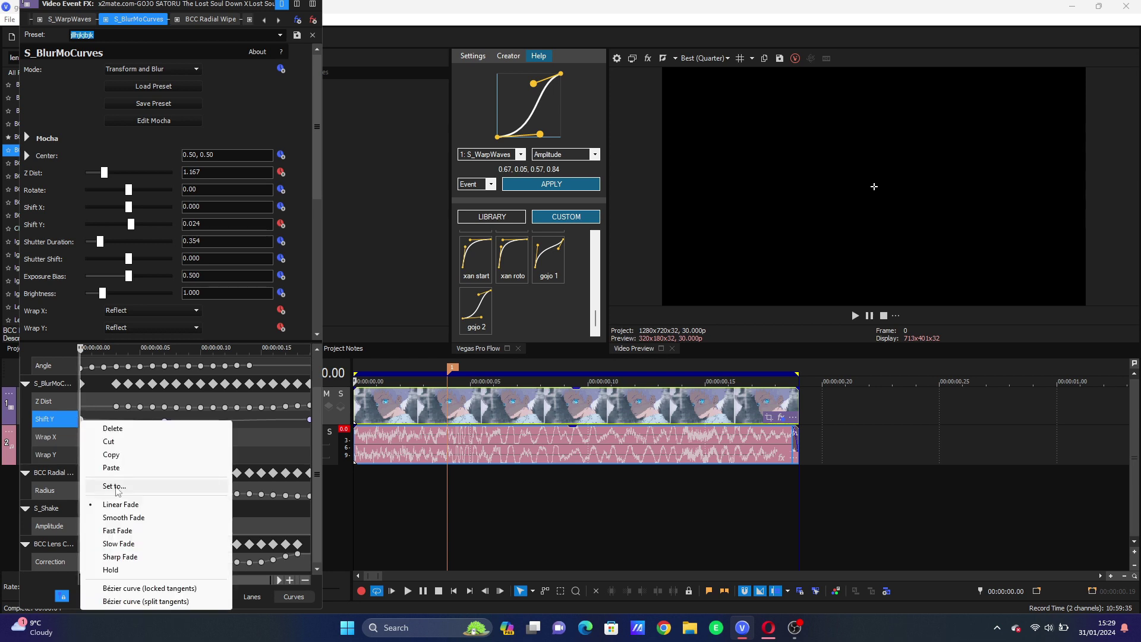
left_click(122, 517)
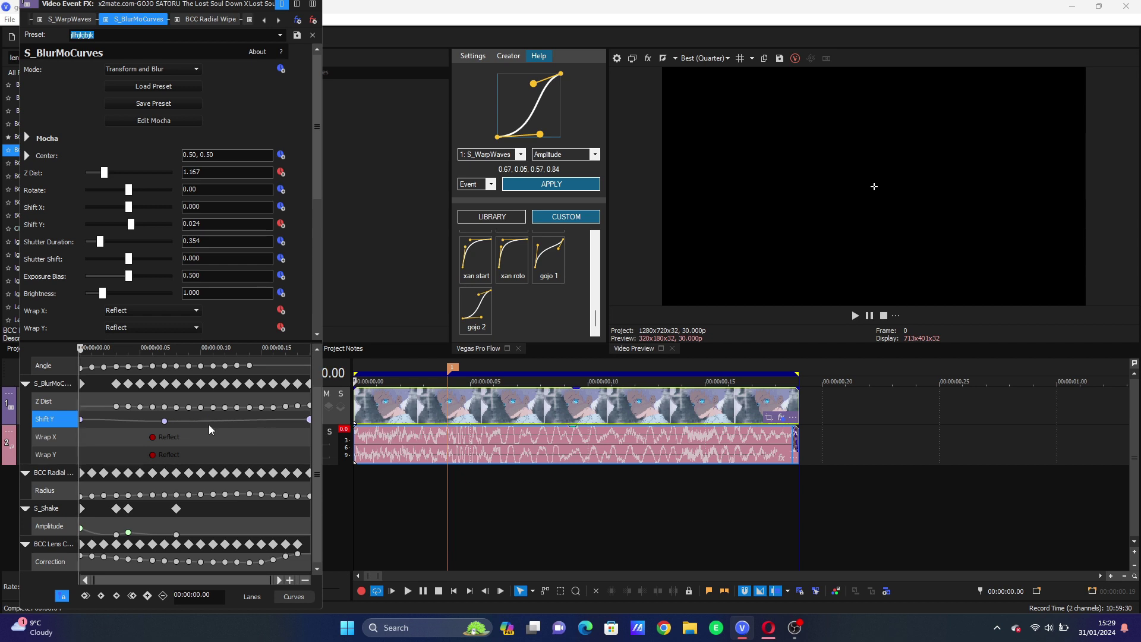
Move the middle Shift Y keyframe to 00:00:00.05 and the clip-end one to 00:00:00.17, and play the clip.
left_click_drag(116, 419, 273, 423)
left_click_drag(164, 421, 279, 451)
left_click(113, 428)
left_click(276, 445)
double_click(286, 421)
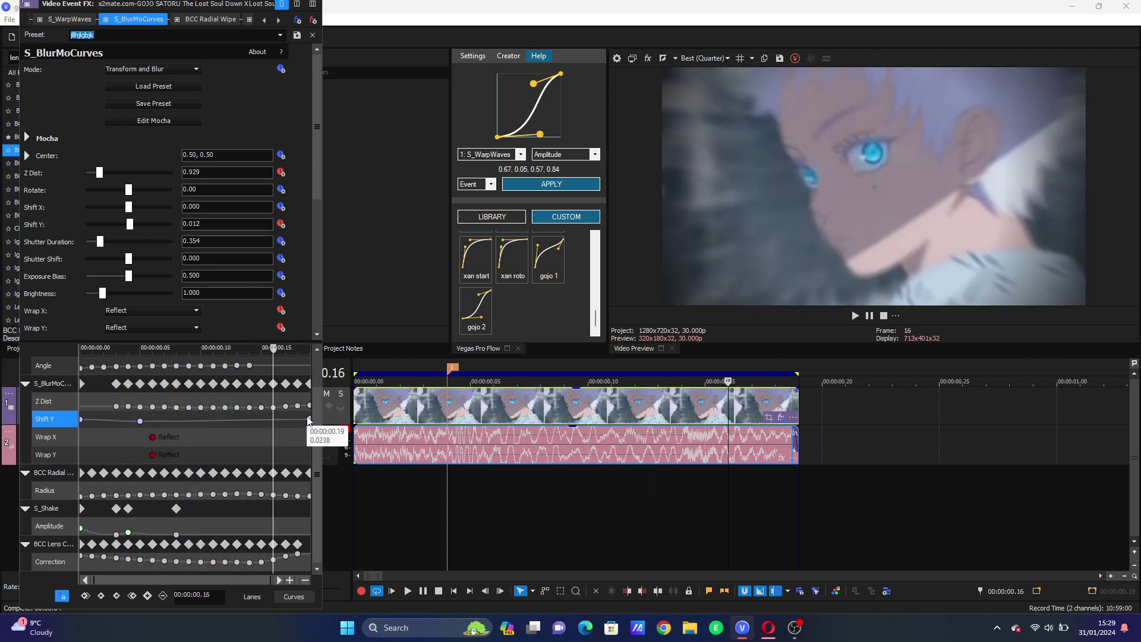
left_click_drag(212, 418, 312, 423)
double_click(569, 428)
key("space")
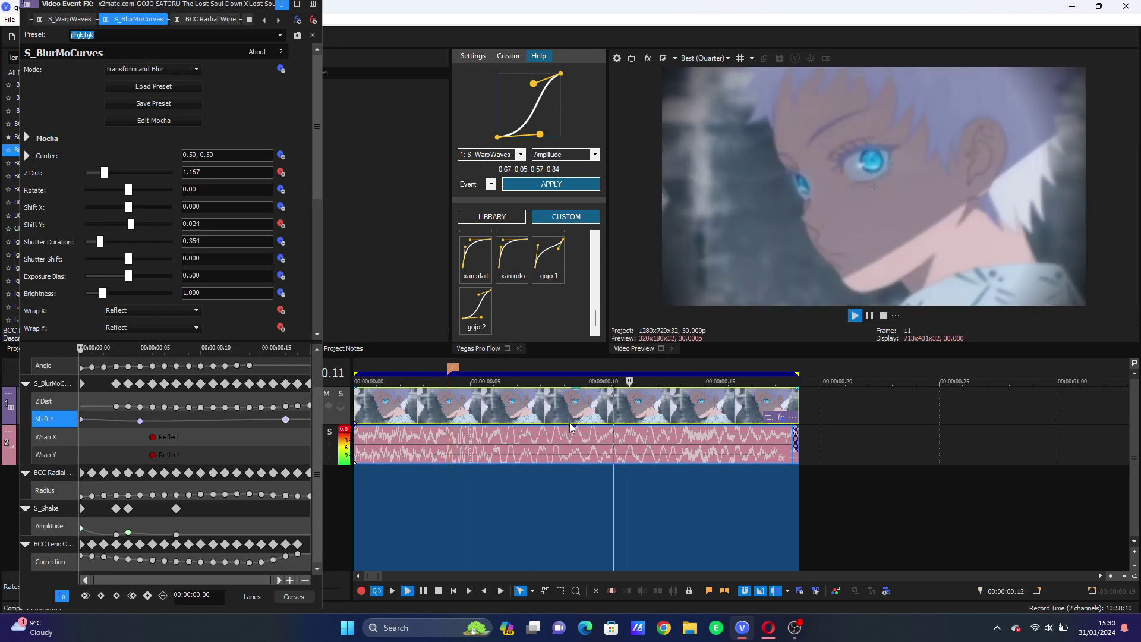
Animate the S_BlurMoCurves Rotate value, starting at 1.00 with a Smooth Fade keyframe at the clip's start.
left_click_drag(322, 1, 307, 2)
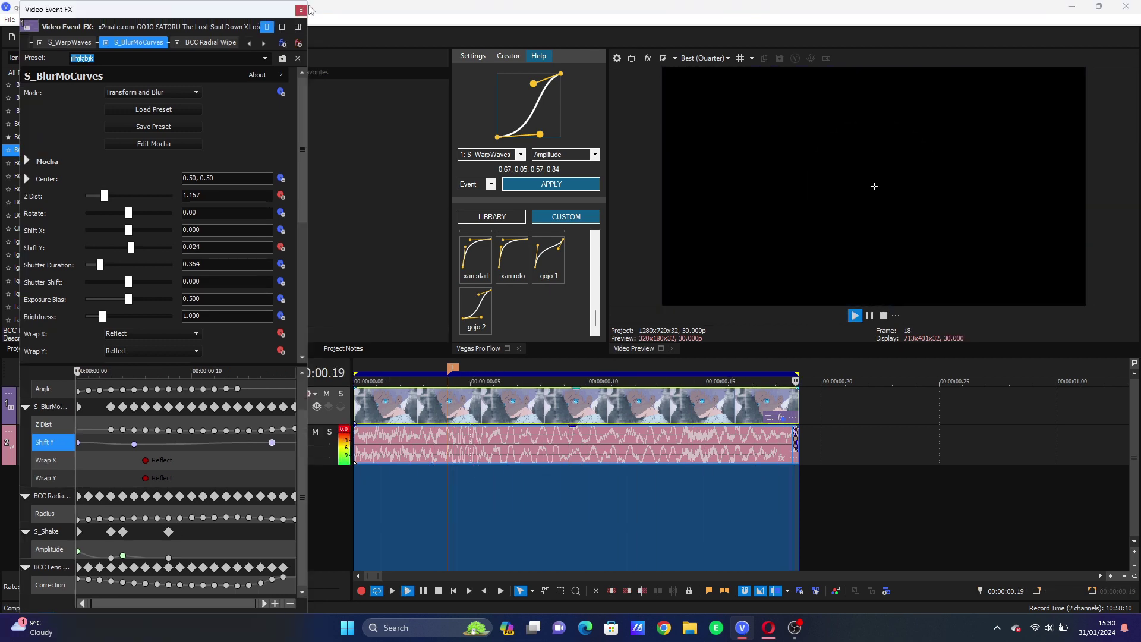
left_click(496, 414)
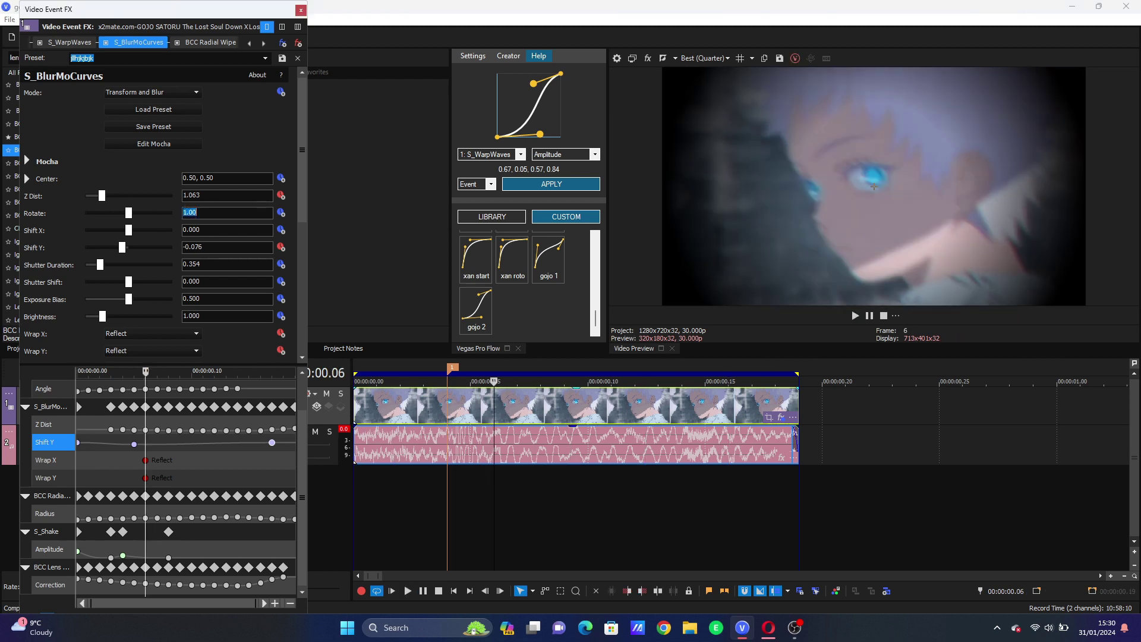
left_click(283, 214)
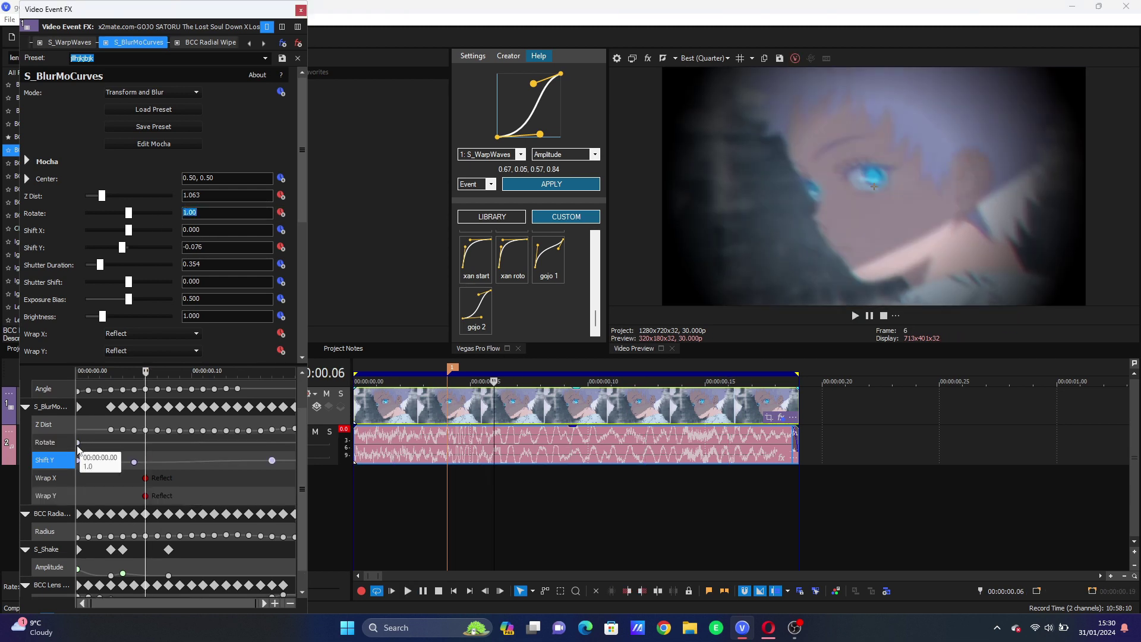
left_click(79, 443)
right_click(81, 445)
left_click(106, 352)
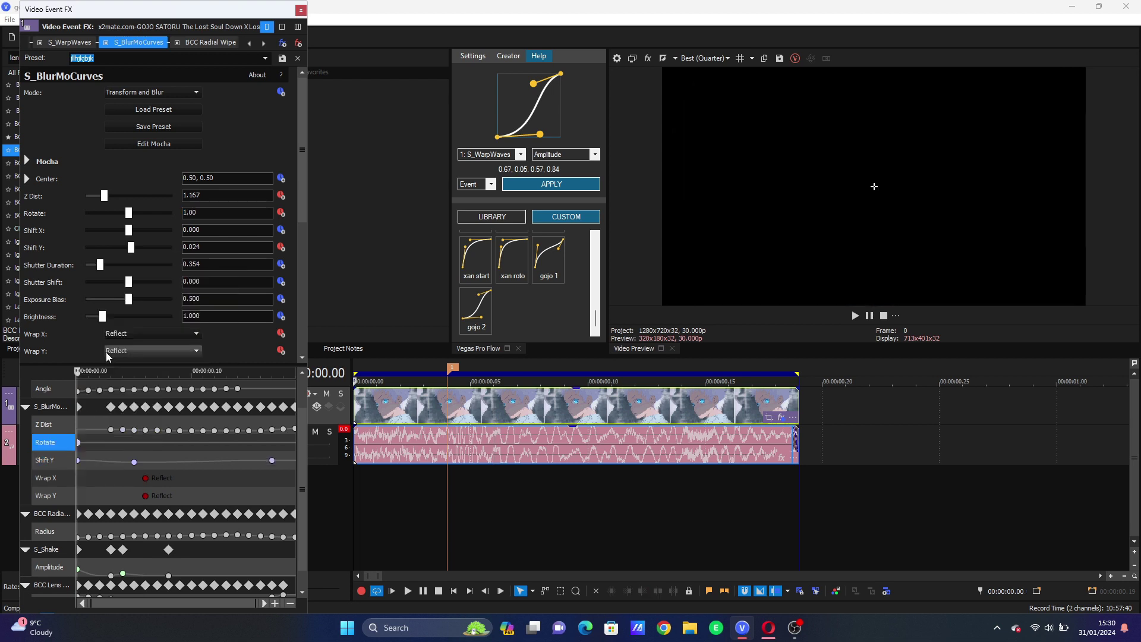
Copy the starting Rotate keyframe further along and add a -1.00 Rotate keyframe with Smooth Fade at 00:00:00.05.
left_click_drag(80, 446, 209, 443)
left_click(130, 446)
left_click(200, 213)
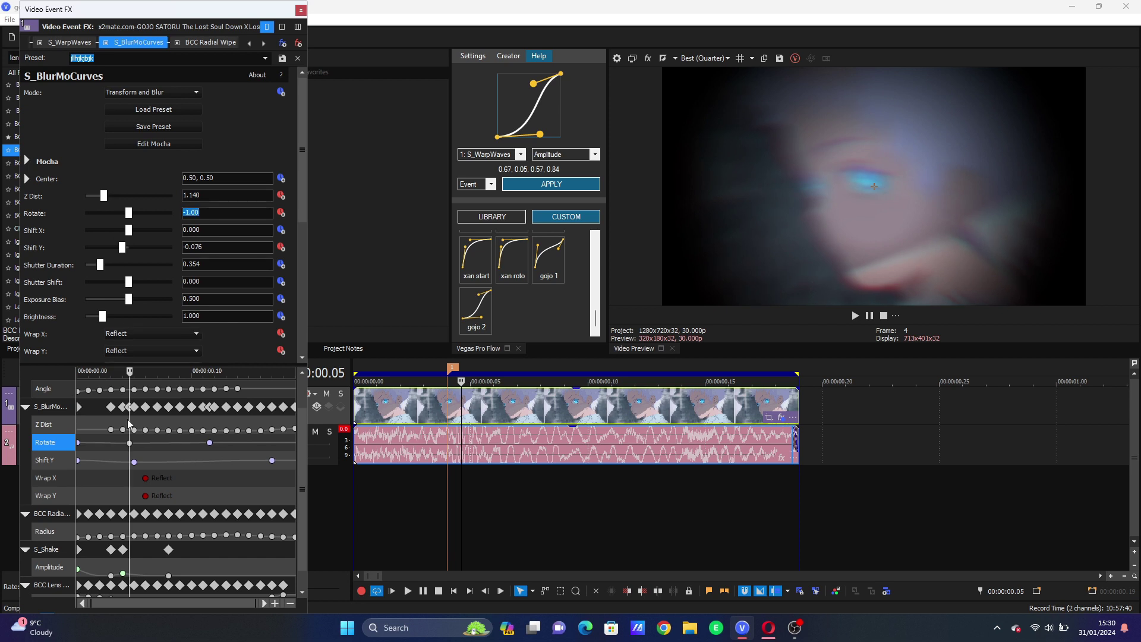
right_click(130, 443)
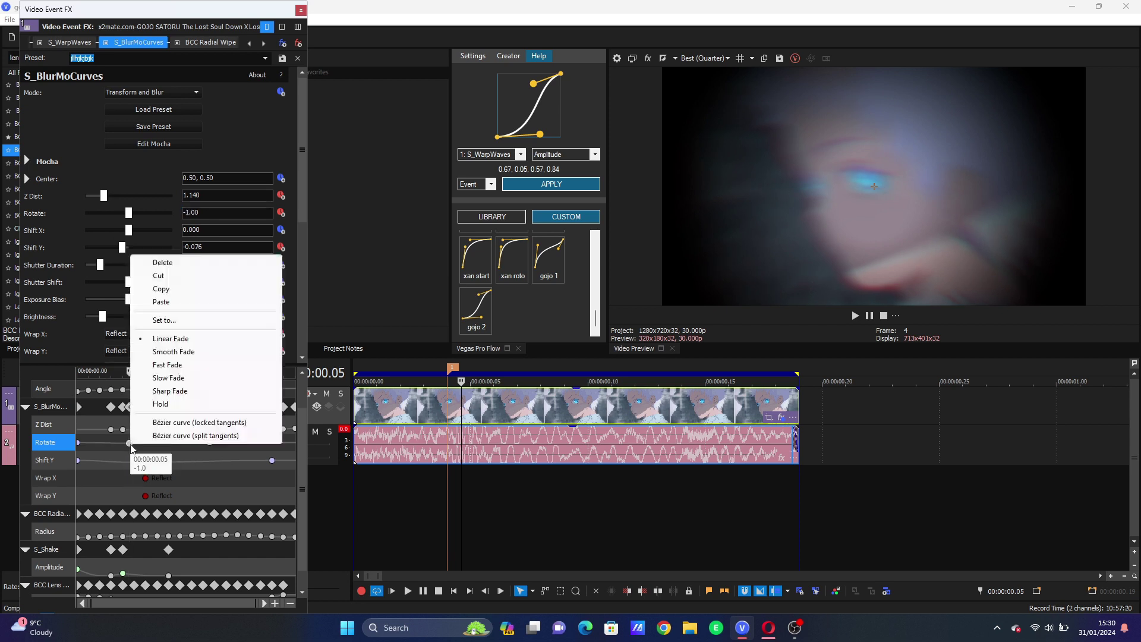
left_click(173, 352)
Place Rotate keyframes of 1.00 at 00:00:00.09 and at the clip's end, and review the playback.
key("End")
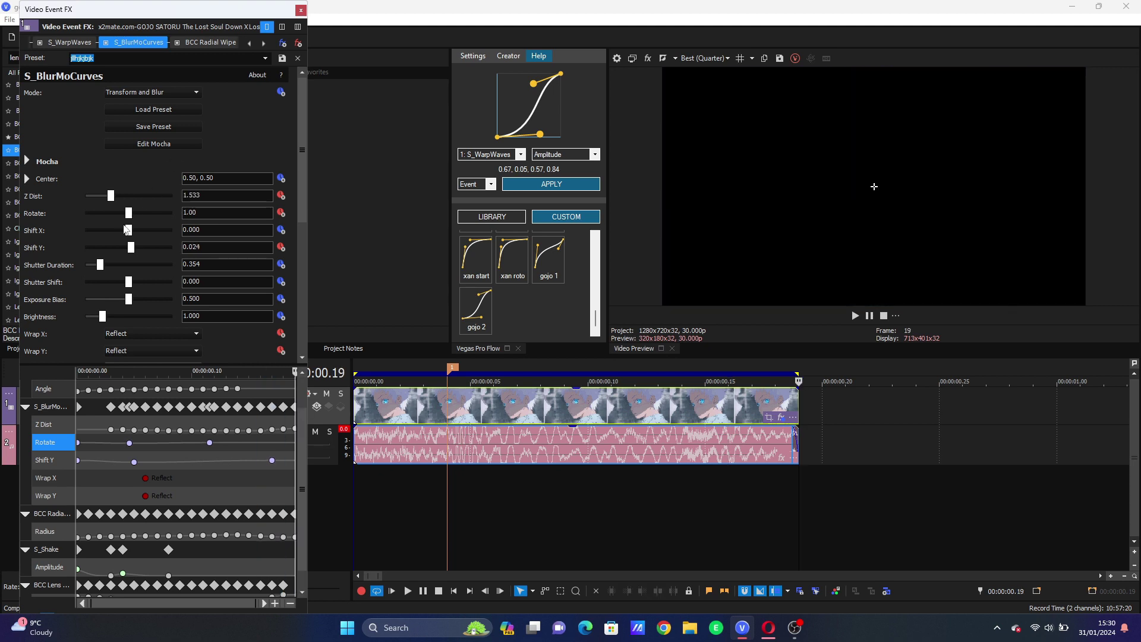
double_click(472, 410)
key("space")
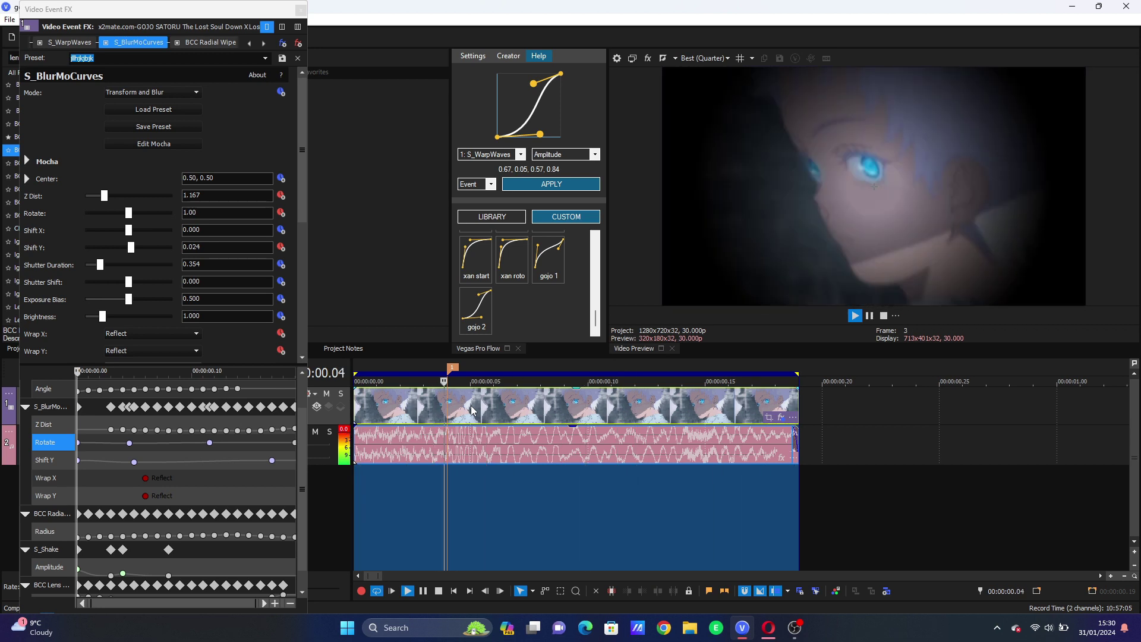
key("space")
double_click(180, 443)
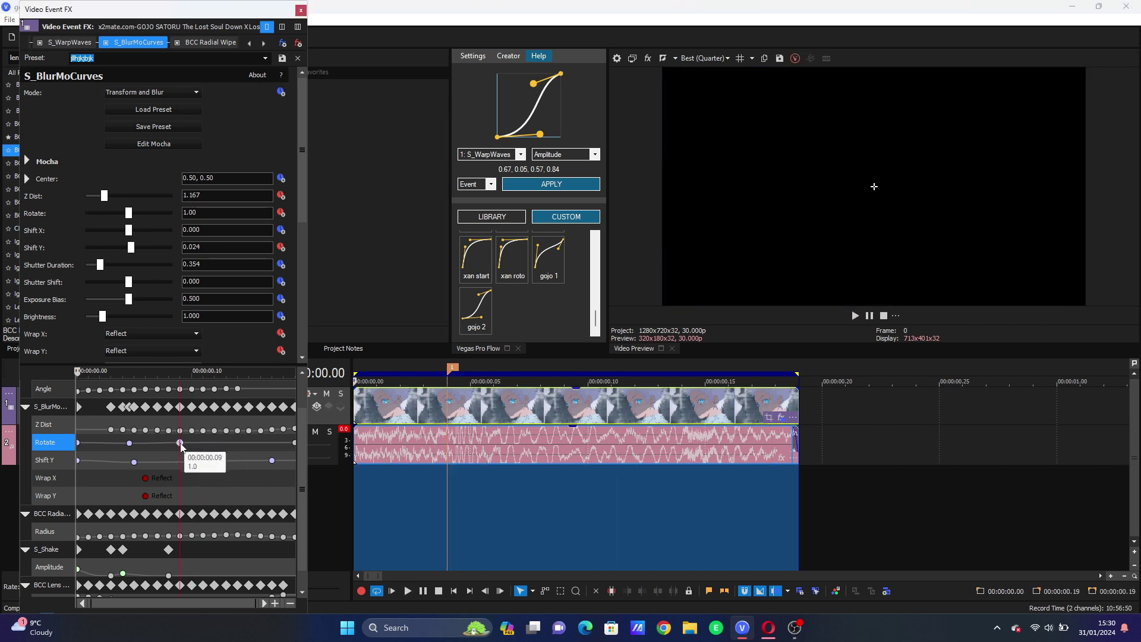
left_click(511, 410)
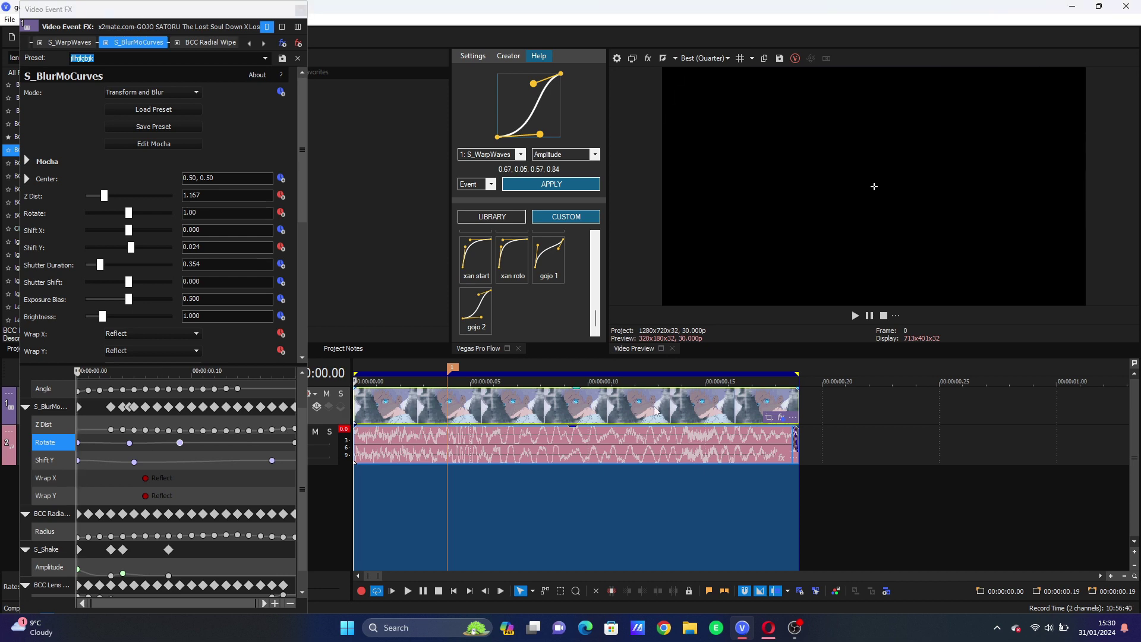
Search the video effects for blurmot and add S_BlurMotion with the (Default)bv preset to the clip.
left_click(674, 398)
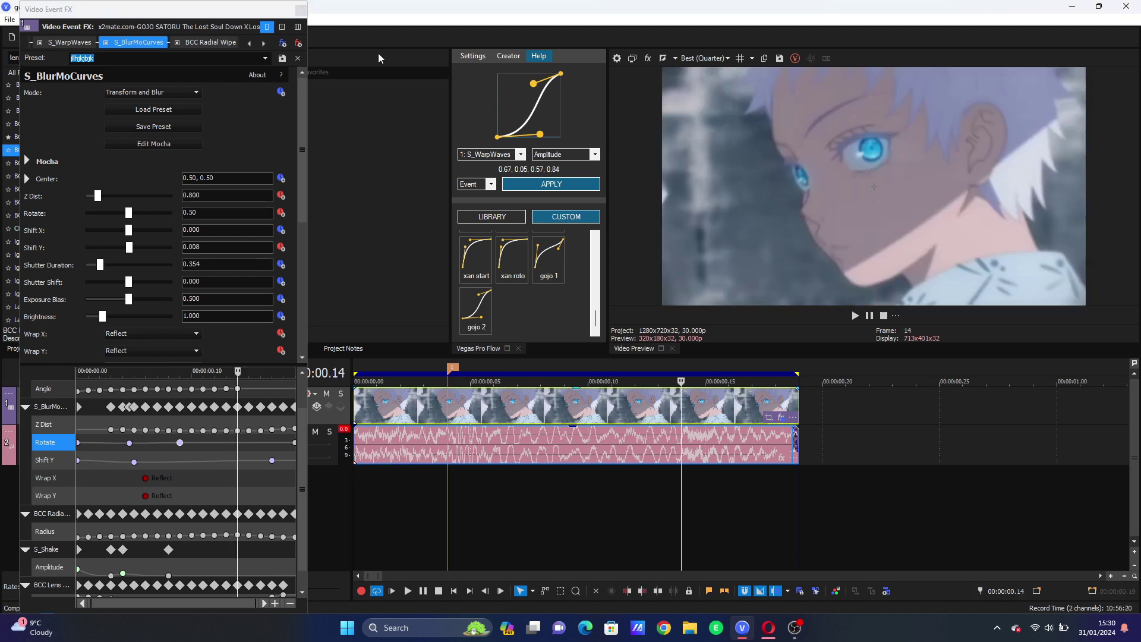
left_click(302, 10)
type("blu")
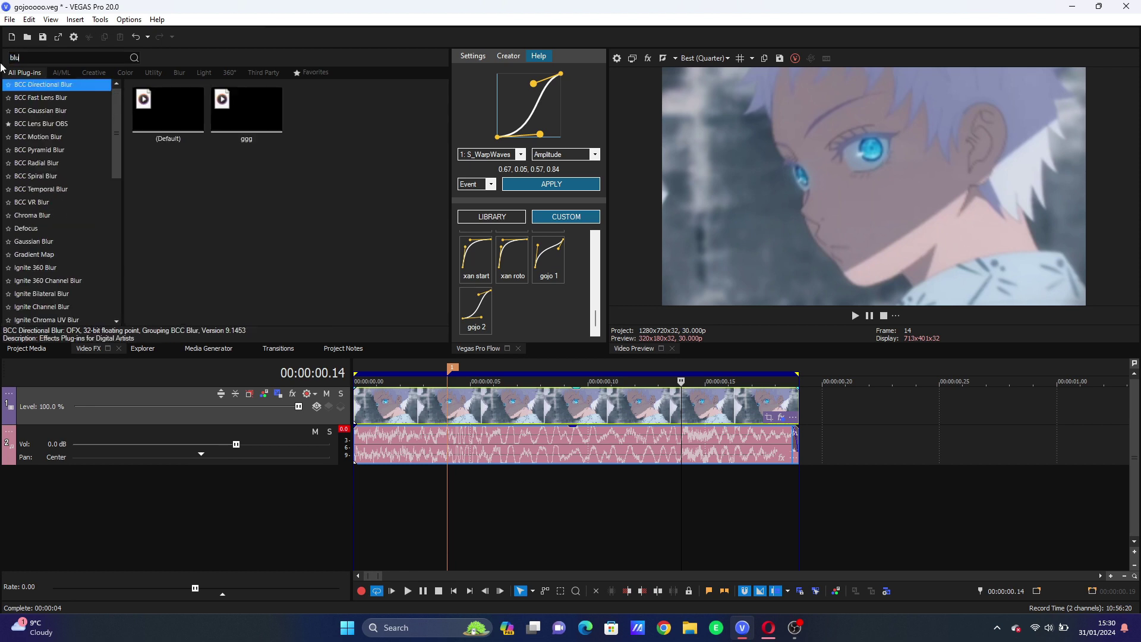
type("rmot")
double_click(218, 94)
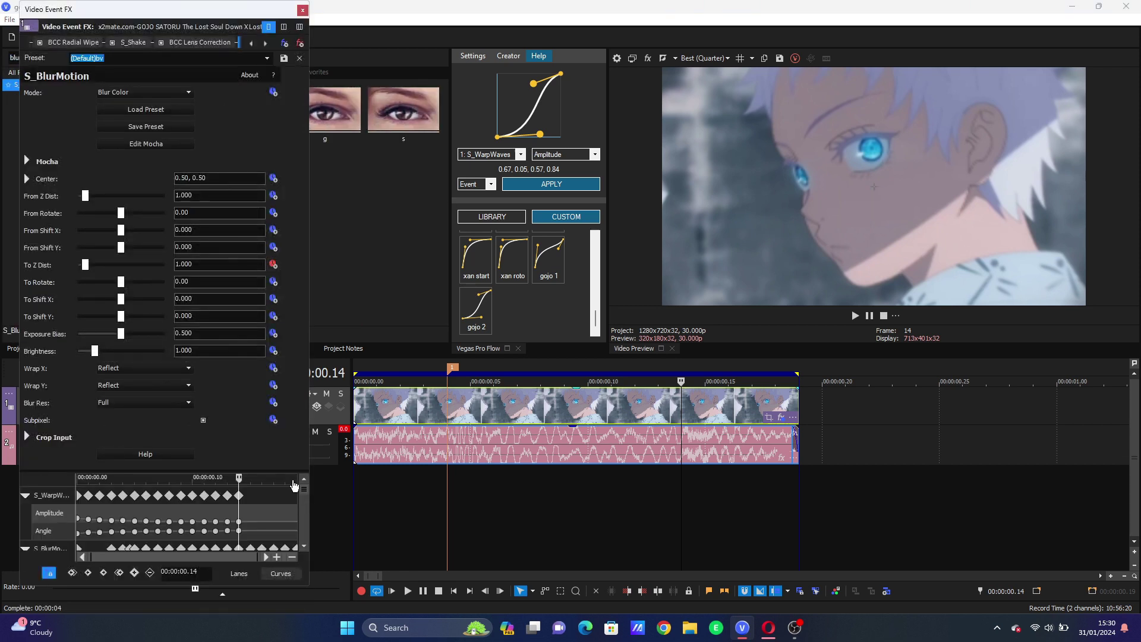
Keyframe S_BlurMotion's To Z Dist at 1.000 on 00:00:00.14 and at about 1.649 at the clip's end.
left_click_drag(288, 471, 275, 238)
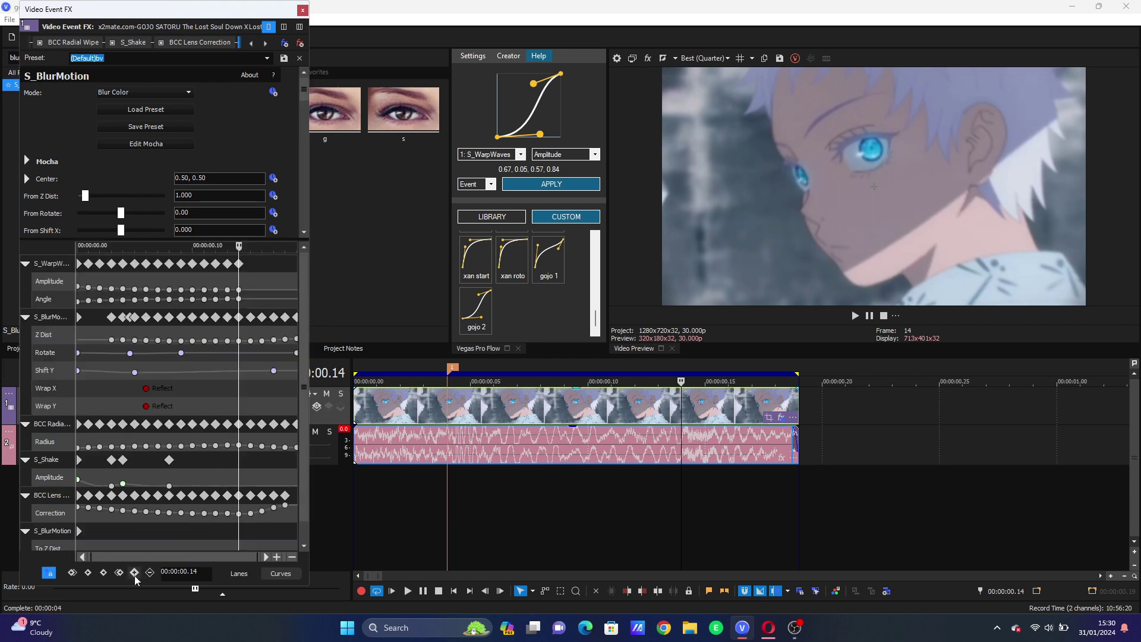
left_click_drag(304, 498, 294, 573)
left_click(282, 529)
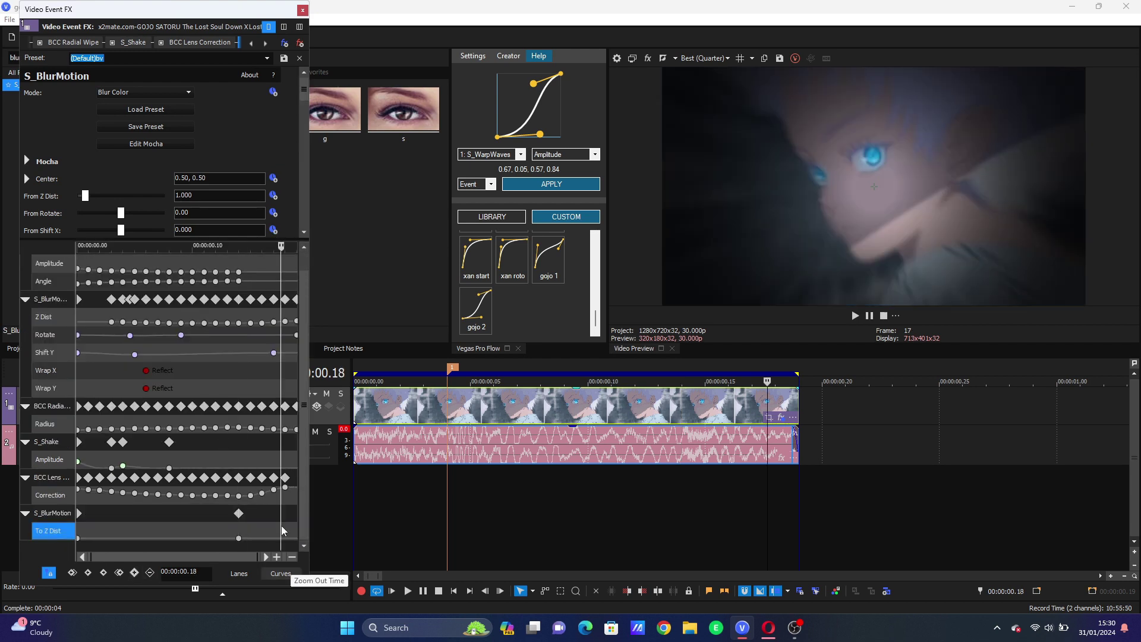
left_click_drag(304, 89, 302, 147)
left_click_drag(86, 164, 93, 166)
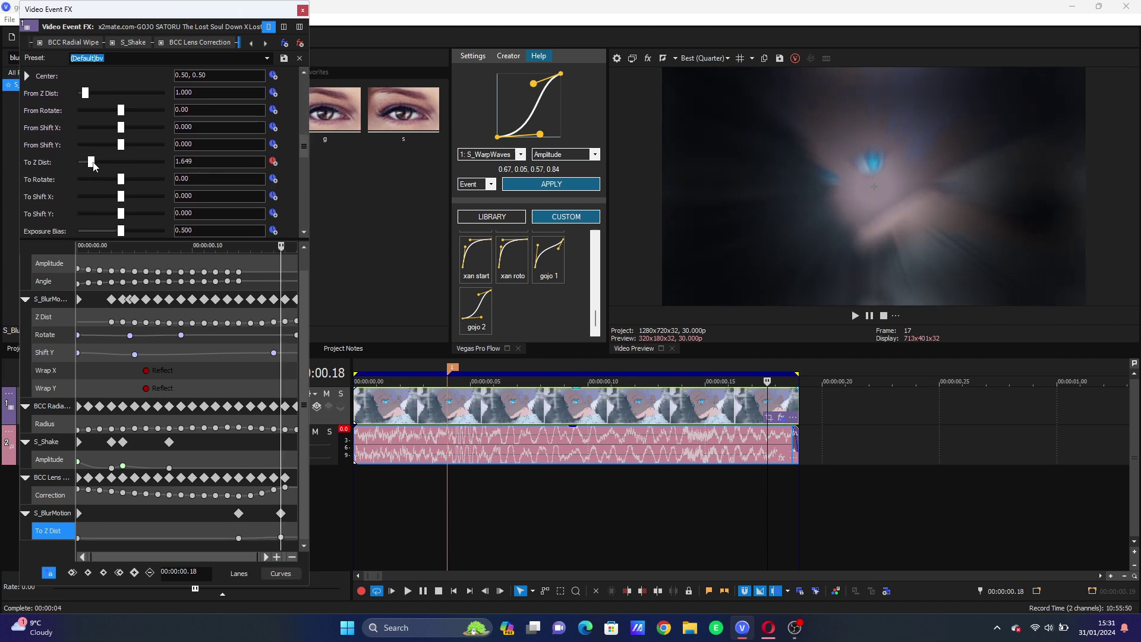
left_click_drag(281, 537, 355, 533)
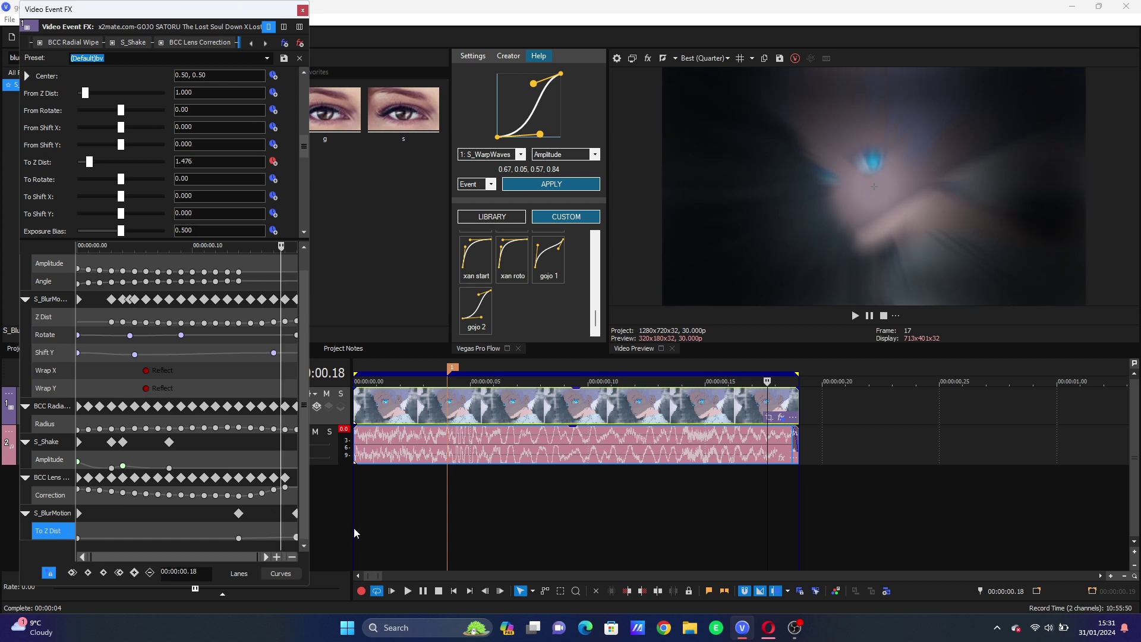
Ease the final S_BlurMotion section with the curve 0.82, 0.00, 0.91, 0.36 on To Z Dist and play the clip.
left_click(752, 407)
left_click_drag(535, 89, 550, 141)
left_click(512, 156)
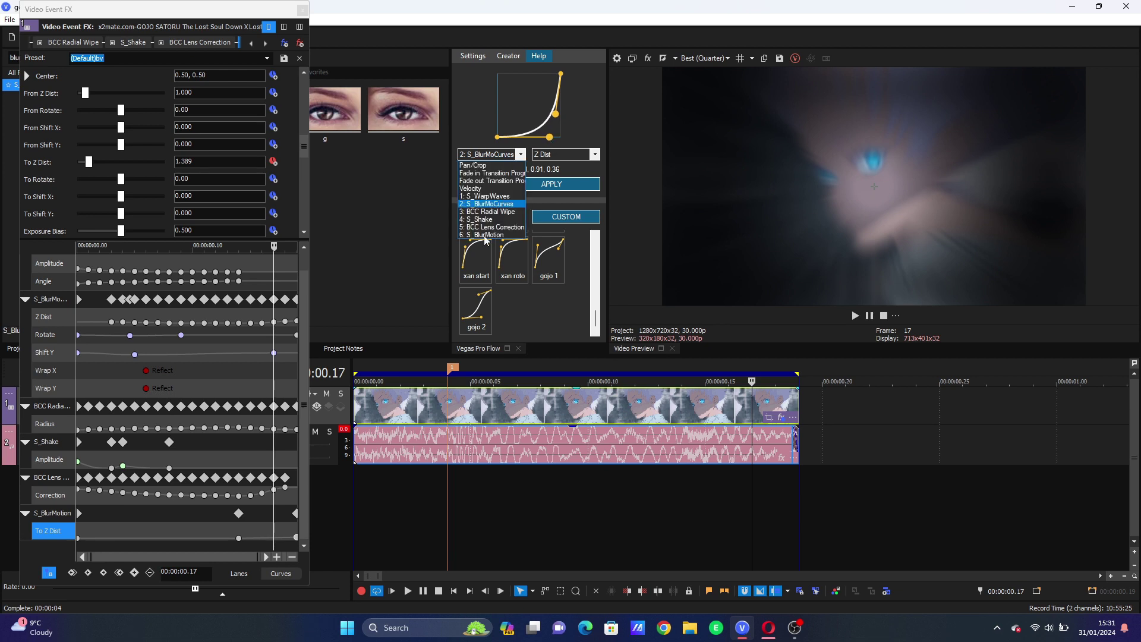
left_click(485, 235)
left_click(512, 185)
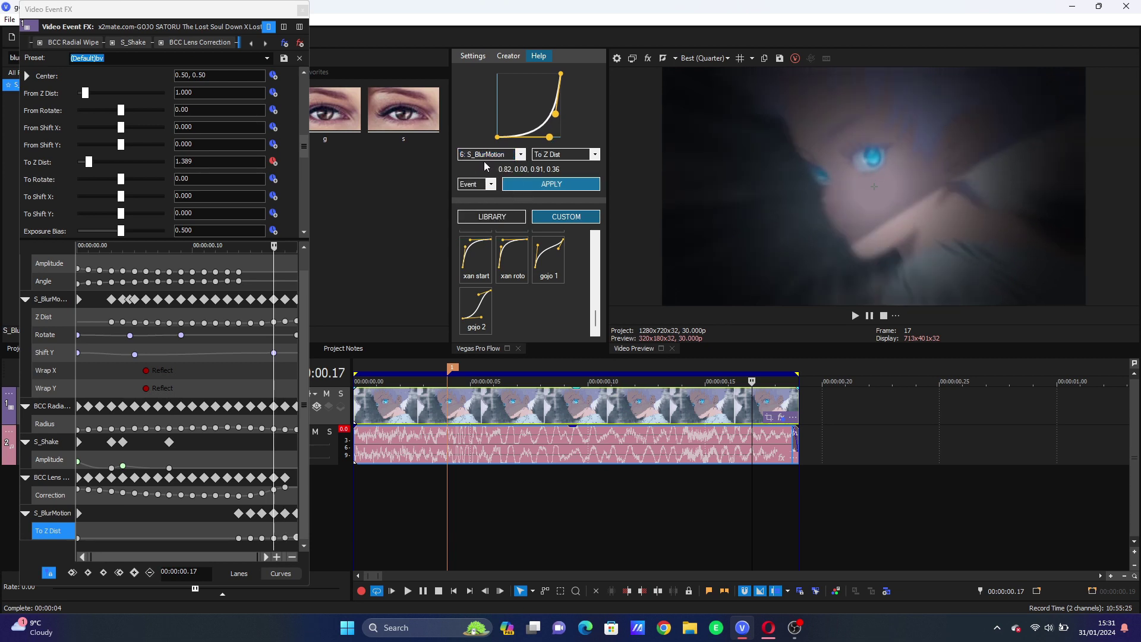
left_click(304, 11)
key("space")
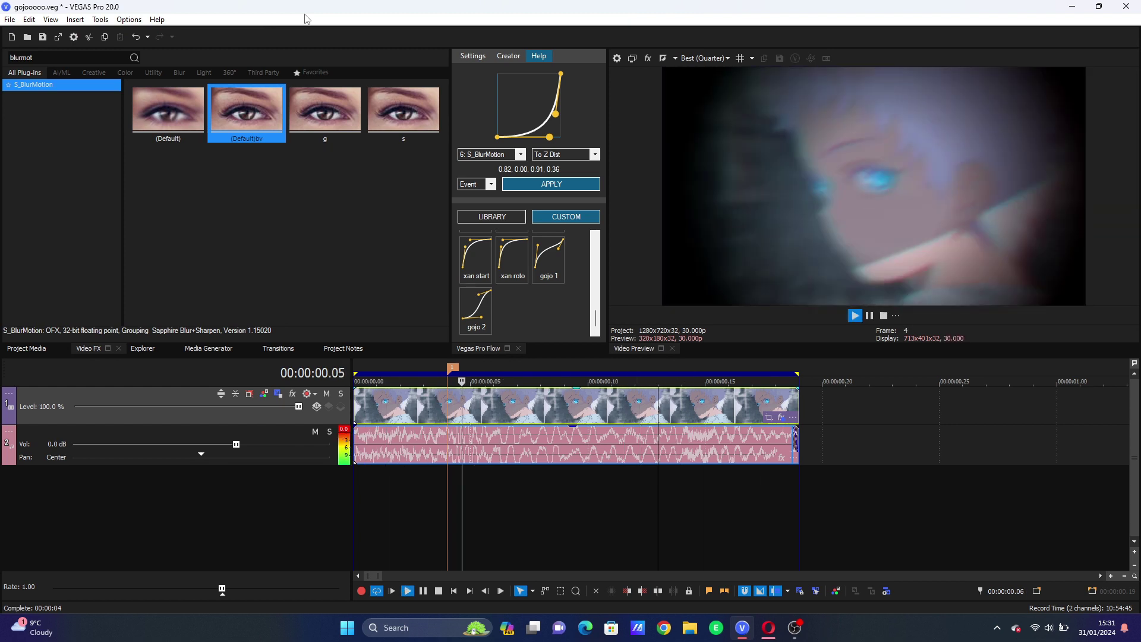
key("space")
key("space")
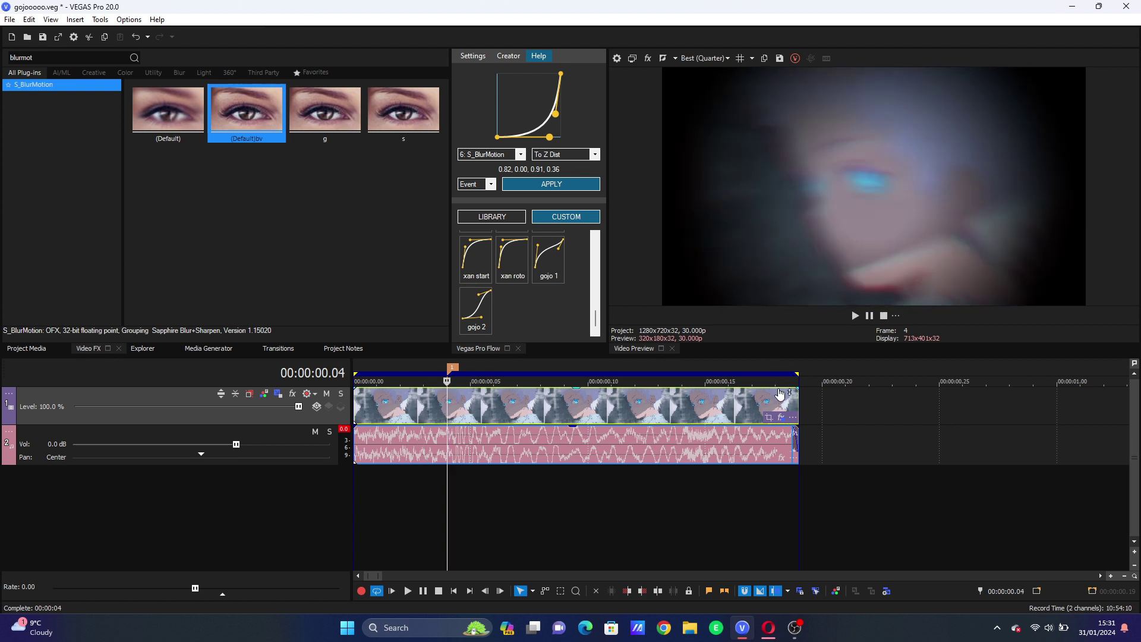
Raise S_Shake's Amplitude to about 1.667 at 00:00:00.04 and set its Tilt Rand Amp to 0.00.
left_click(781, 417)
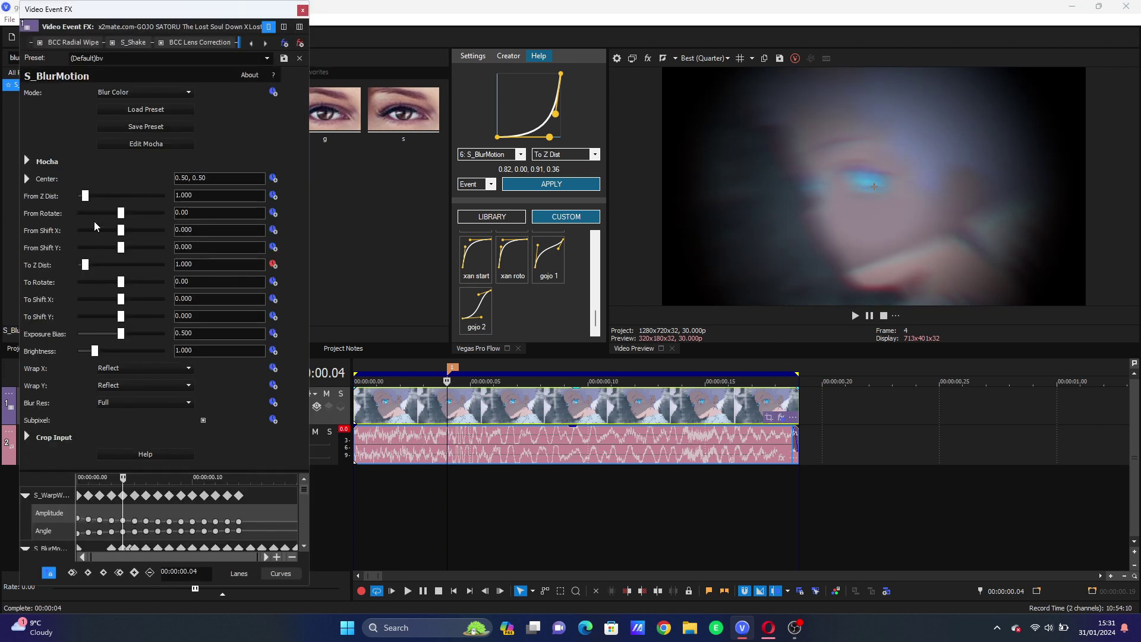
left_click(123, 38)
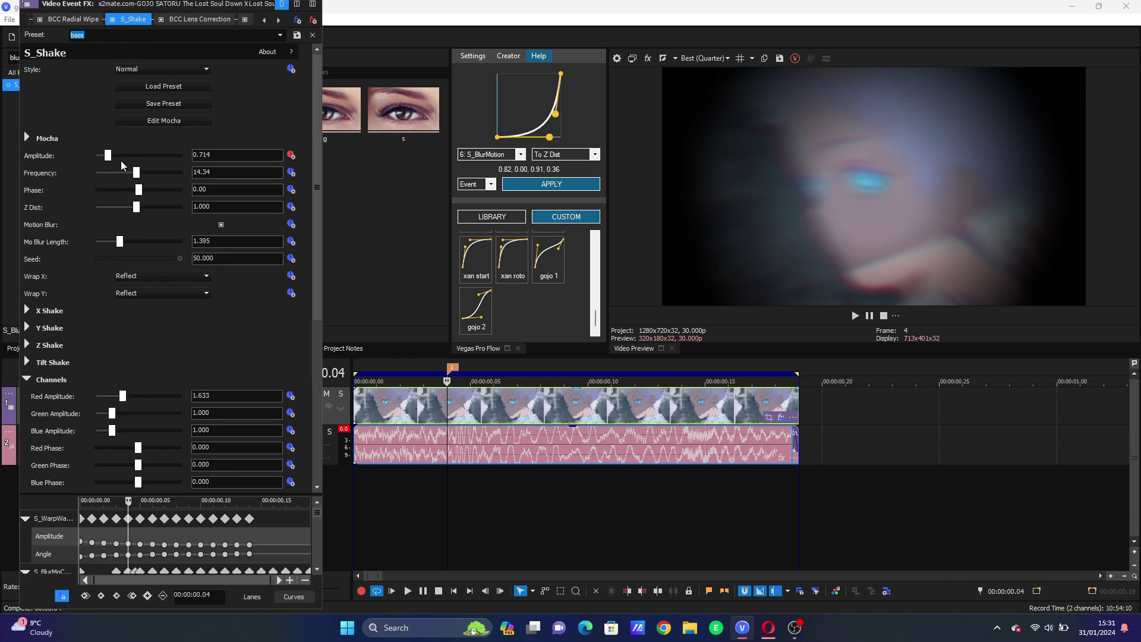
left_click_drag(124, 154, 125, 157)
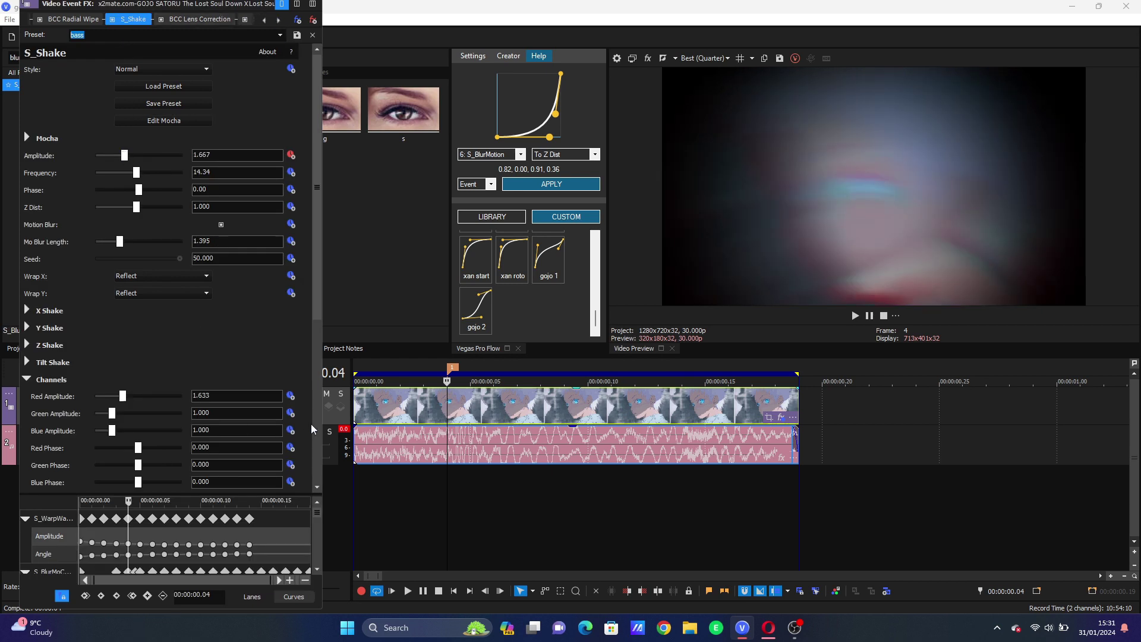
left_click(26, 362)
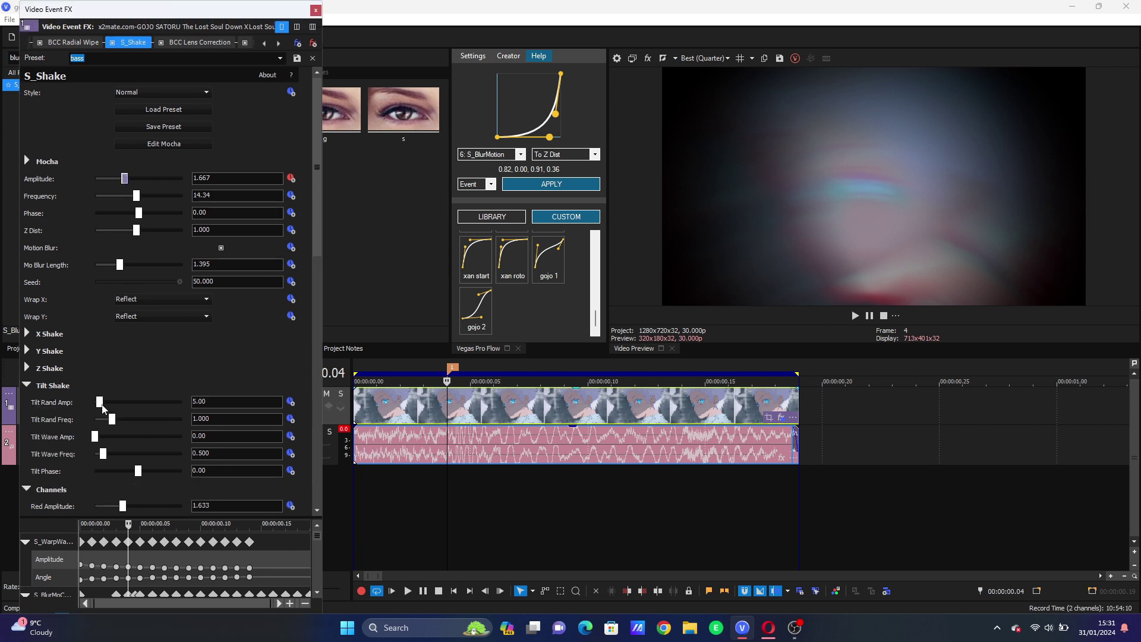
In S_BlurMoCurves, shift the starting Brightness keyframe to 00:00:00.03 and keyframe Brightness at about 1.565 on 00:00:00.04.
left_click(277, 43)
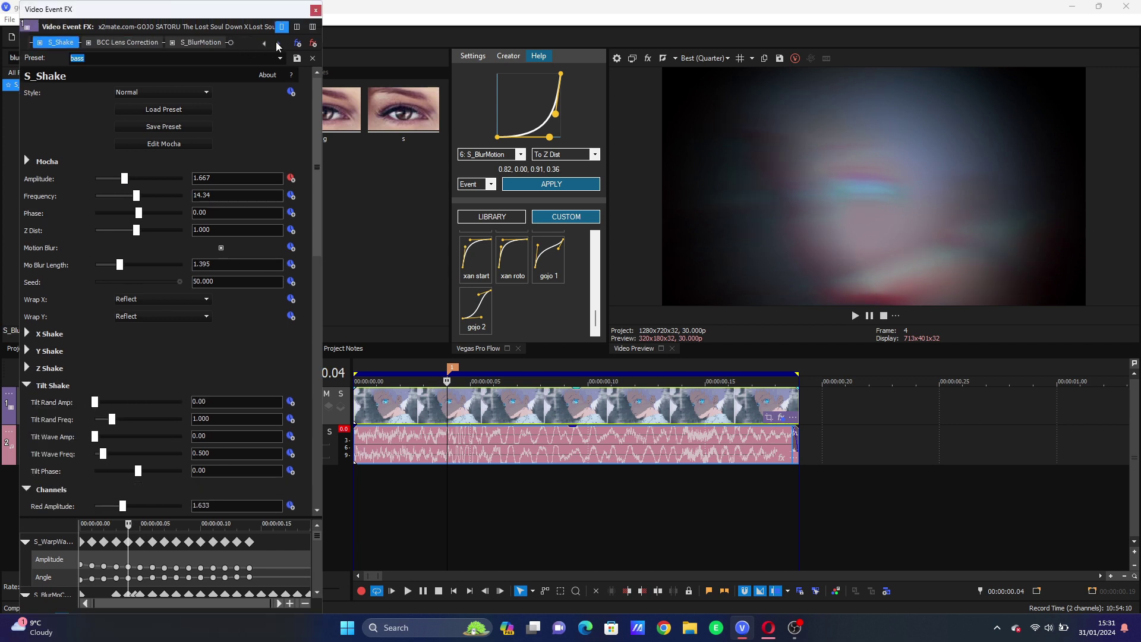
left_click(265, 43)
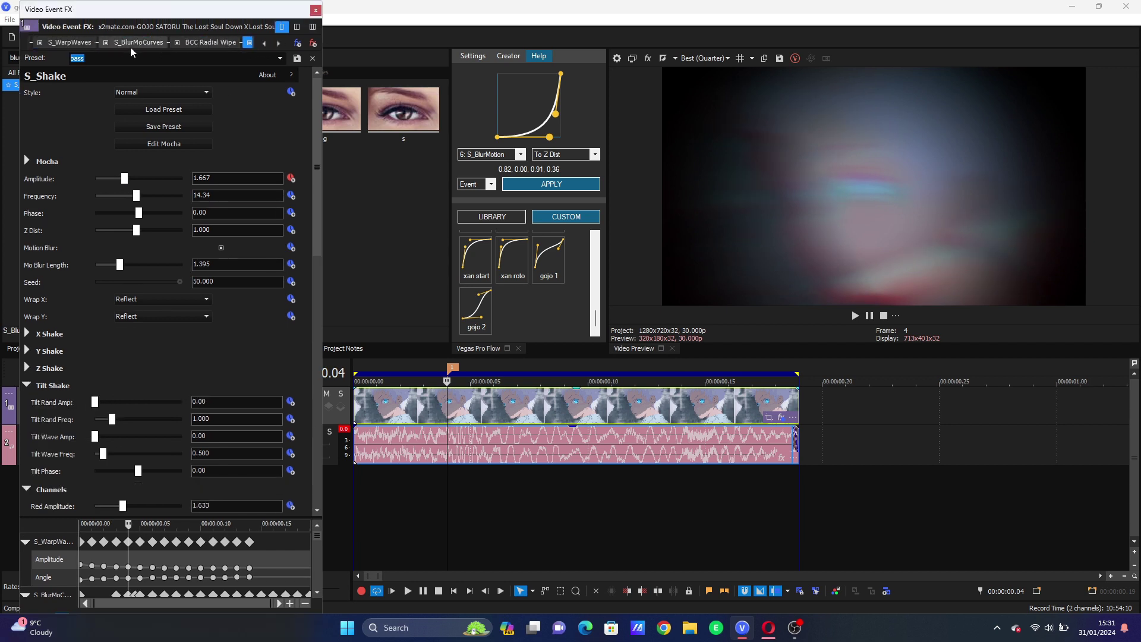
left_click(140, 42)
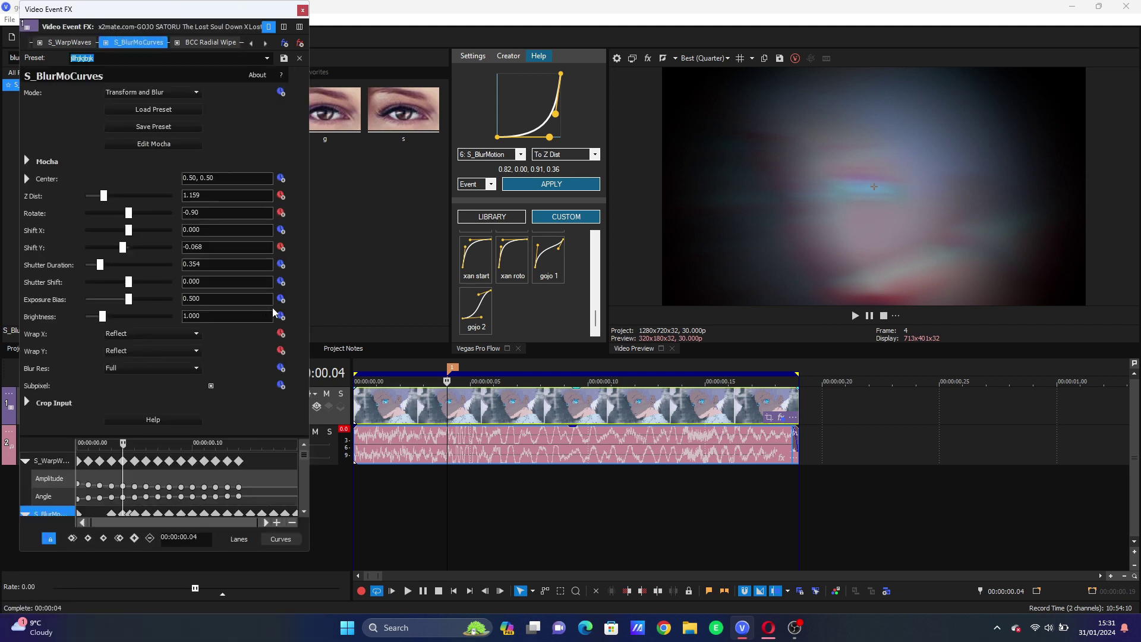
left_click_drag(231, 436, 221, 276)
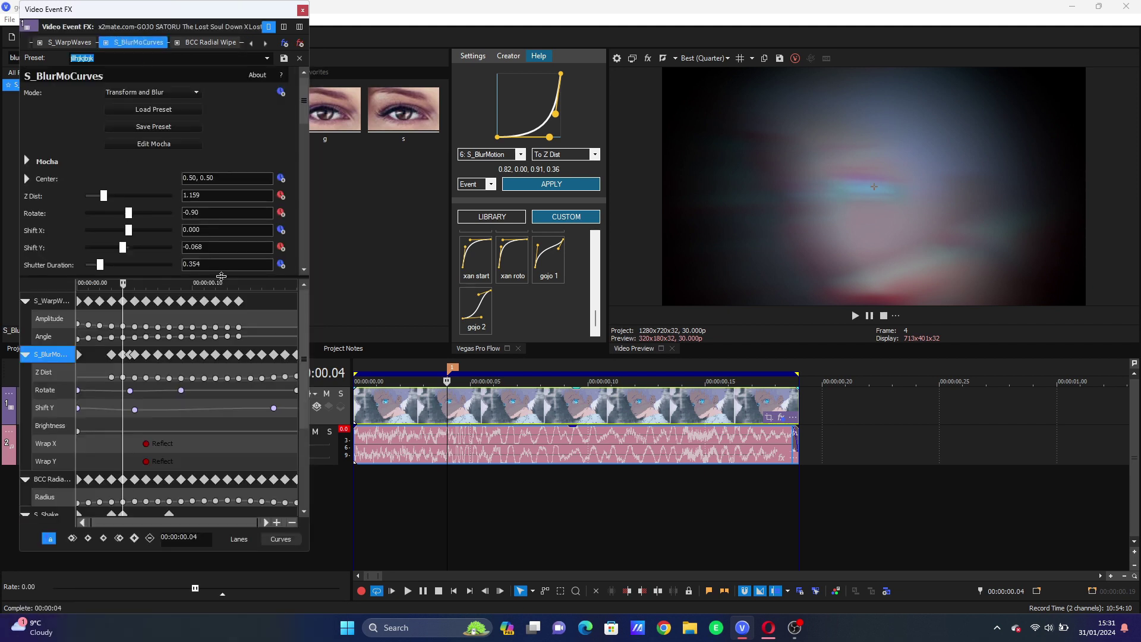
left_click(107, 432)
left_click_drag(107, 433, 120, 432)
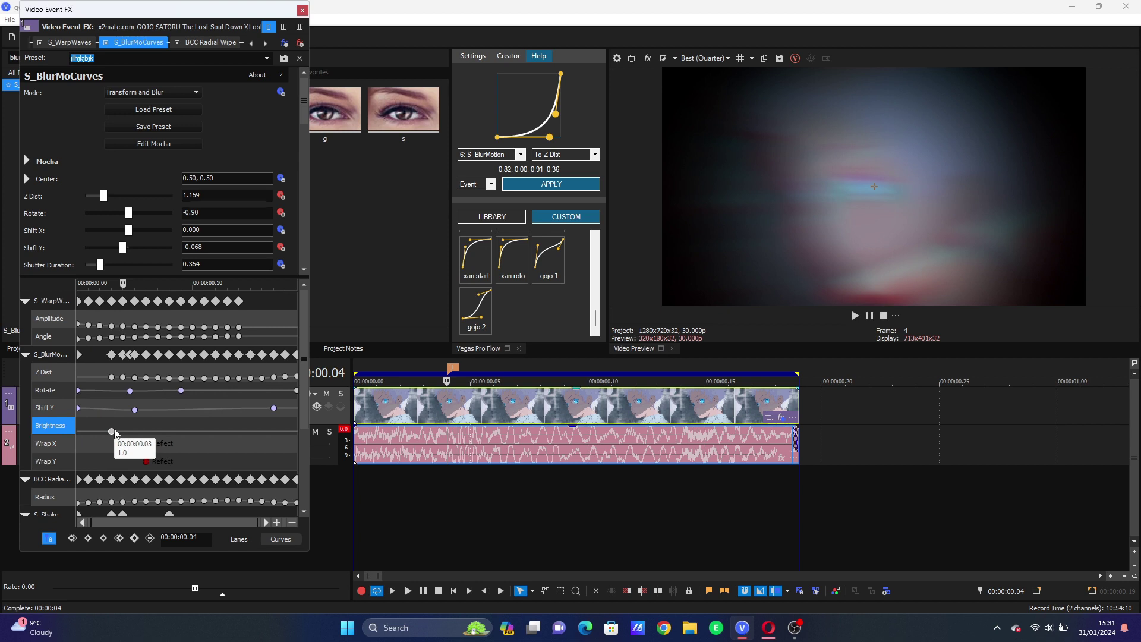
left_click(126, 429)
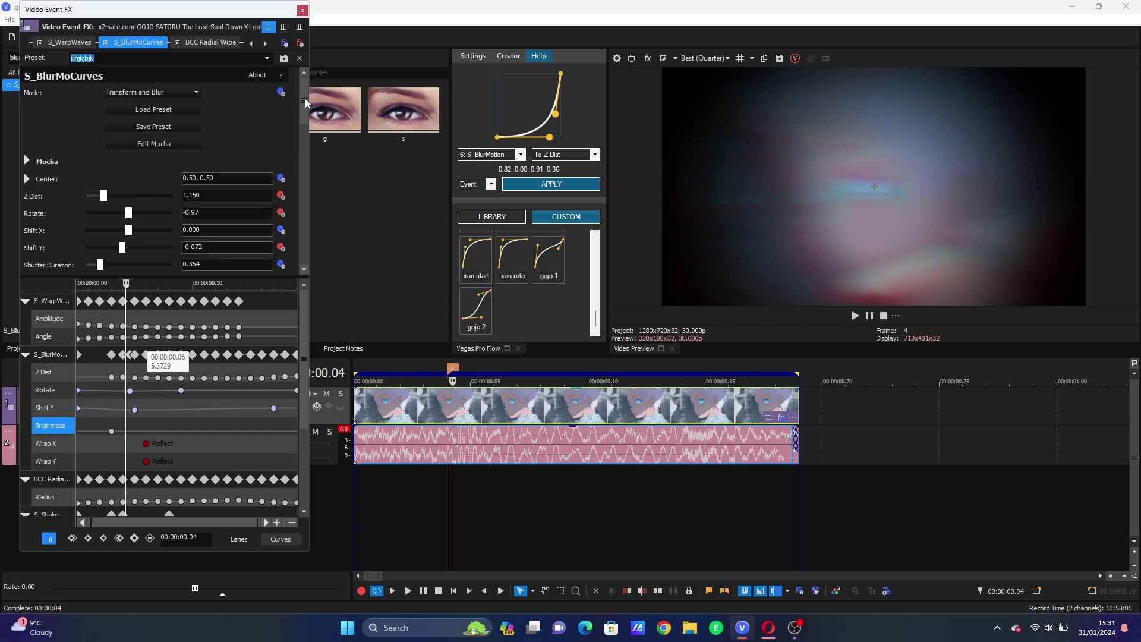
scroll(305, 98, "down", 5)
left_click(112, 163)
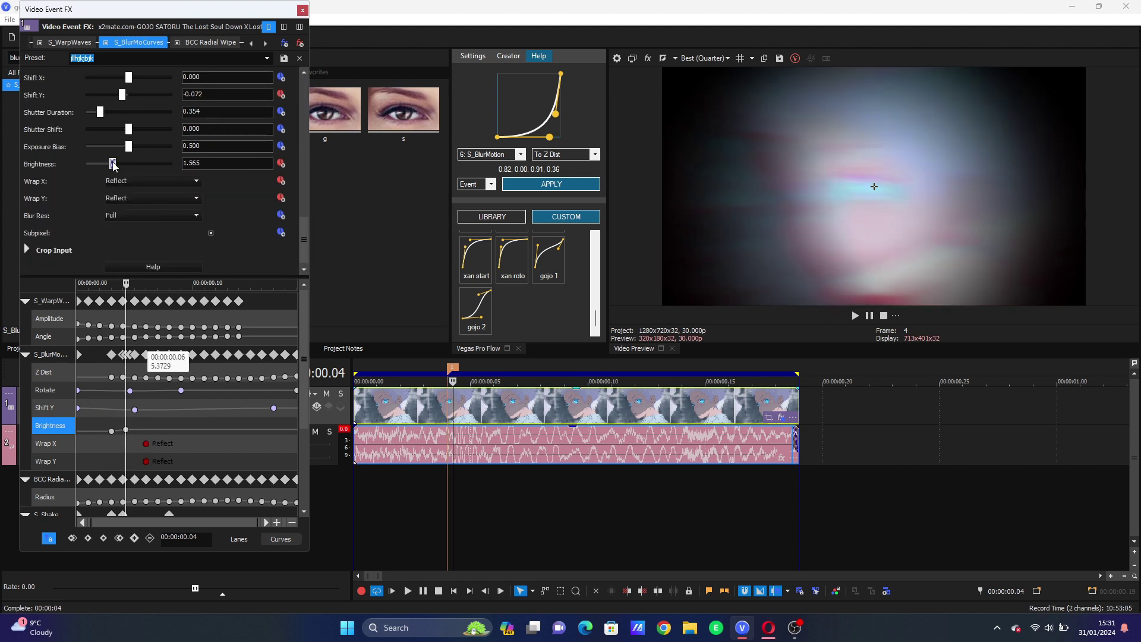
Add a Brightness keyframe of 1.0 at the clip's end, set the 00:00:00.04 one to Fast Fade, and play the clip.
left_click_drag(196, 425, 349, 408)
left_click(109, 169)
left_click(130, 431)
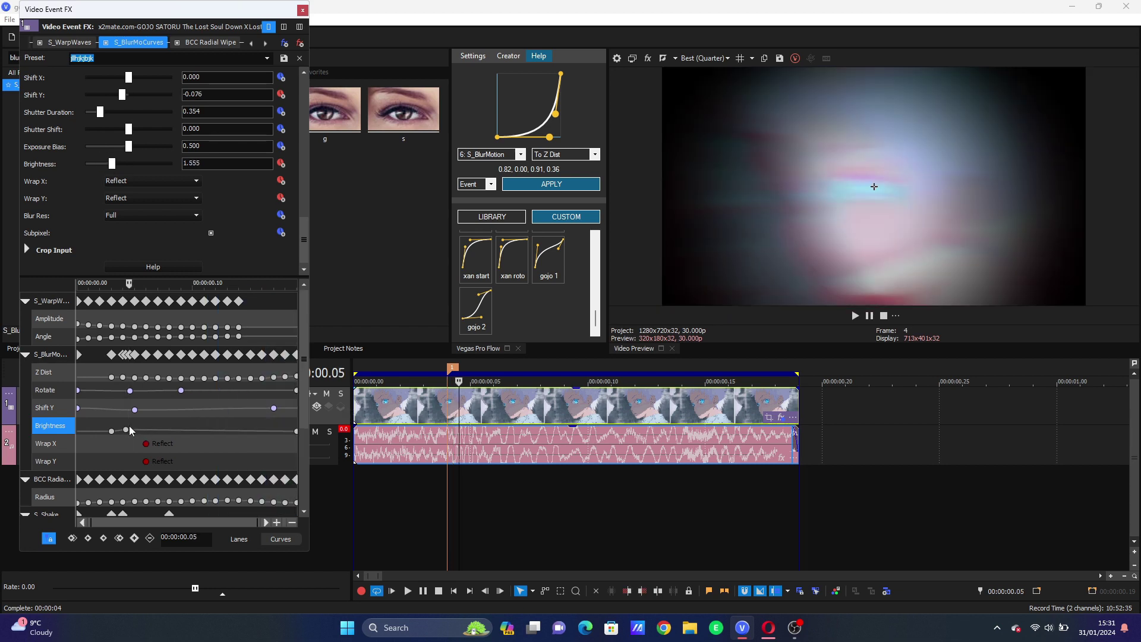
right_click(126, 430)
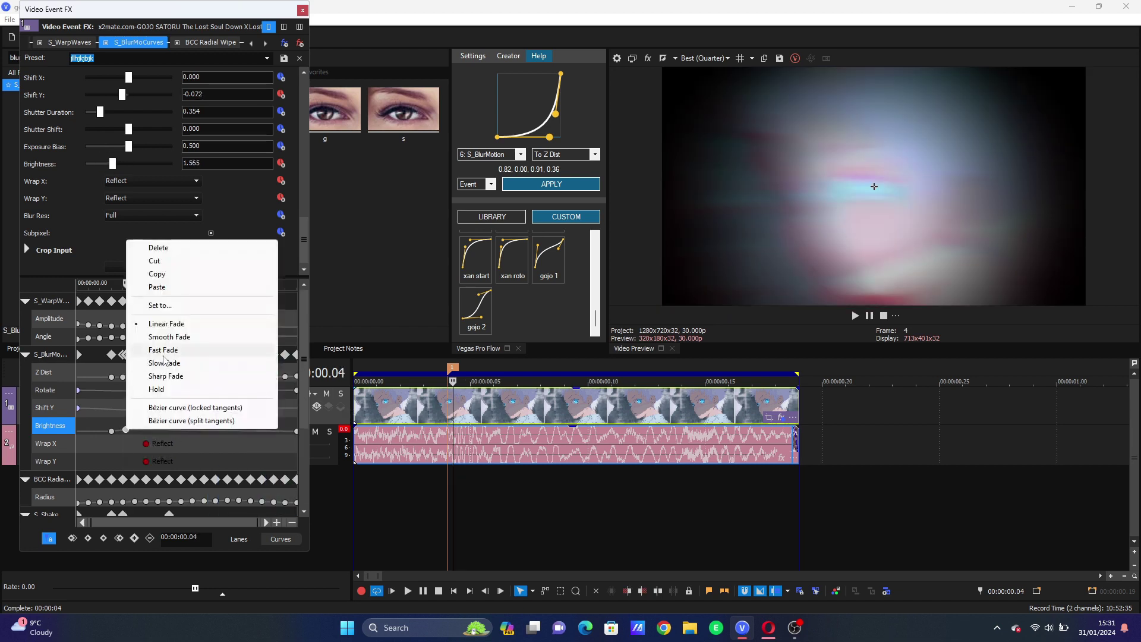
left_click(168, 352)
key("space")
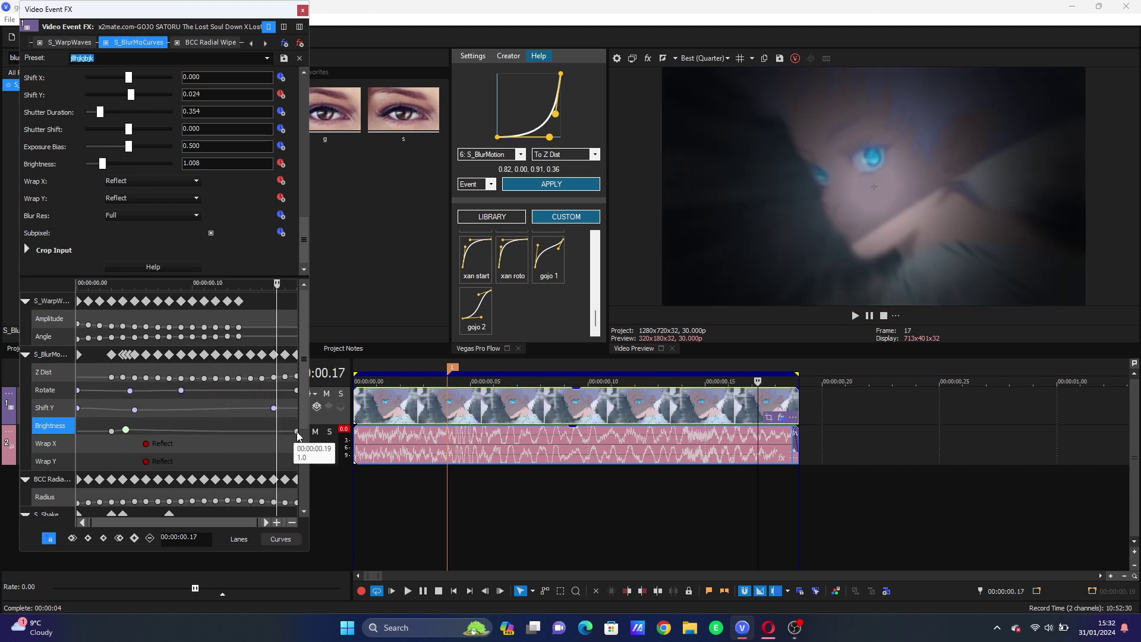
Move the final Brightness keyframe earlier to about 00:00:00.13, play the whole clip and close the effect settings.
left_click_drag(296, 431, 252, 419)
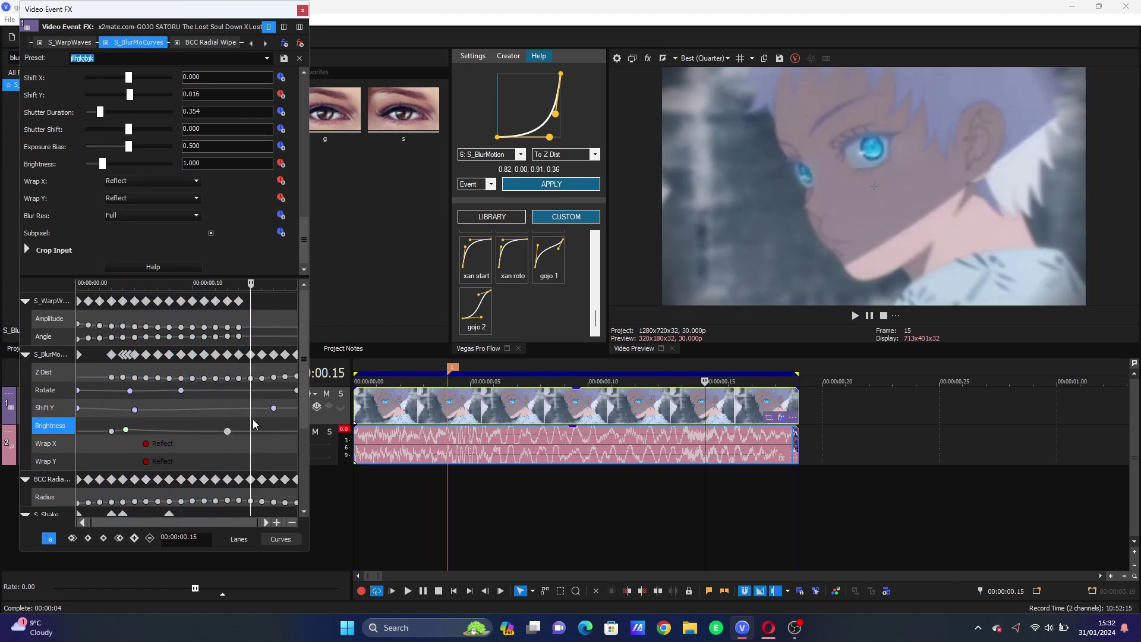
double_click(526, 403)
key("space")
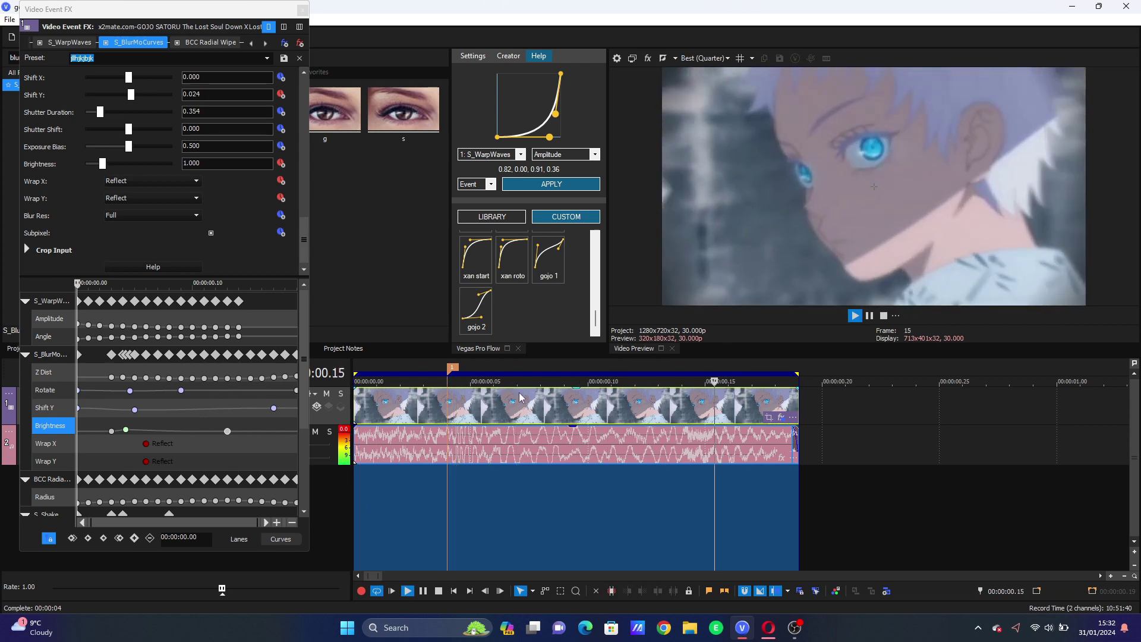
left_click(302, 10)
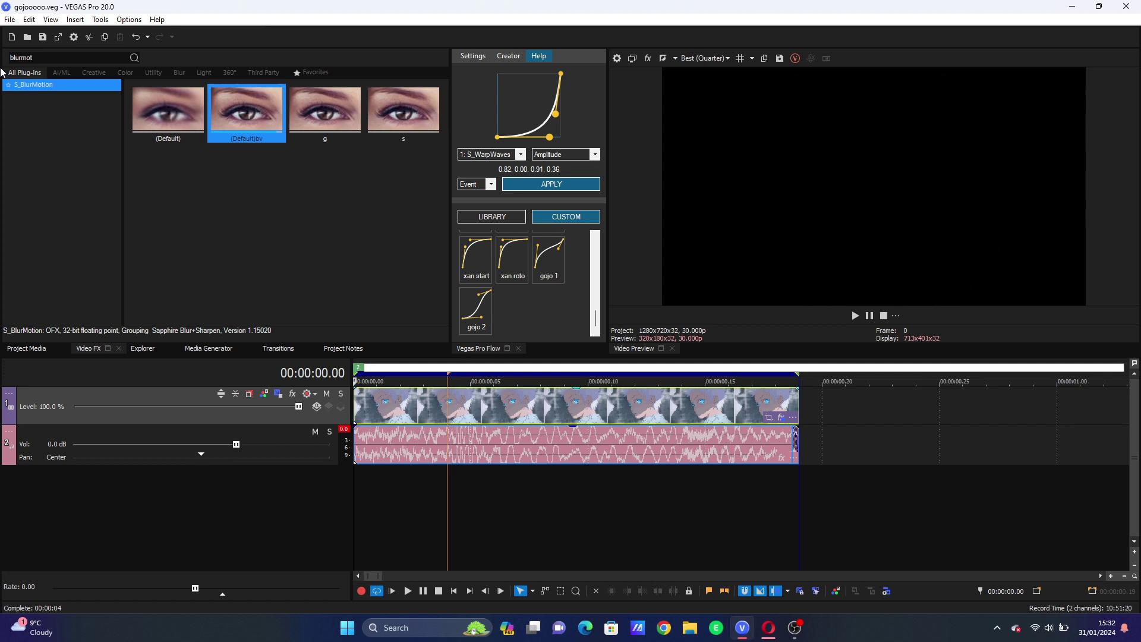
Search the video effects for dist and uni.ec, and try adding uni.Ecto with the portal d9istort preset at 00:00:00.03.
double_click(453, 397)
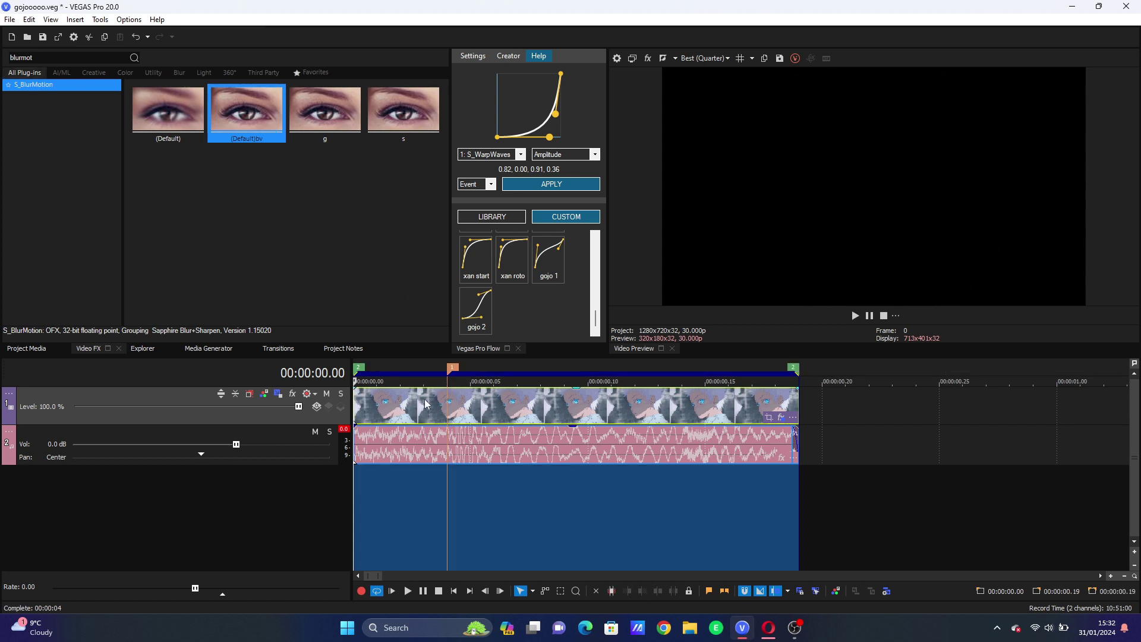
left_click(426, 404)
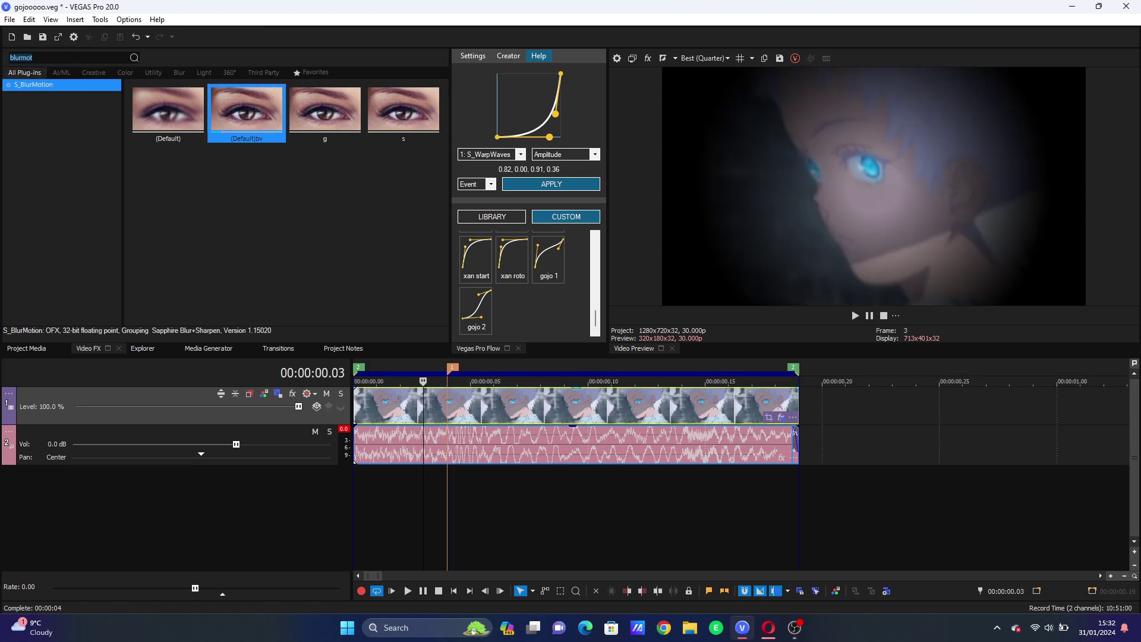
type("dist")
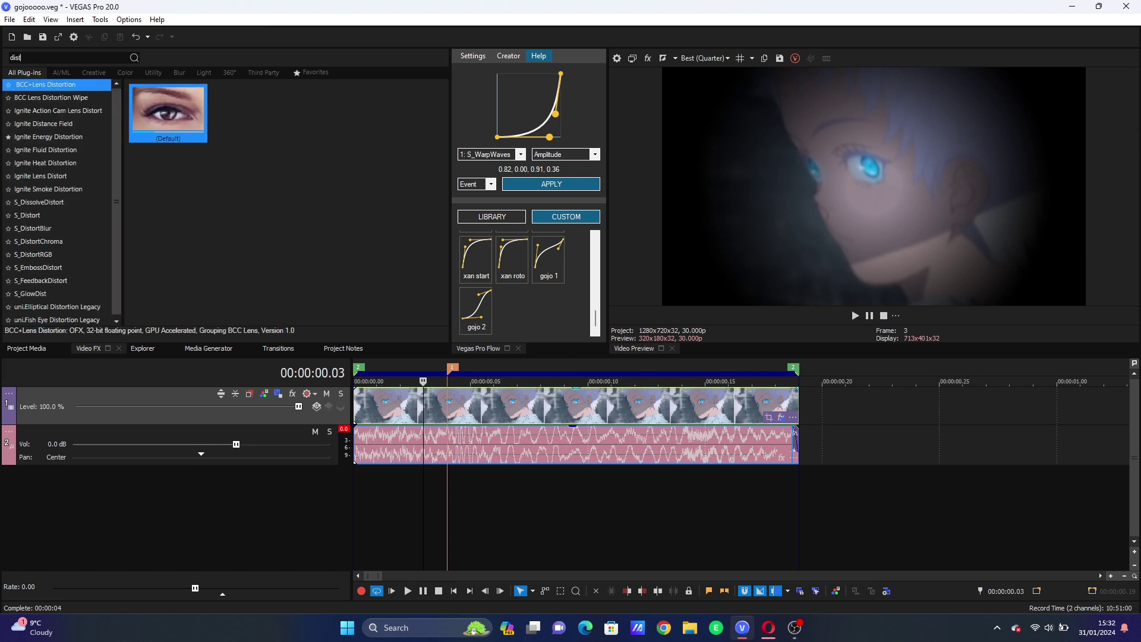
left_click(73, 215)
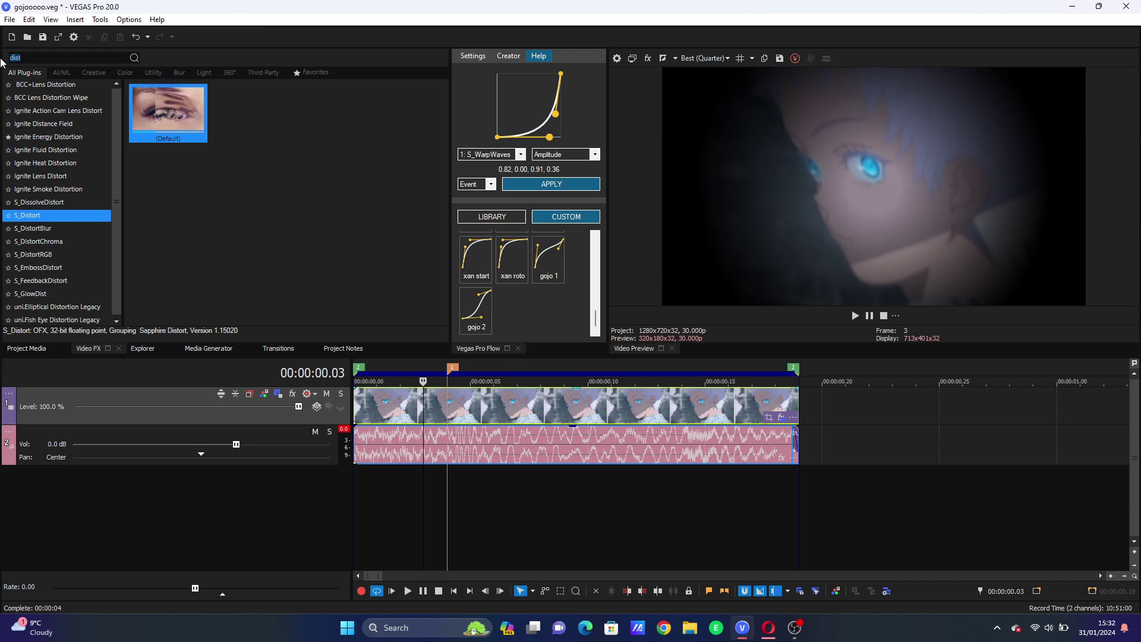
type("uni.ec")
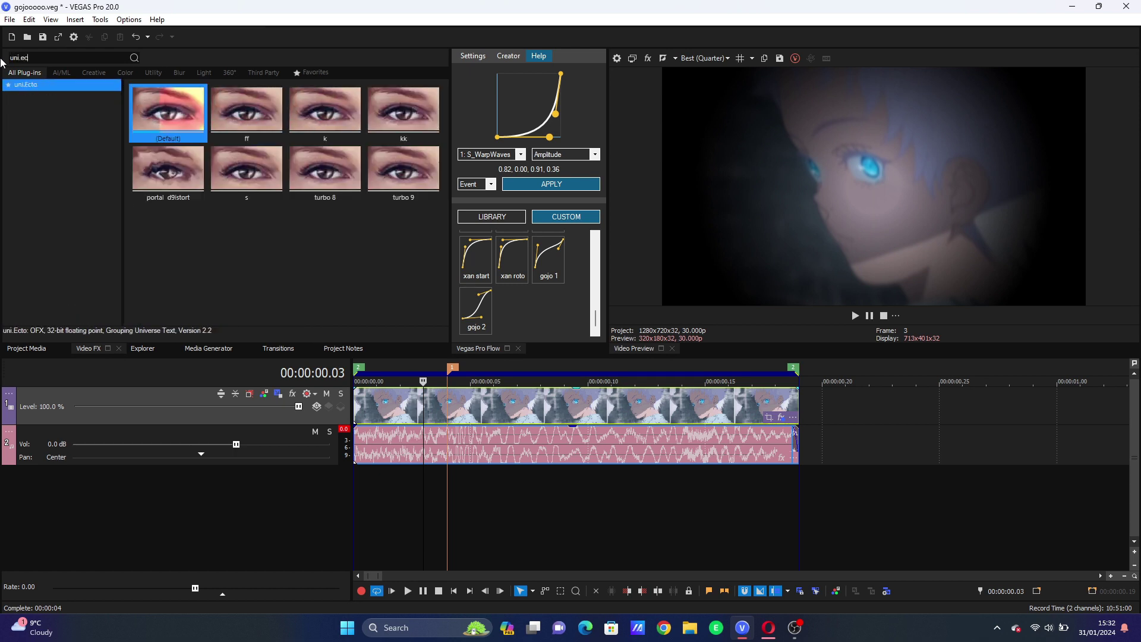
double_click(162, 179)
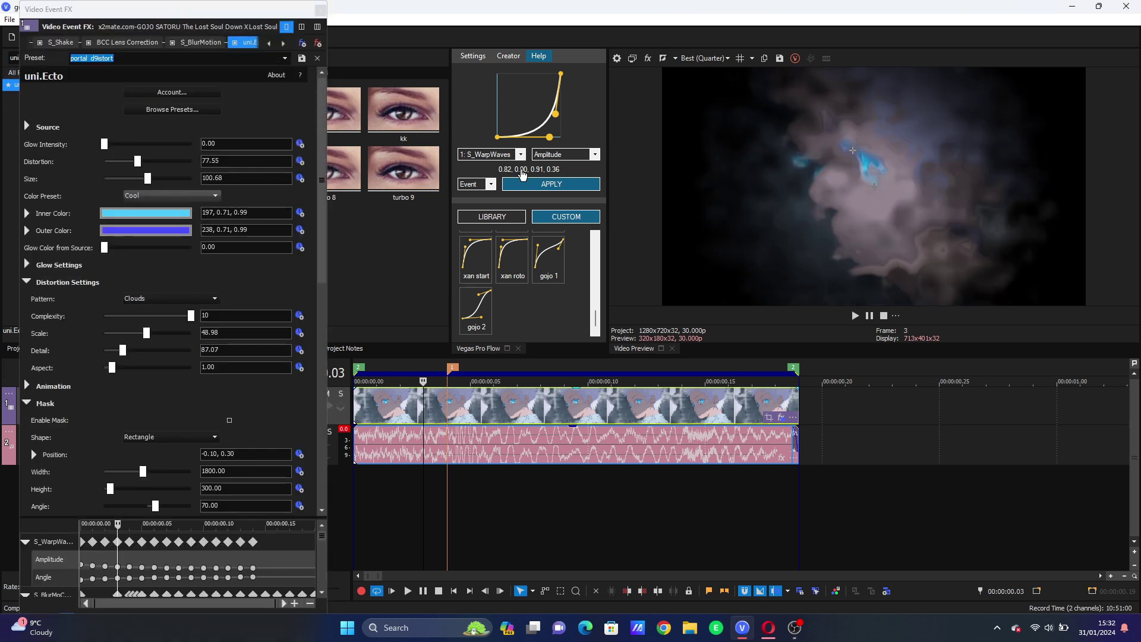
Try uni.Ecto after S_WarpWaves with Distortion animated to 0.00 at 00:00:00.03 and a larger Size, and remove the effect.
left_click_drag(328, 65, 691, 66)
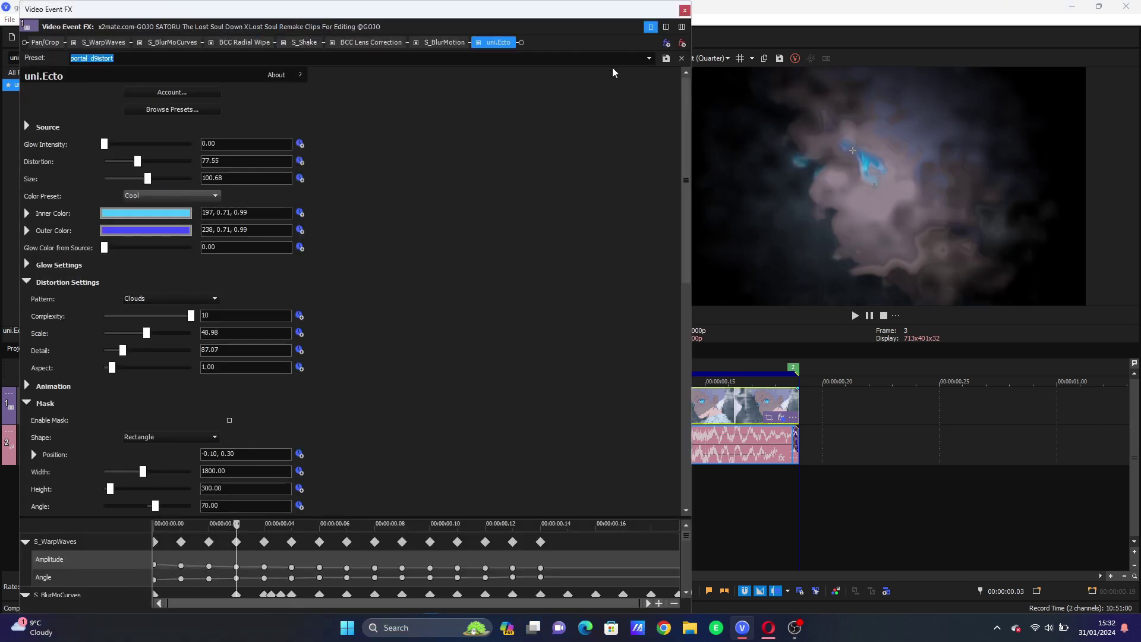
left_click_drag(359, 37, 150, 39)
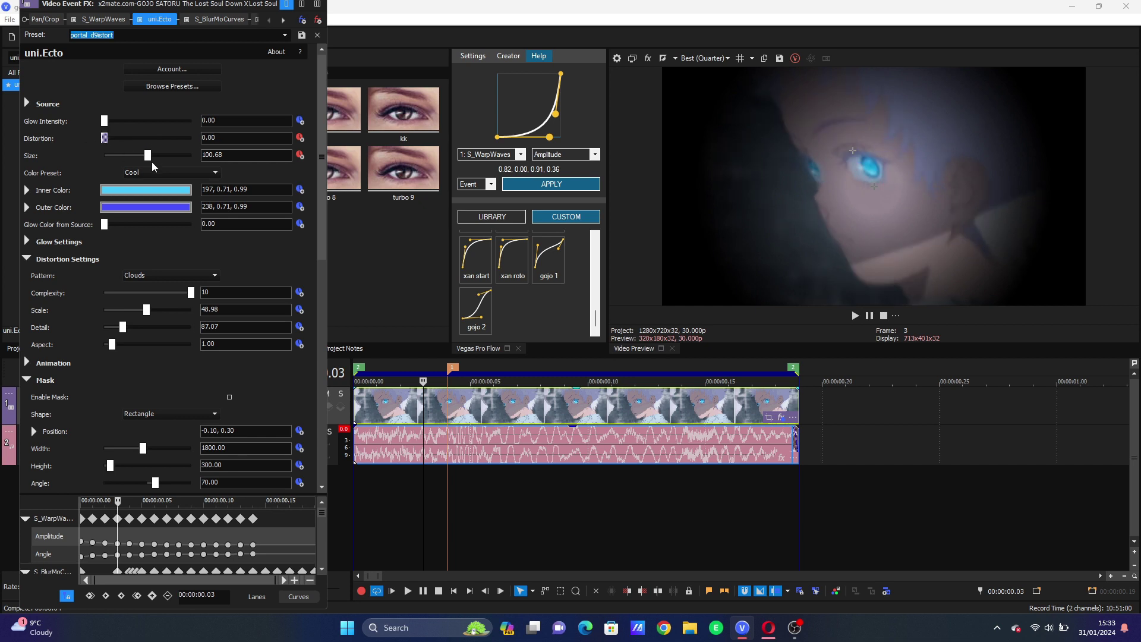
left_click_drag(158, 156, 180, 155)
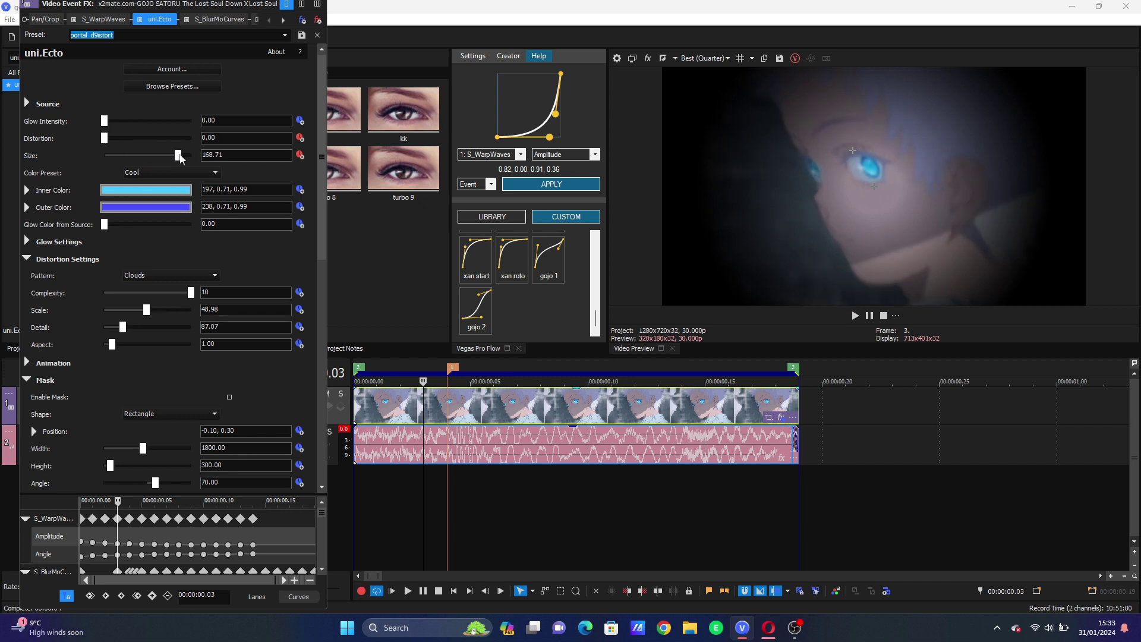
left_click_drag(118, 506, 92, 505)
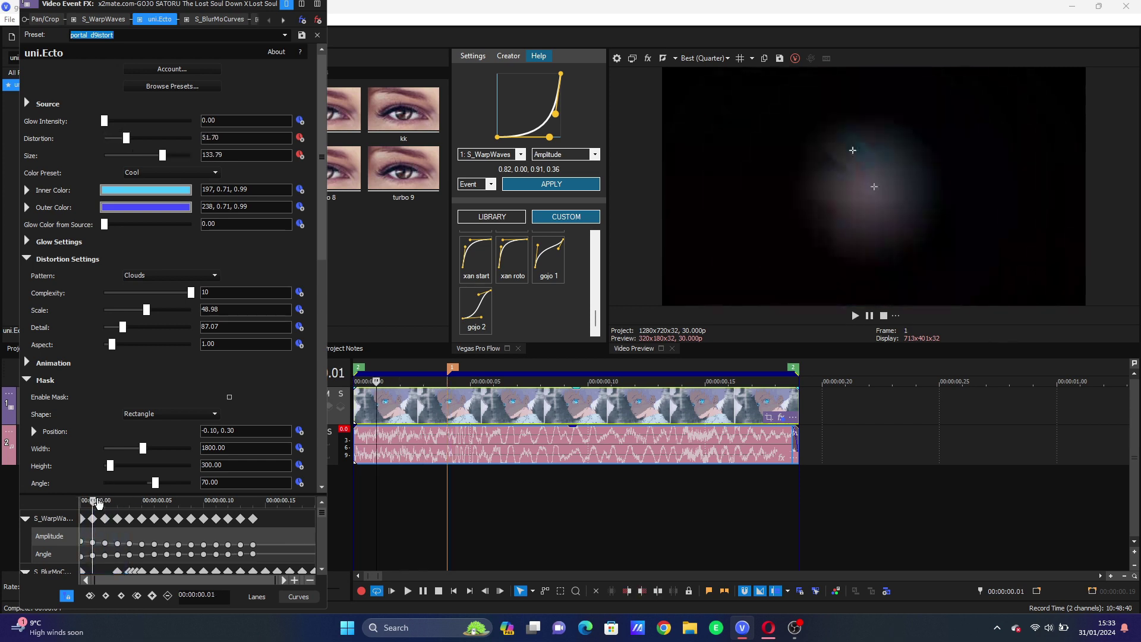
left_click(317, 20)
left_click(302, 10)
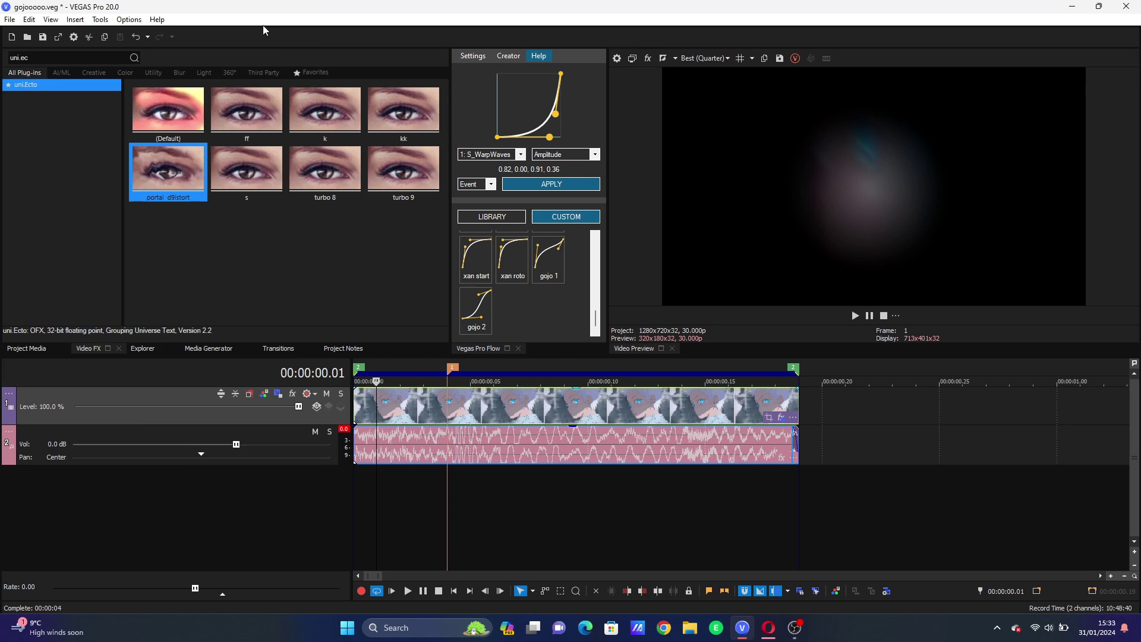
Search the video effects for warpbub and add S_WarpBubble2 with the 2 FRAMS TO .OO54 TO 12.00 preset to the clip.
type("warpbub")
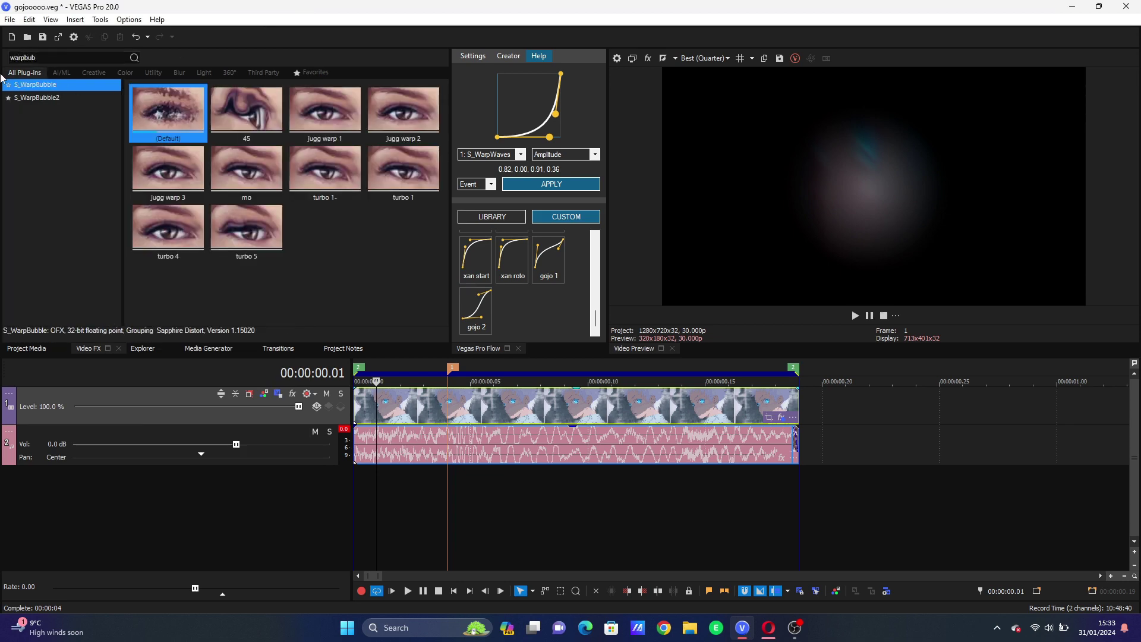
left_click(65, 101)
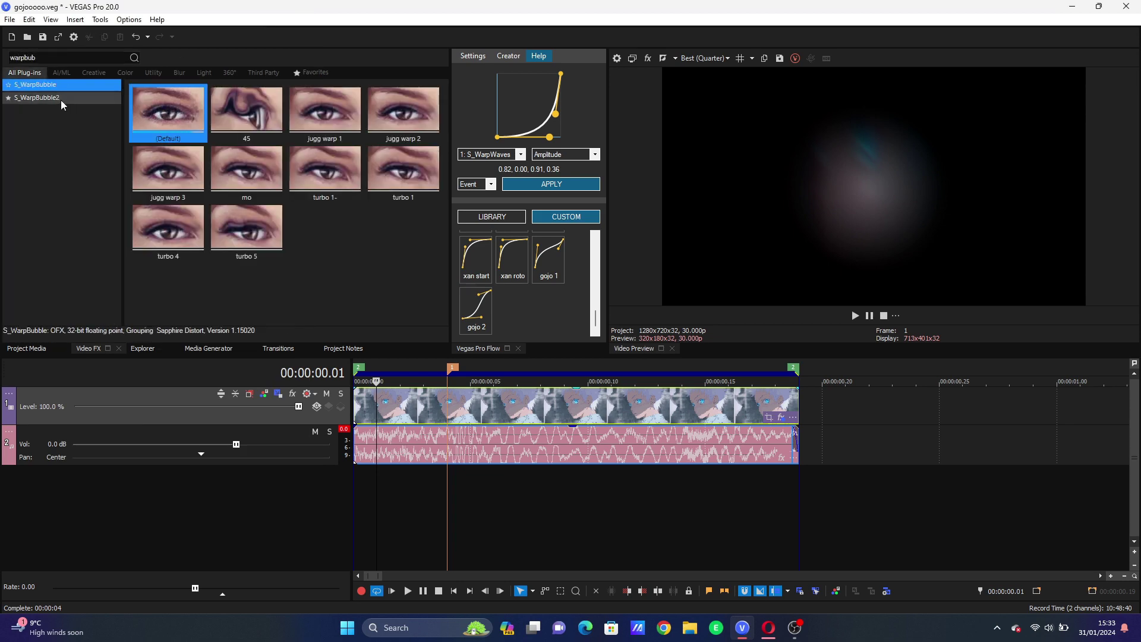
left_click_drag(219, 104, 437, 406)
left_click(439, 408)
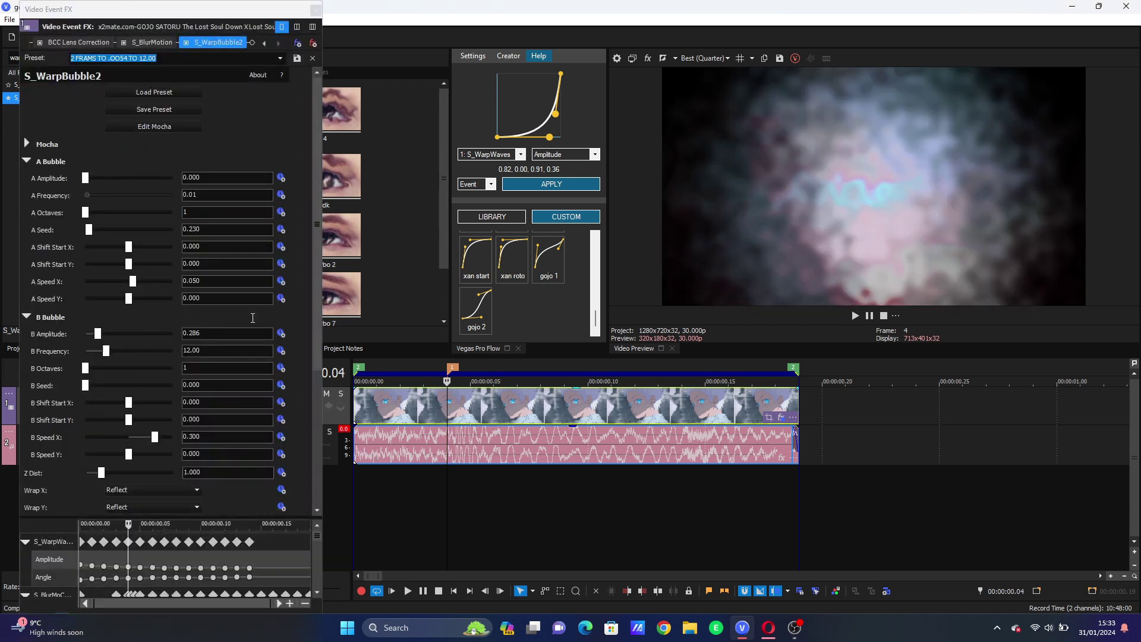
Move S_WarpBubble2 ahead of S_WarpWaves in the clip's effect chain and preview the frame at 00:00:00.08.
left_click_drag(326, 38, 534, 38)
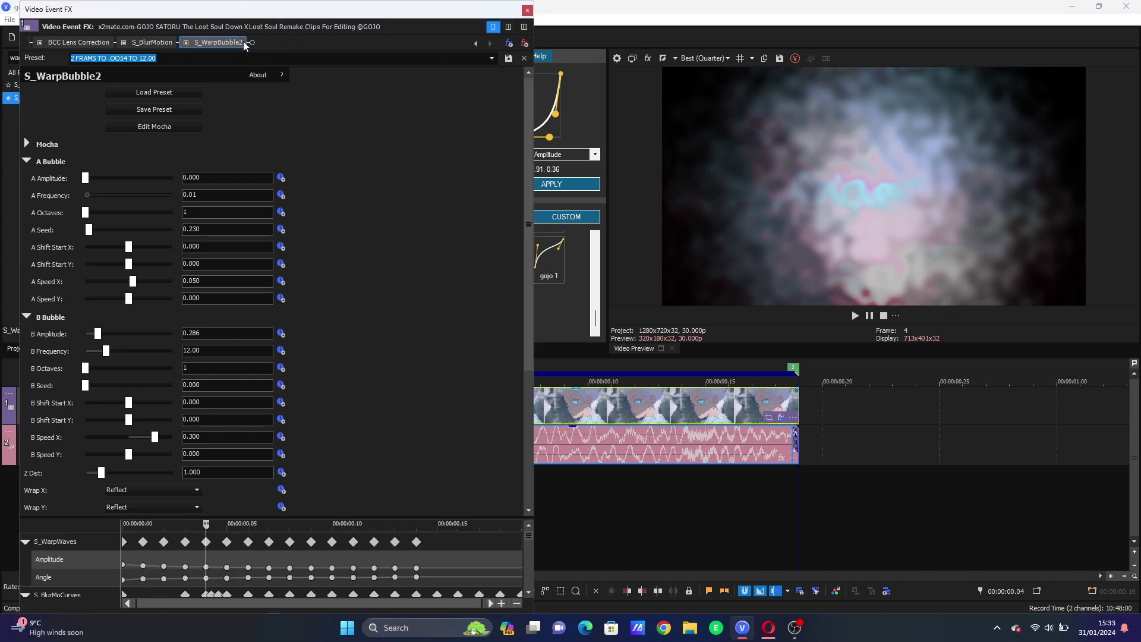
left_click(478, 43)
left_click(478, 42)
left_click(478, 43)
left_click_drag(421, 44, 45, 46)
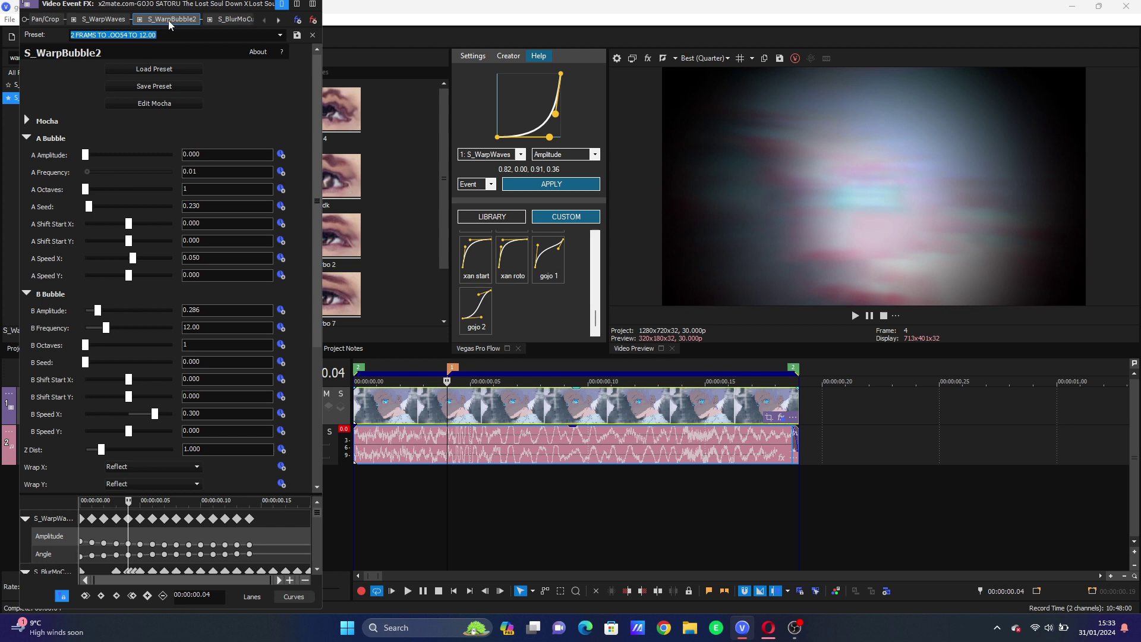
left_click_drag(81, 26, 83, 27)
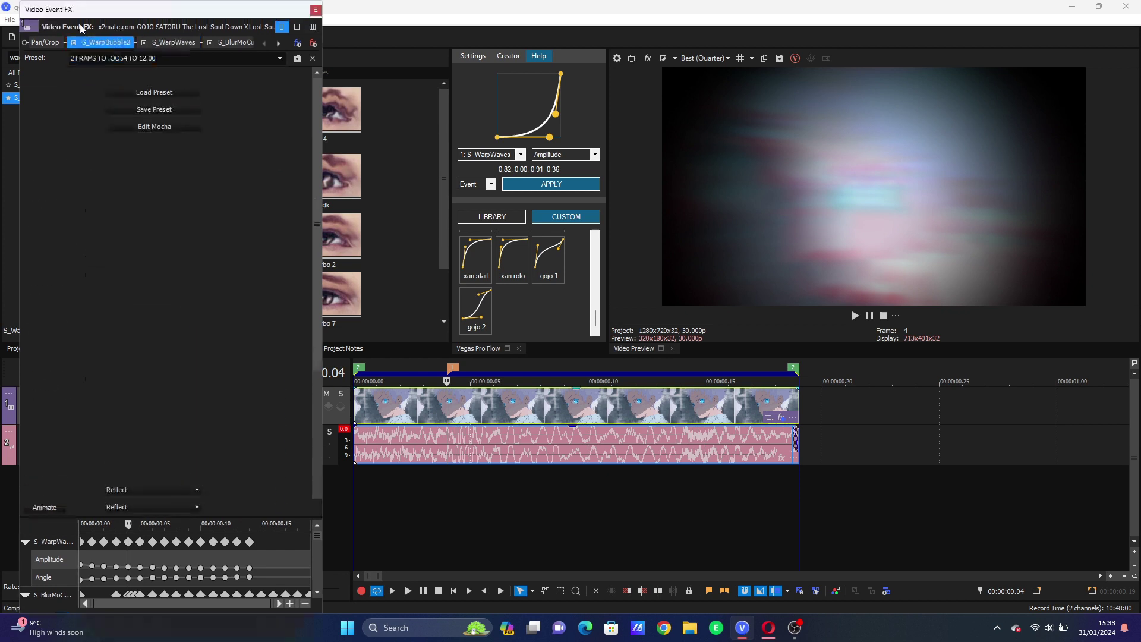
left_click(542, 399)
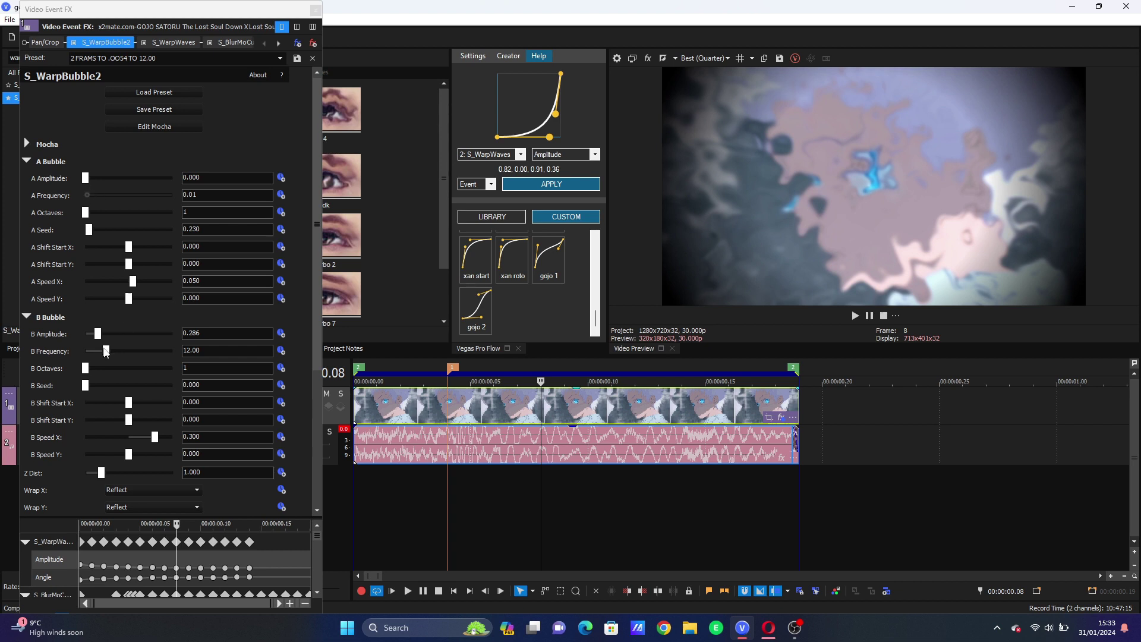
Animate S_WarpBubble2's B Frequency from 11.30 at the clip start to 8.25 at 00:00:00.08.
left_click_drag(106, 351, 104, 350)
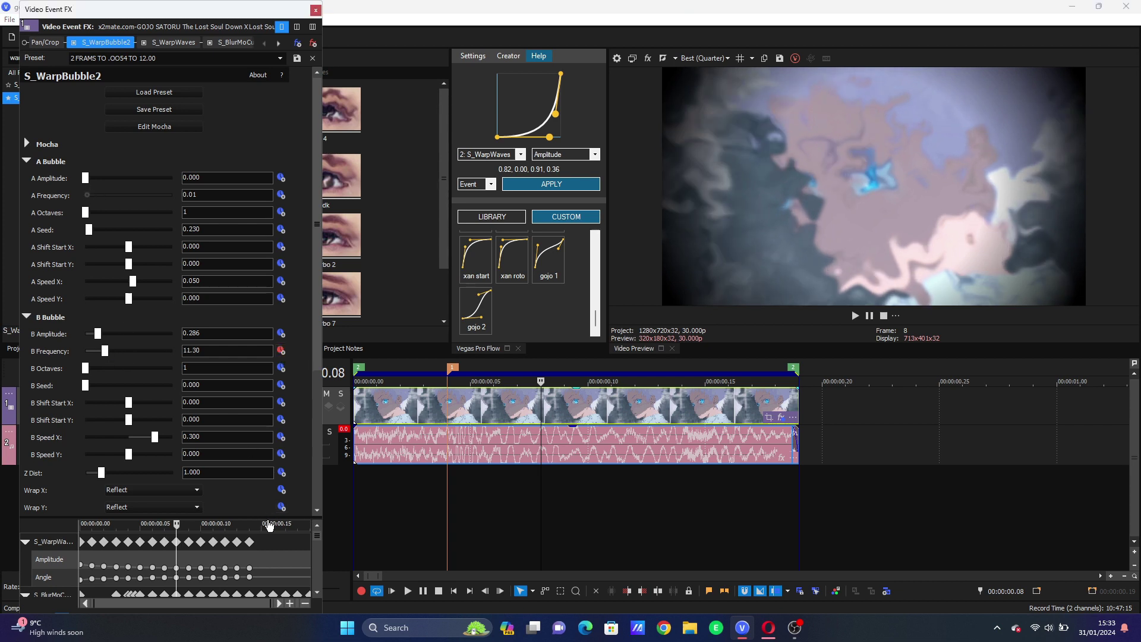
left_click_drag(267, 517, 252, 339)
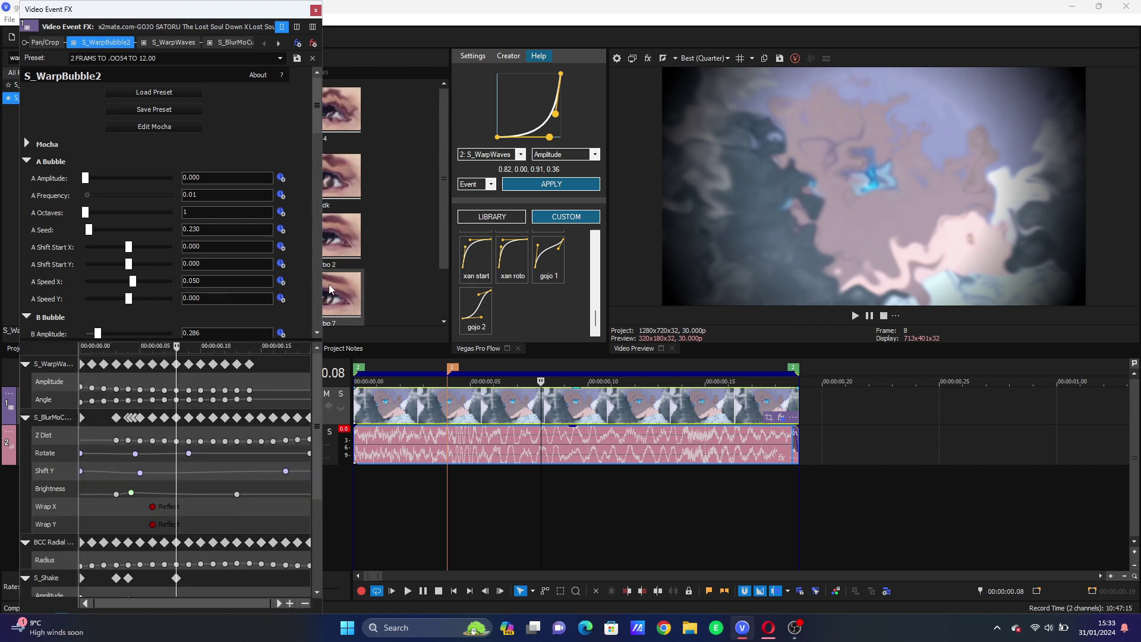
scroll(313, 291, "down", 3)
scroll(304, 461, "down", 2)
scroll(304, 461, "down", 5)
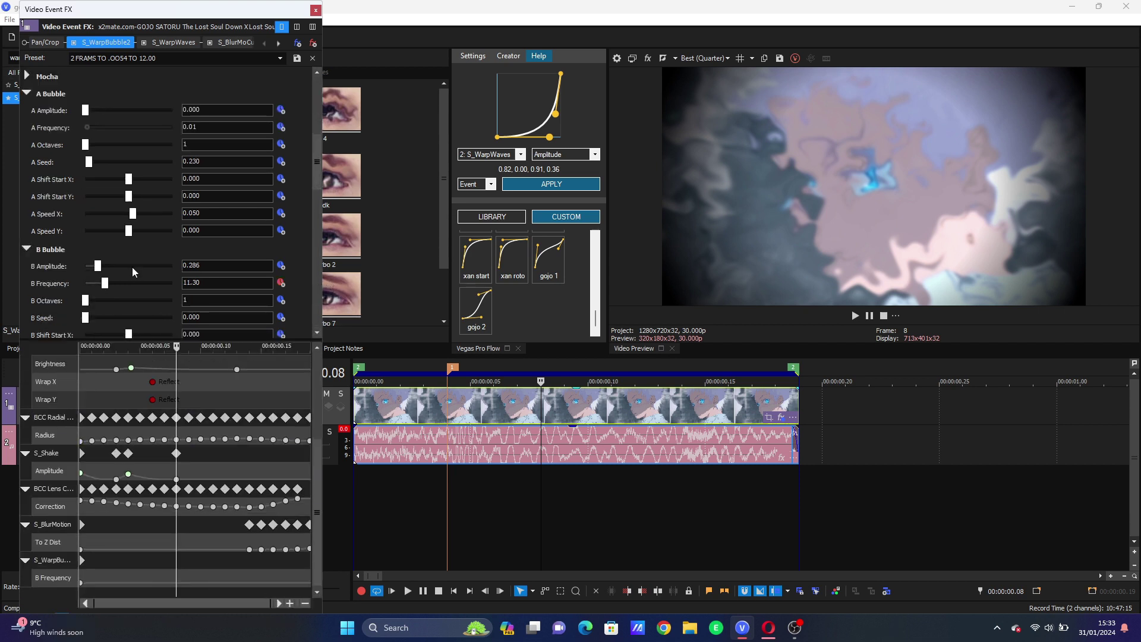
left_click_drag(103, 289, 97, 290)
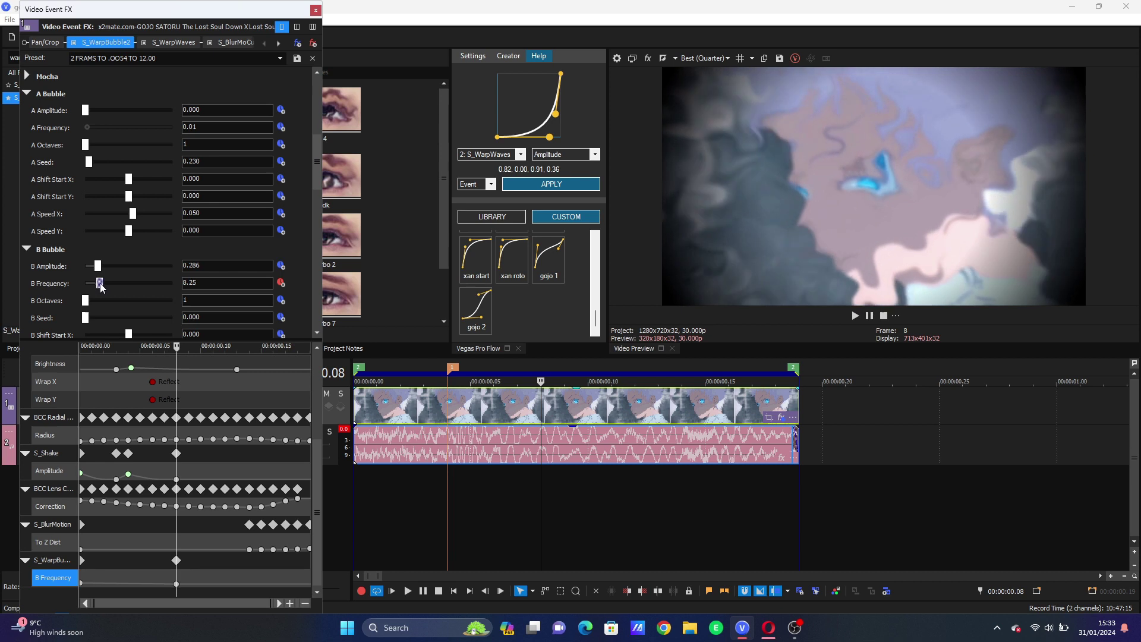
Animate S_WarpBubble2's B Amplitude down to its minimum at 00:00:00.08 and move the effect's second keyframe to the clip end.
left_click(282, 266)
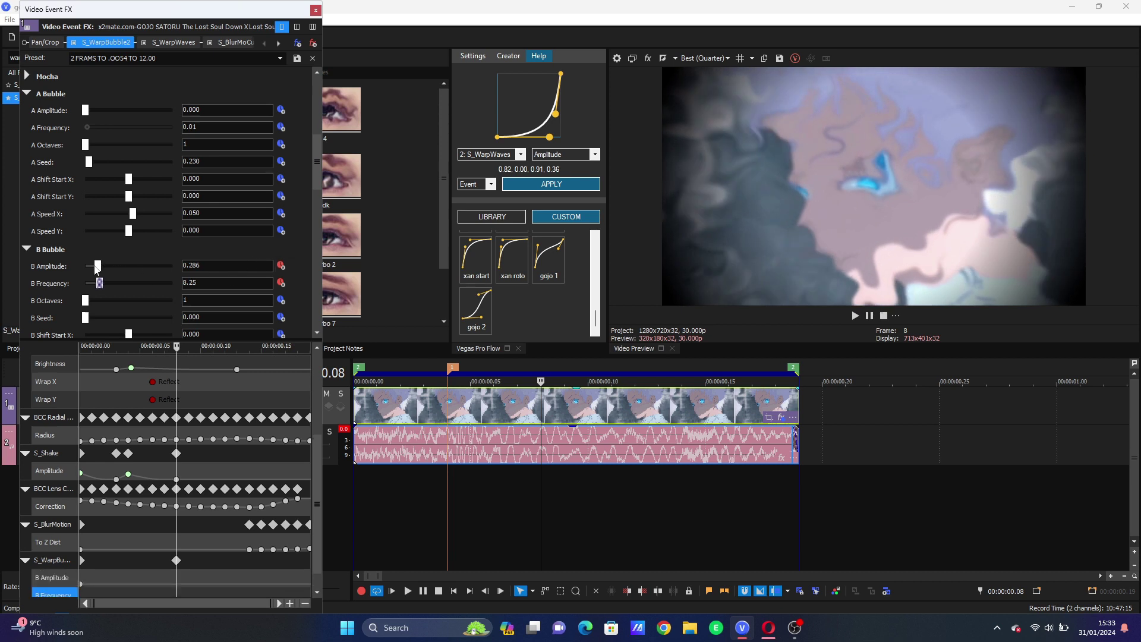
left_click_drag(97, 268, 78, 269)
left_click_drag(185, 562, 259, 562)
left_click(160, 572)
left_click_drag(159, 572, 308, 560)
Apply a fast-start easing curve of 0.10, 0.79, 0.52, 0.93 to S_WarpBubble2's B Amplitude and B Frequency across the event.
left_click(466, 407)
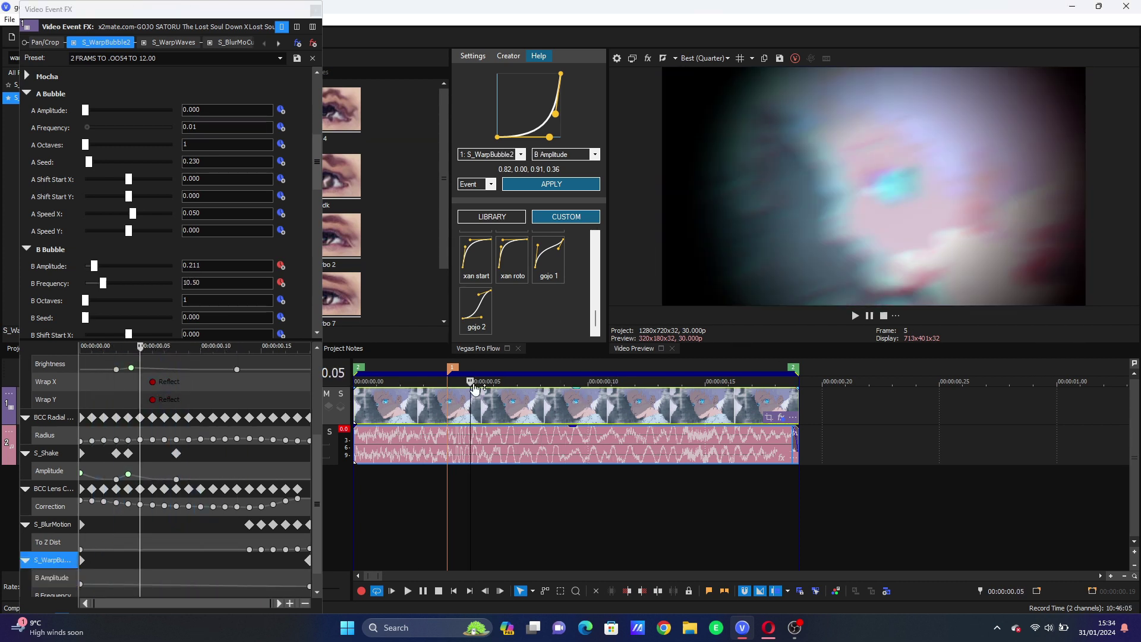
left_click(546, 270)
mouse_move(549, 97)
left_mouse_down()
mouse_move(519, 80)
mouse_move(548, 81)
mouse_move(531, 91)
left_mouse_up()
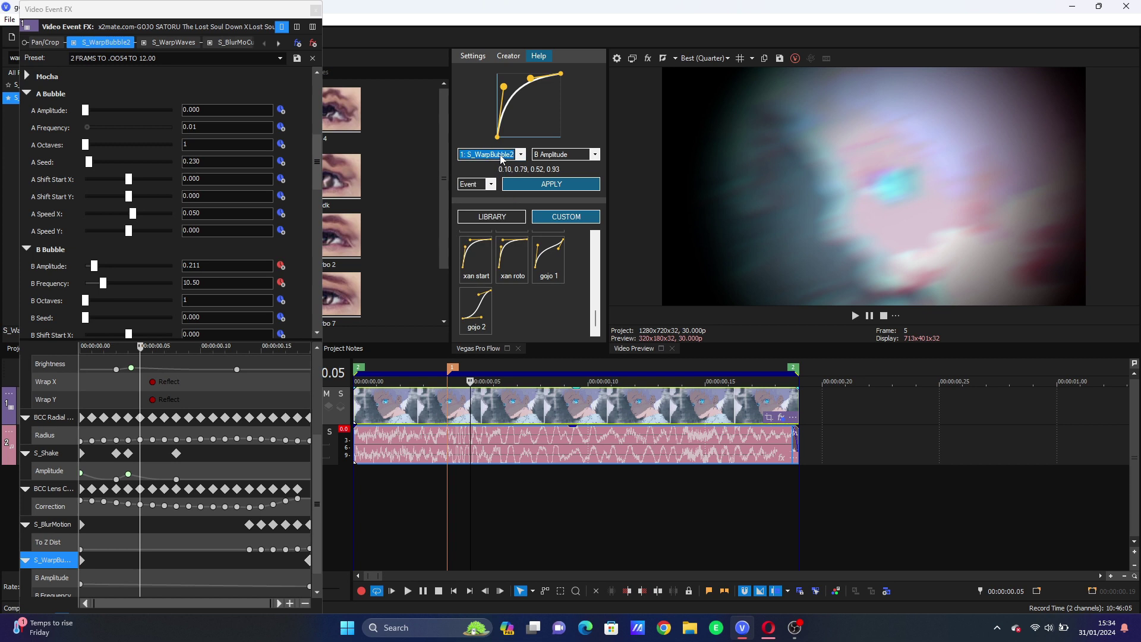
left_click(533, 185)
left_click(547, 155)
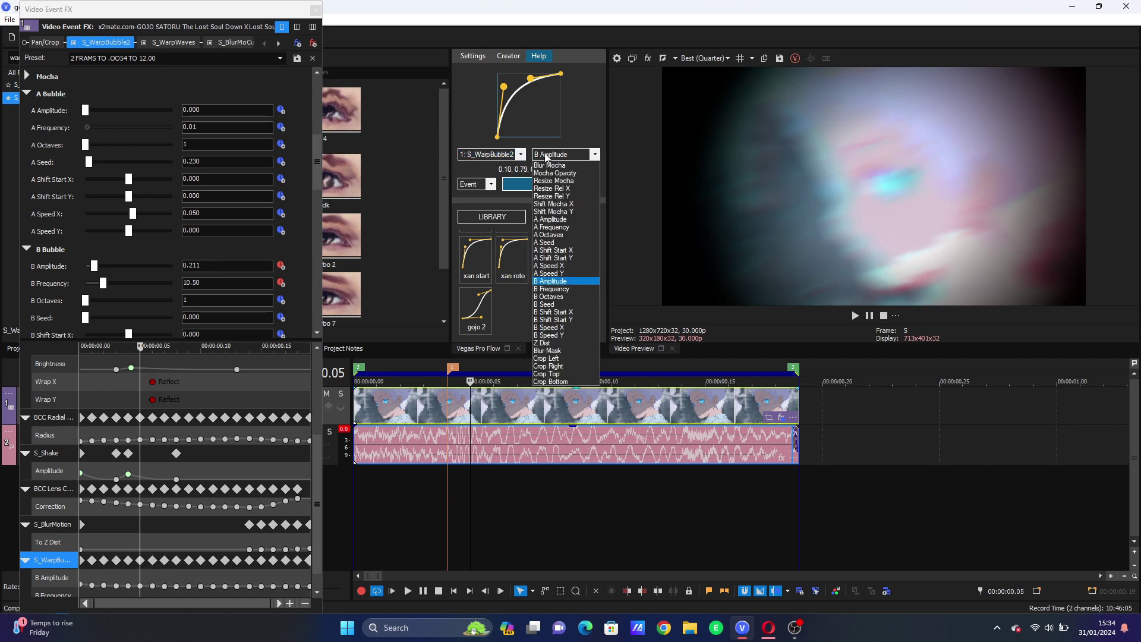
left_click(551, 290)
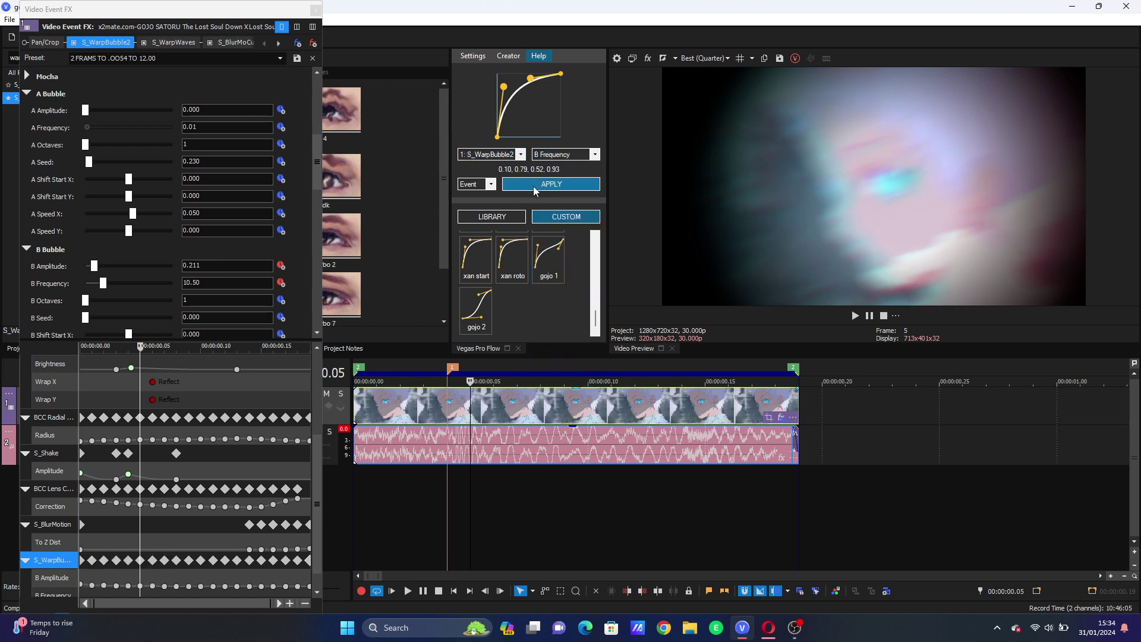
Play back the clip to review the eased bubble distortion and close the clip's effect settings.
double_click(531, 400)
key("space")
double_click(531, 397)
key("space")
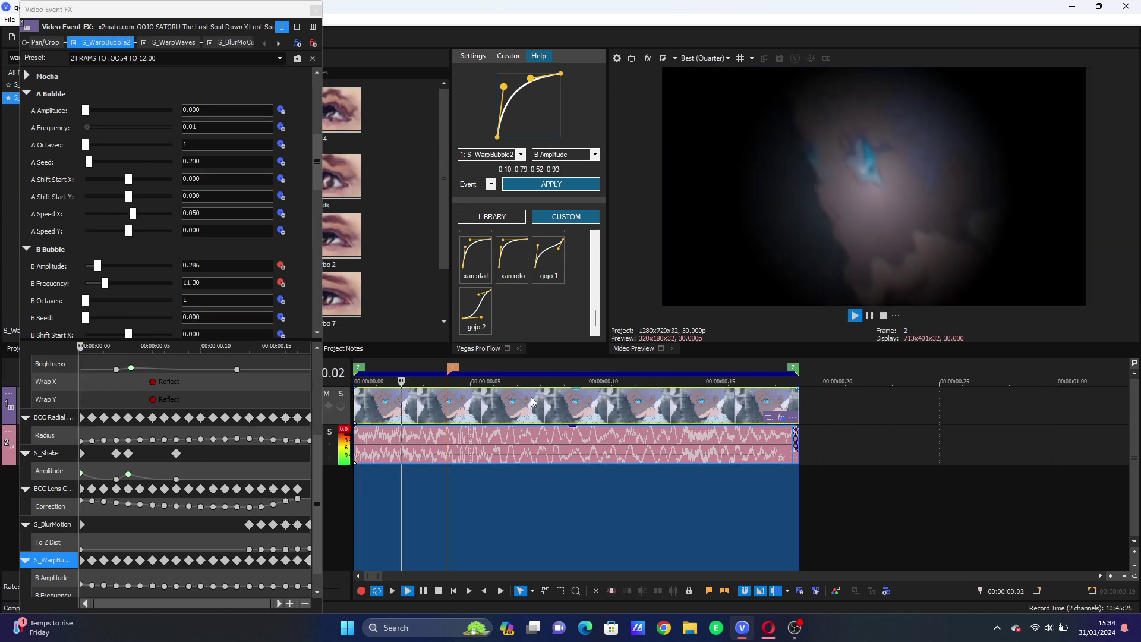
left_click(316, 11)
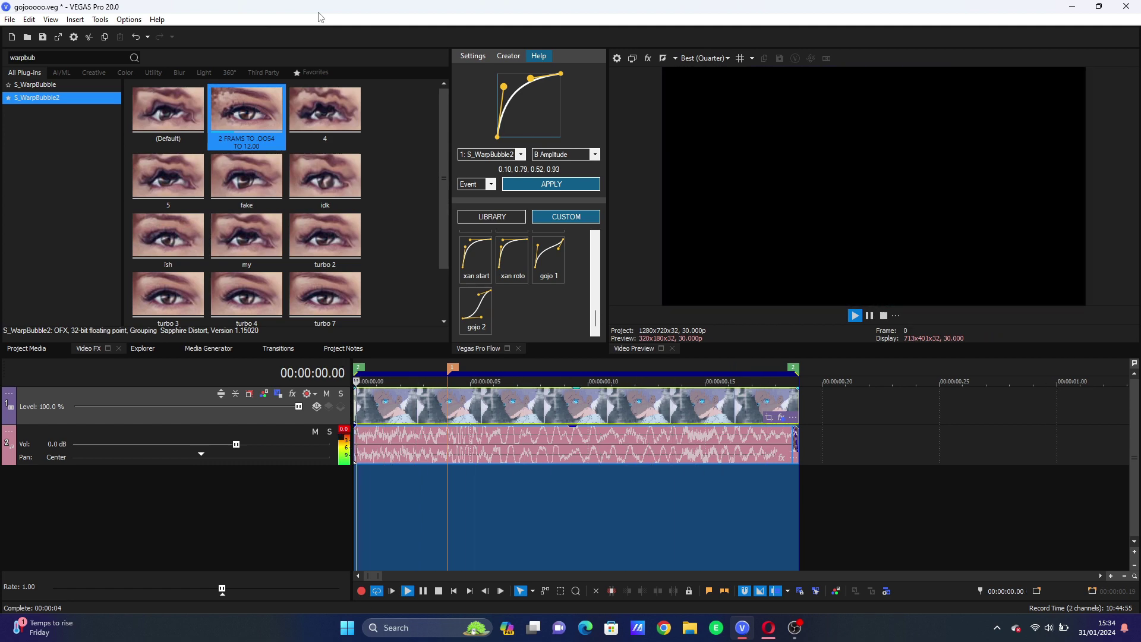
key("space")
key("space")
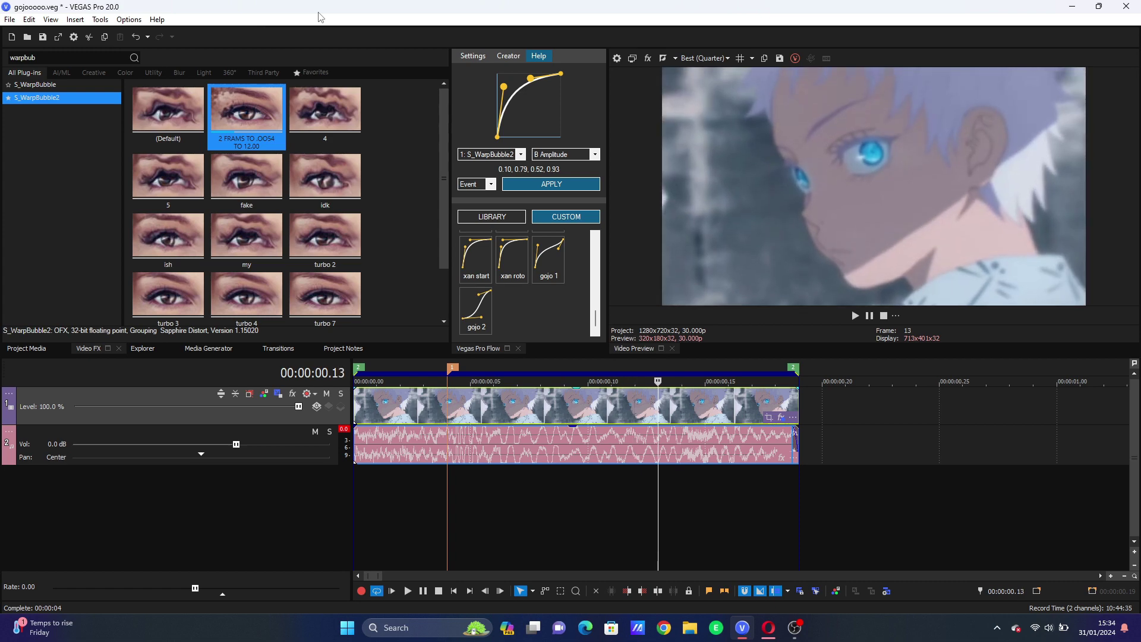
key("space")
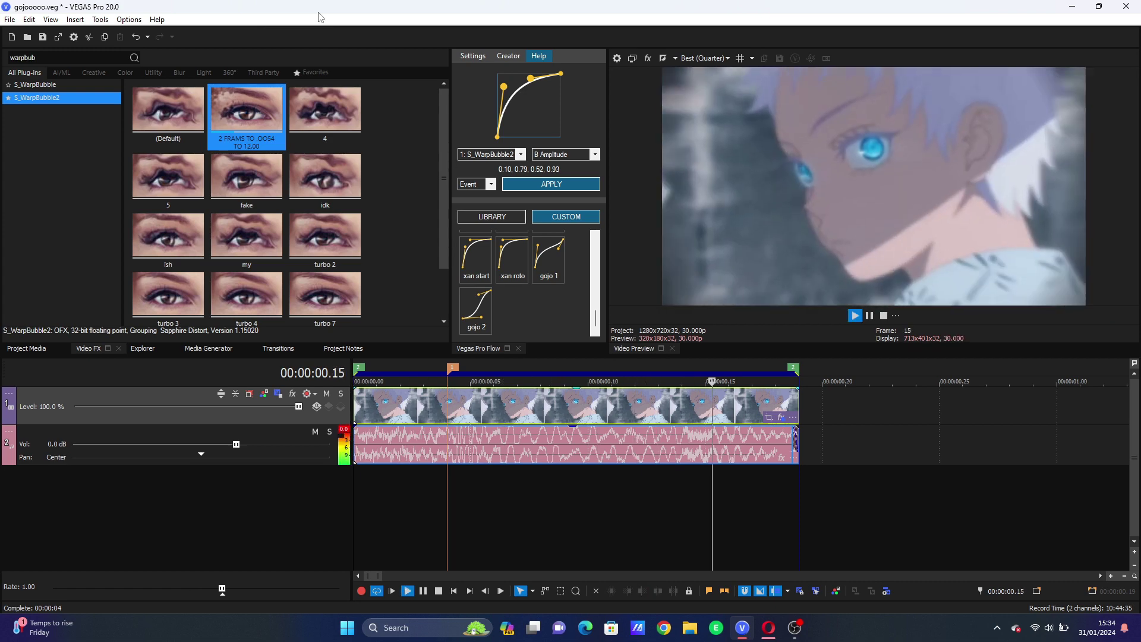